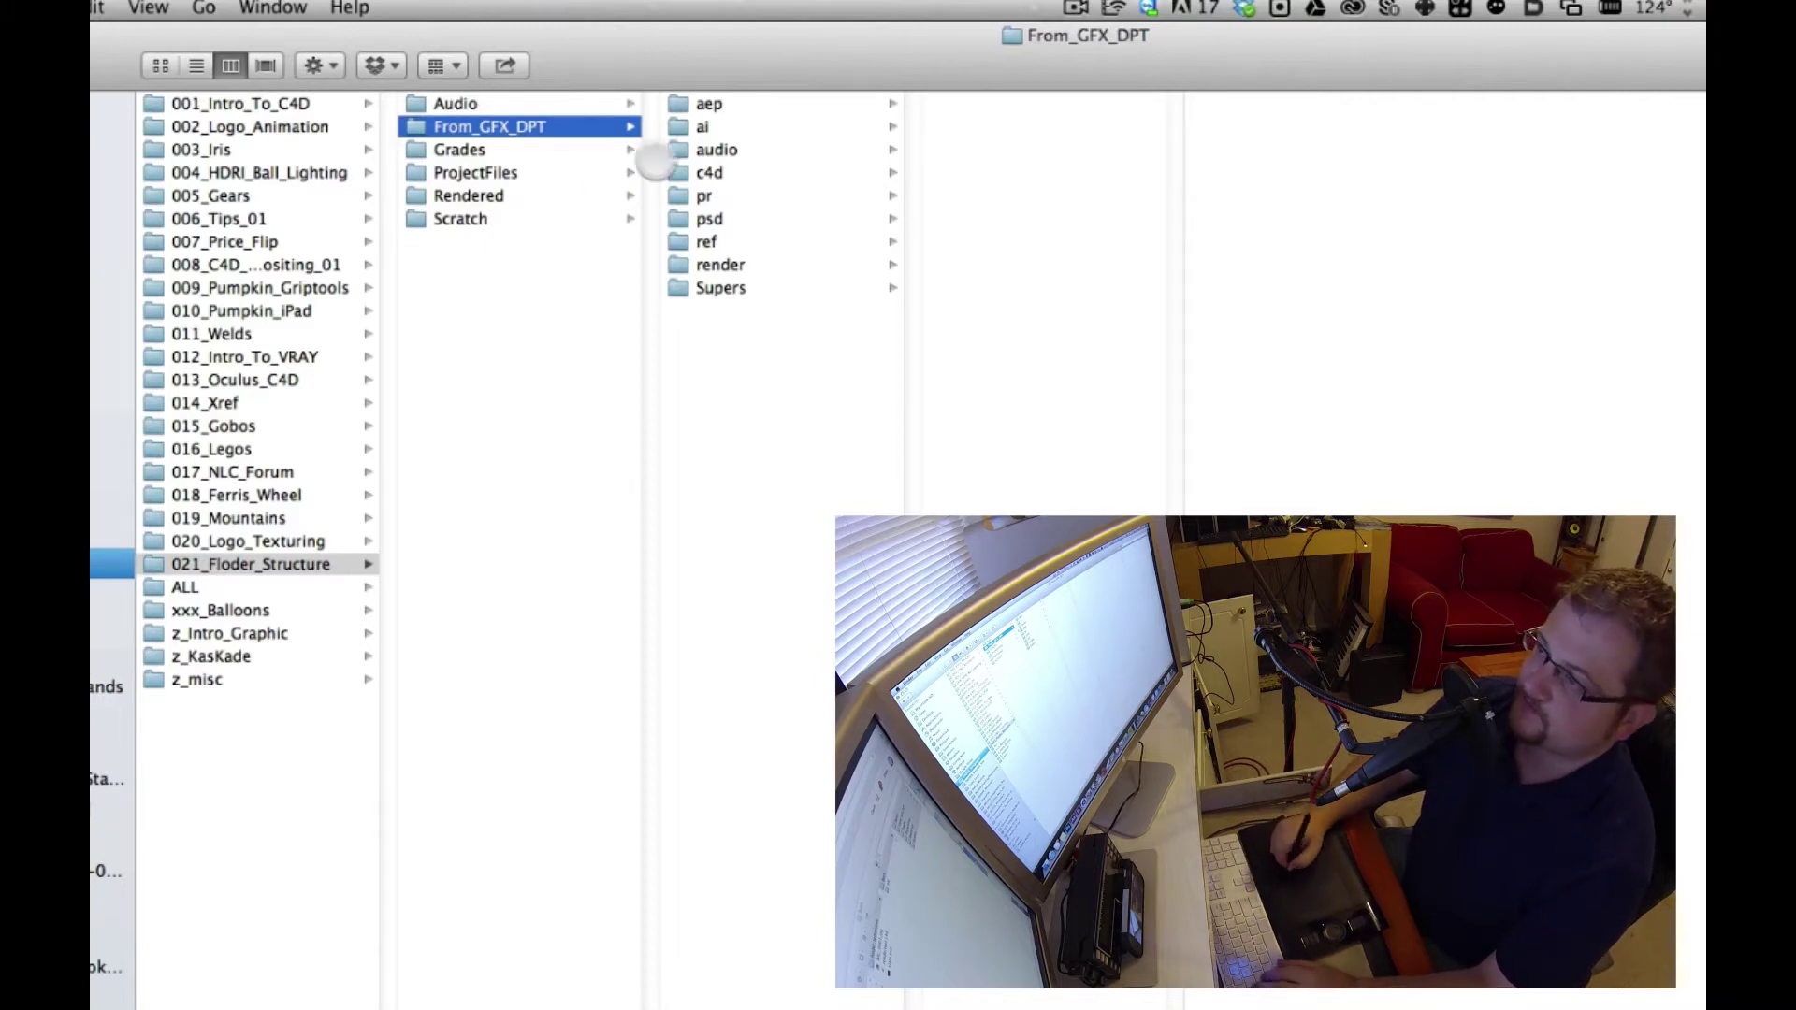
Step: Glance into ProjectFiles, then return to the From_GFX_DPT folder contents
{"action": "left_click", "coordinate": [787, 391]}
{"action": "left_click", "coordinate": [562, 170]}
{"action": "left_click", "coordinate": [570, 126]}
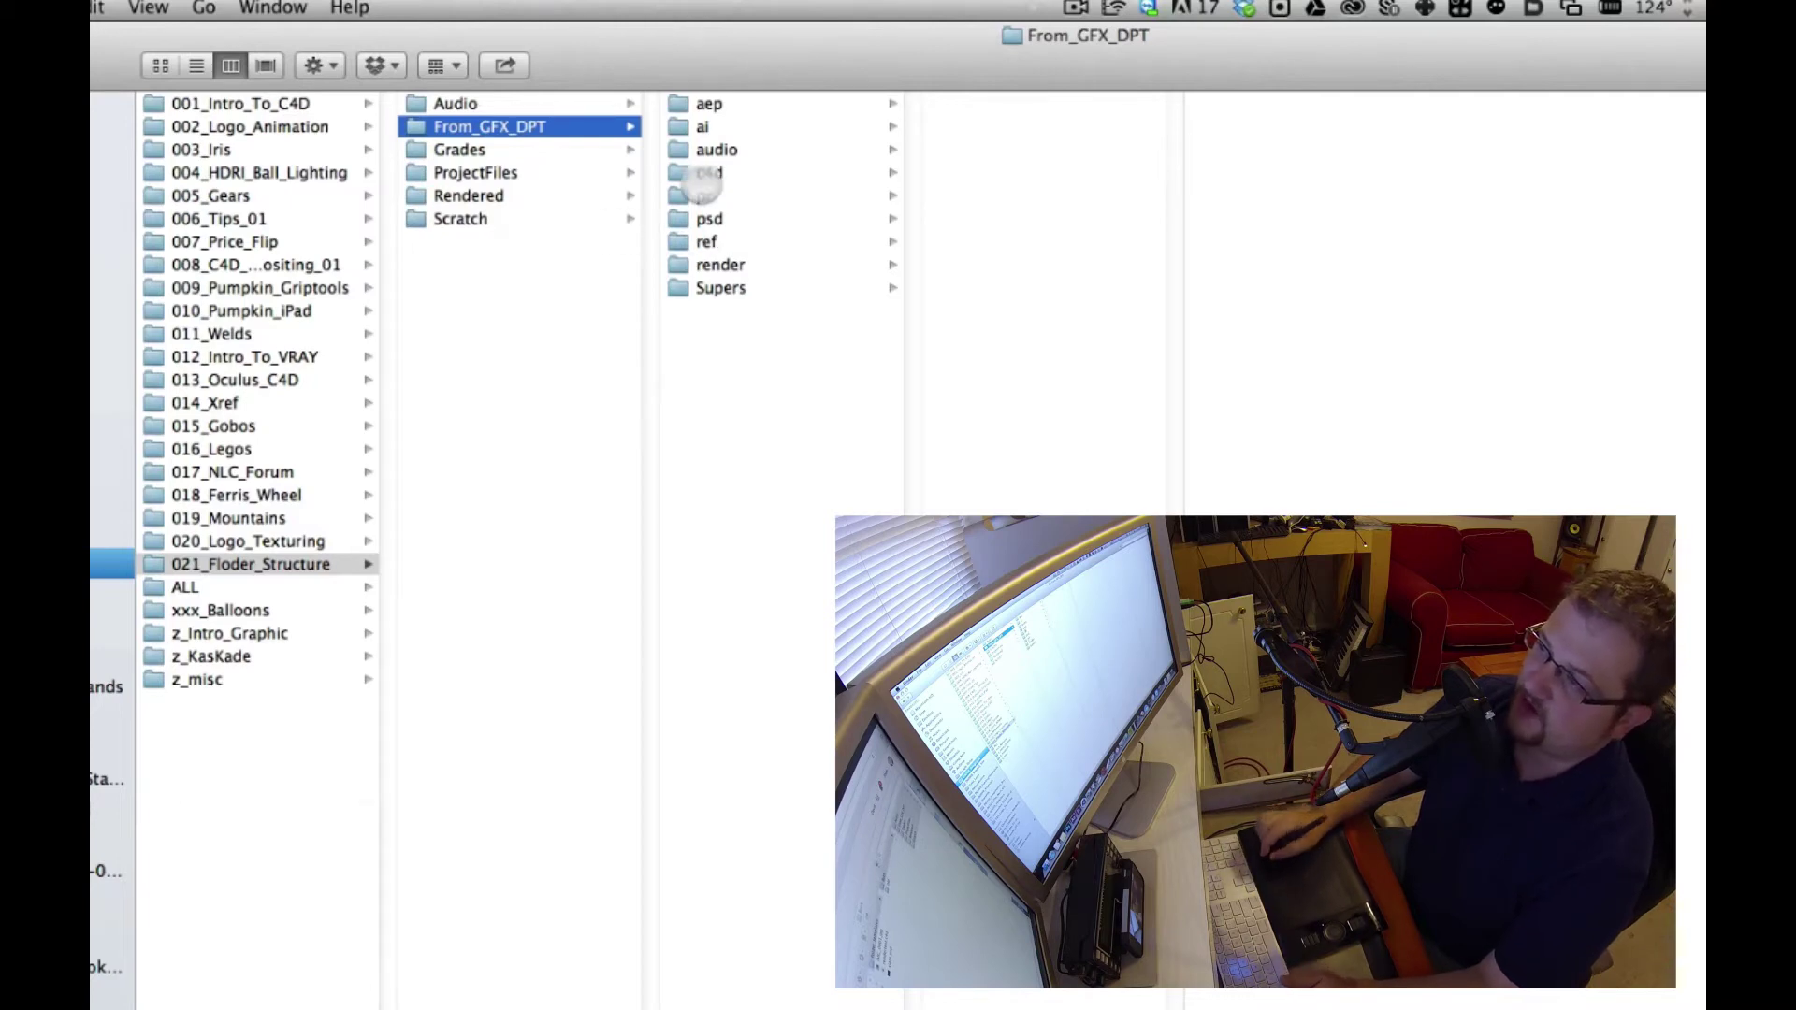
{"action": "left_click_drag", "start_coordinate": [782, 67], "coordinate": [778, 64]}
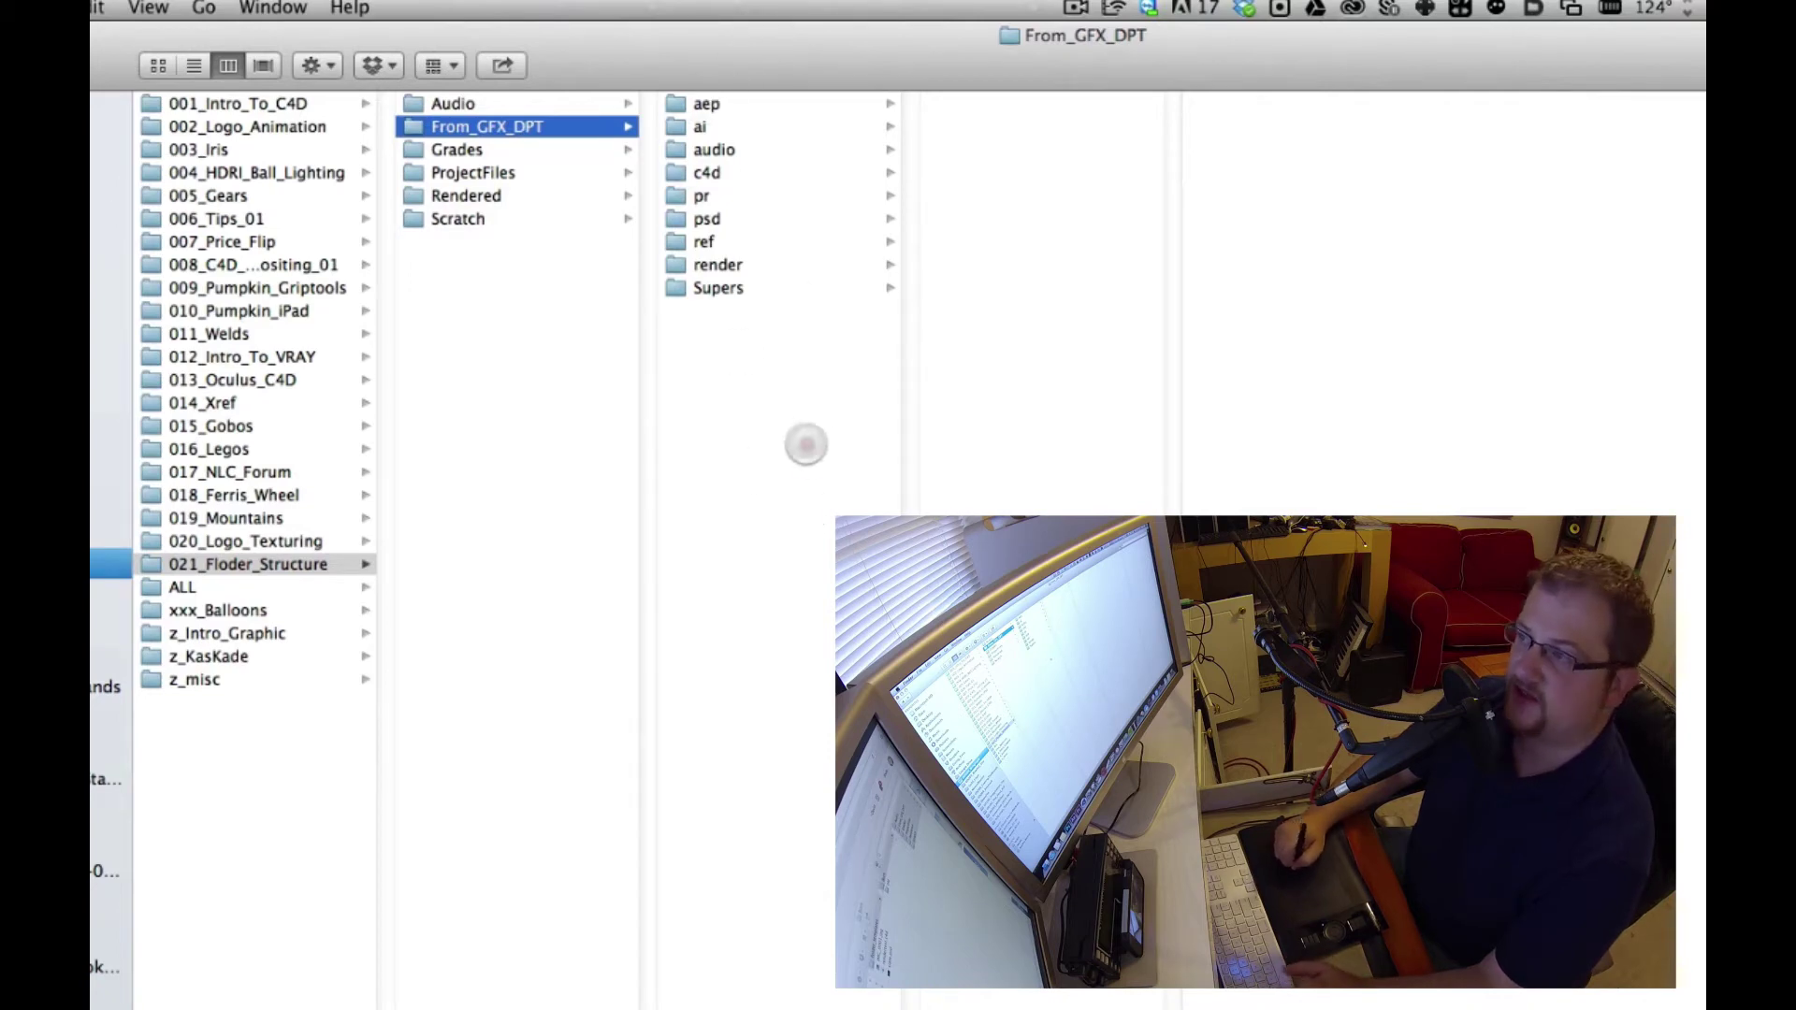
Step: Browse the aep, ai and audio folders, ending in c4d with its Render and tex subfolders
{"action": "left_click", "coordinate": [728, 102]}
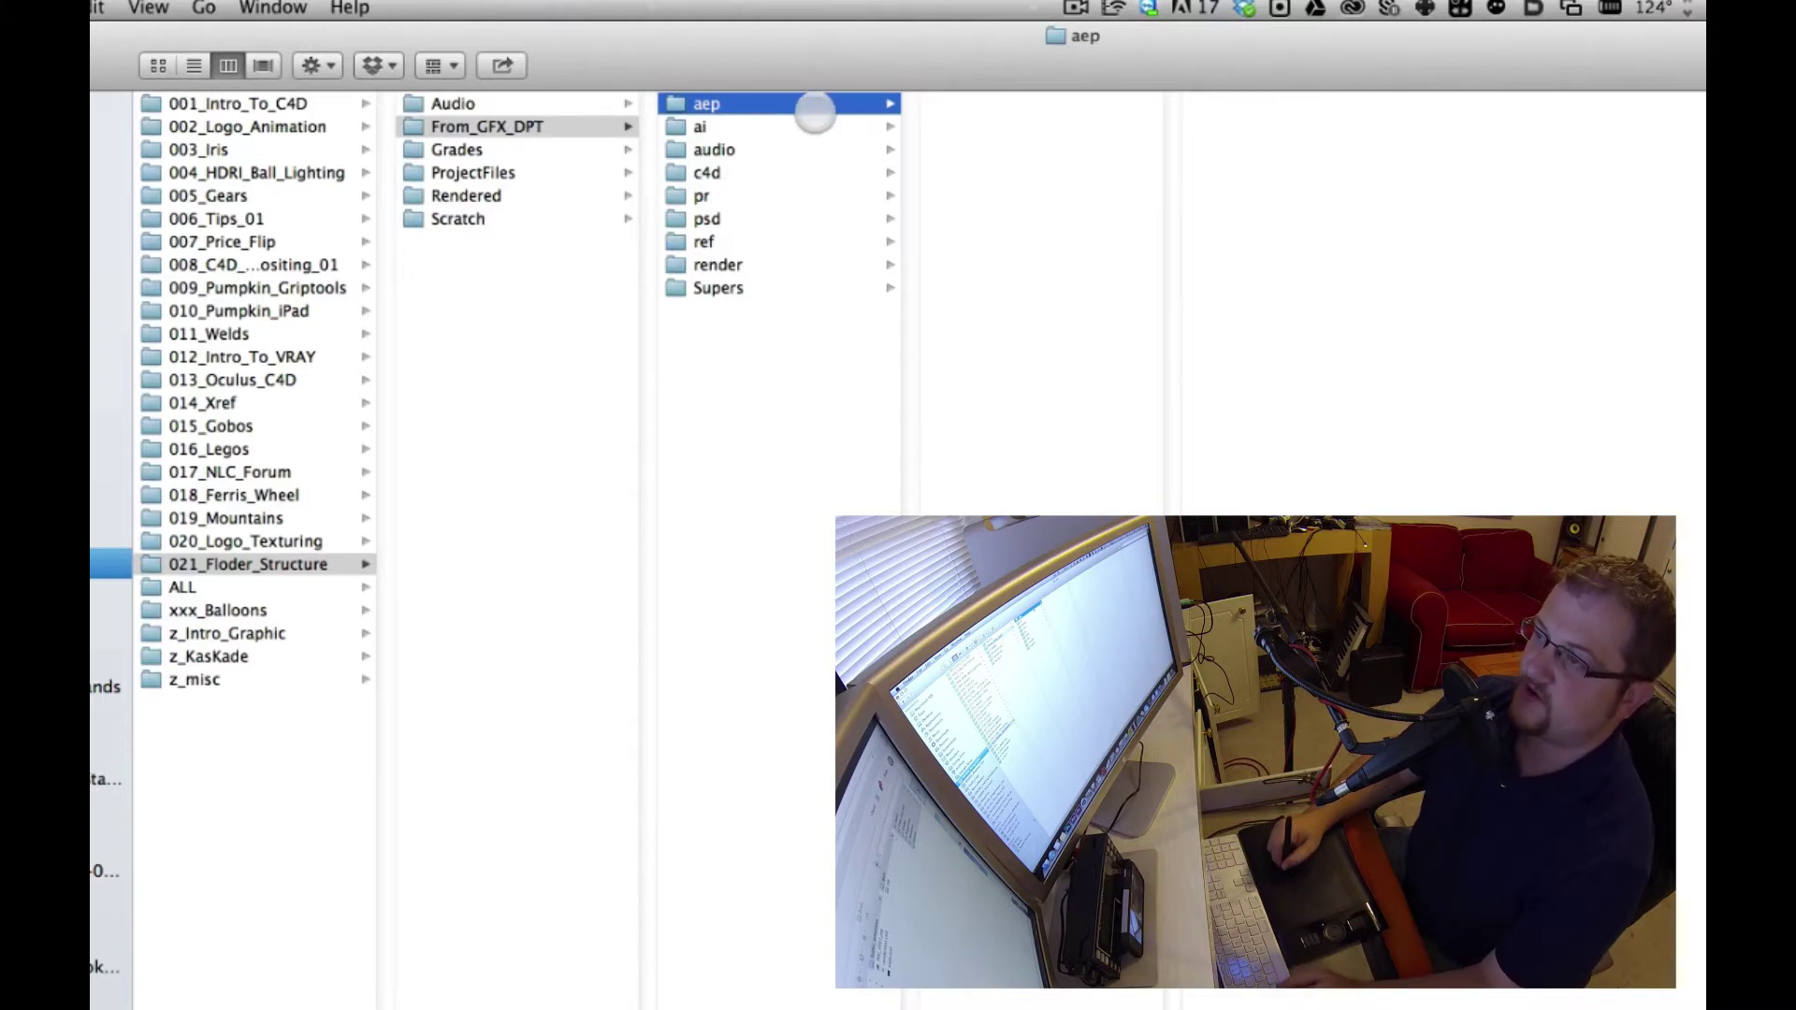
{"action": "left_click_drag", "start_coordinate": [807, 61], "coordinate": [802, 60]}
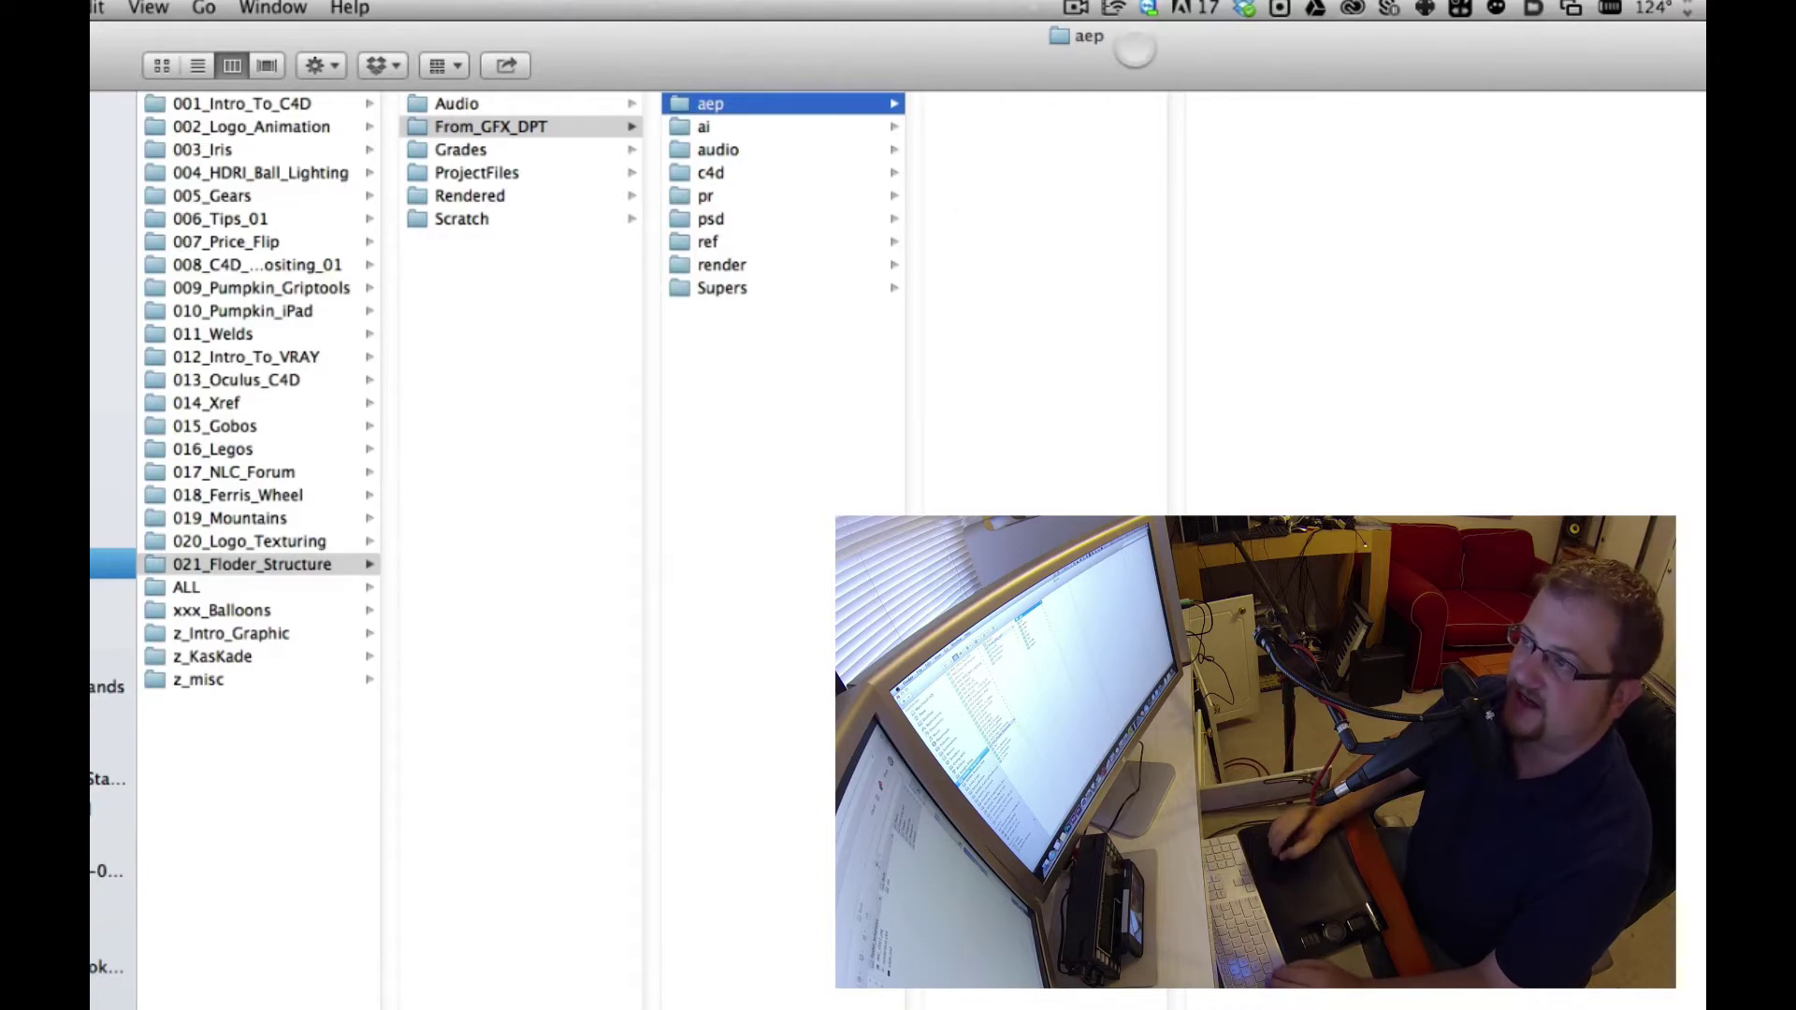
{"action": "left_click", "coordinate": [786, 127]}
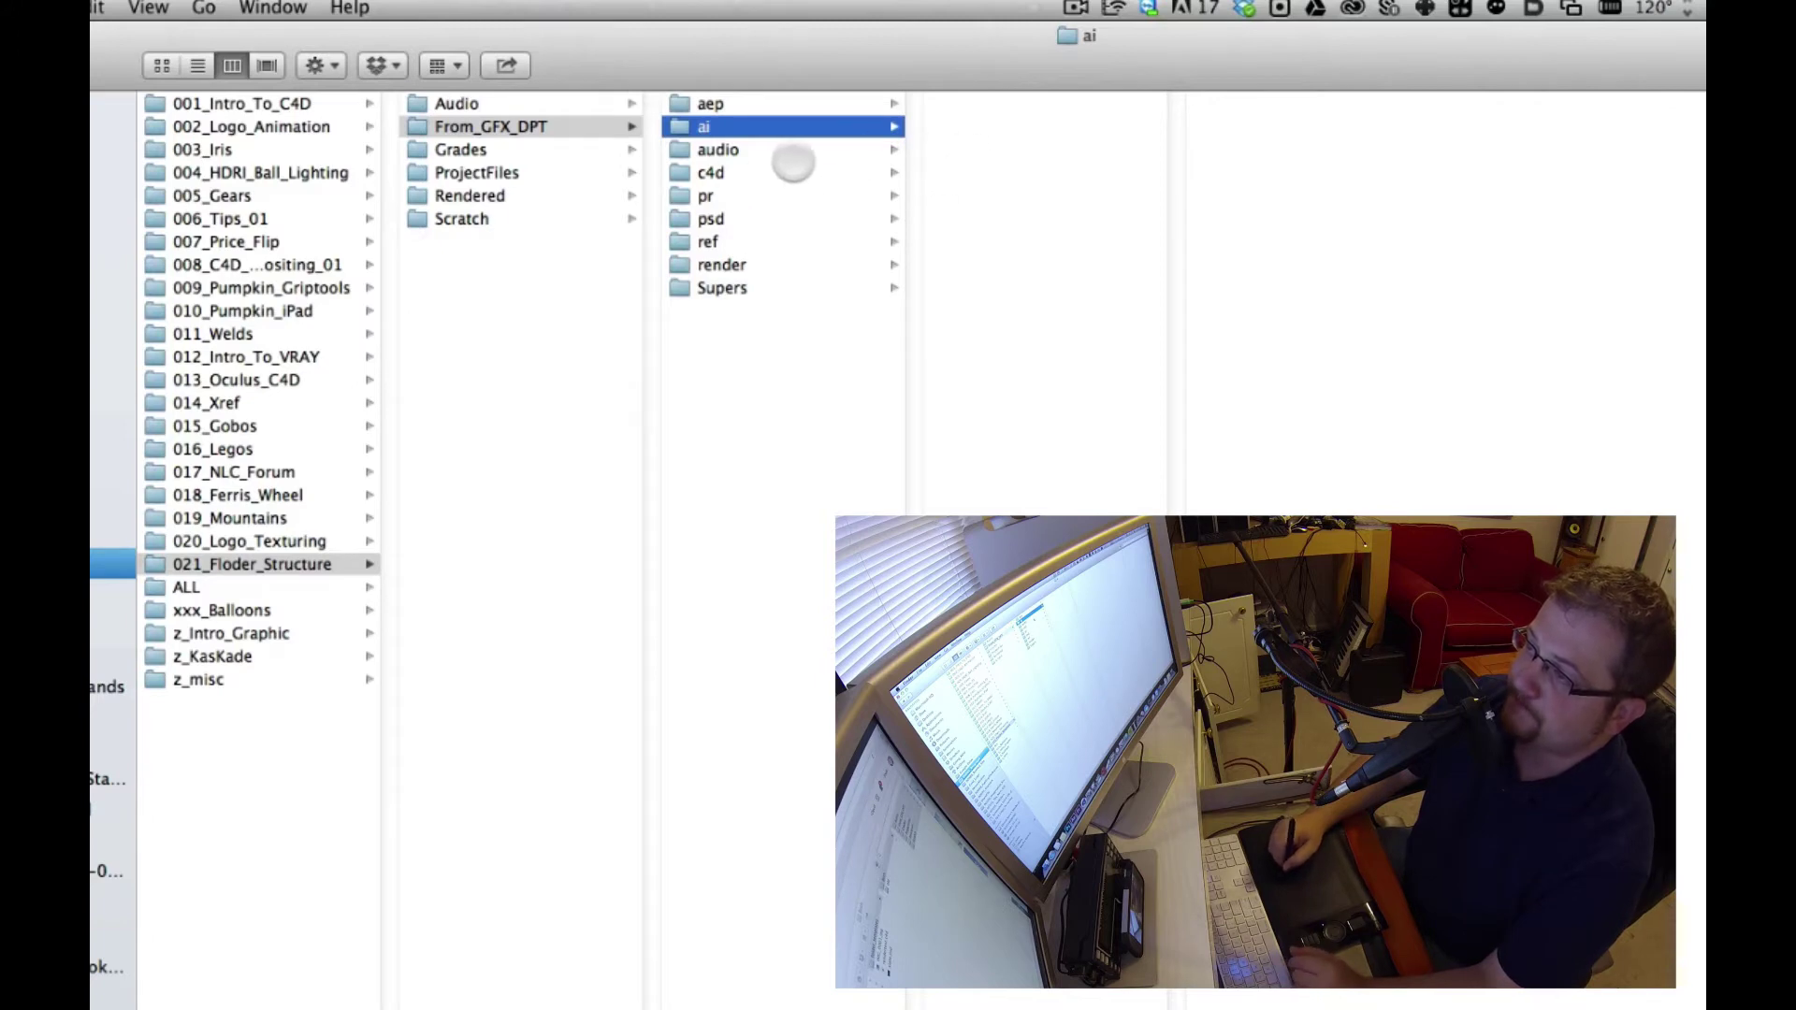
{"action": "left_click", "coordinate": [762, 149]}
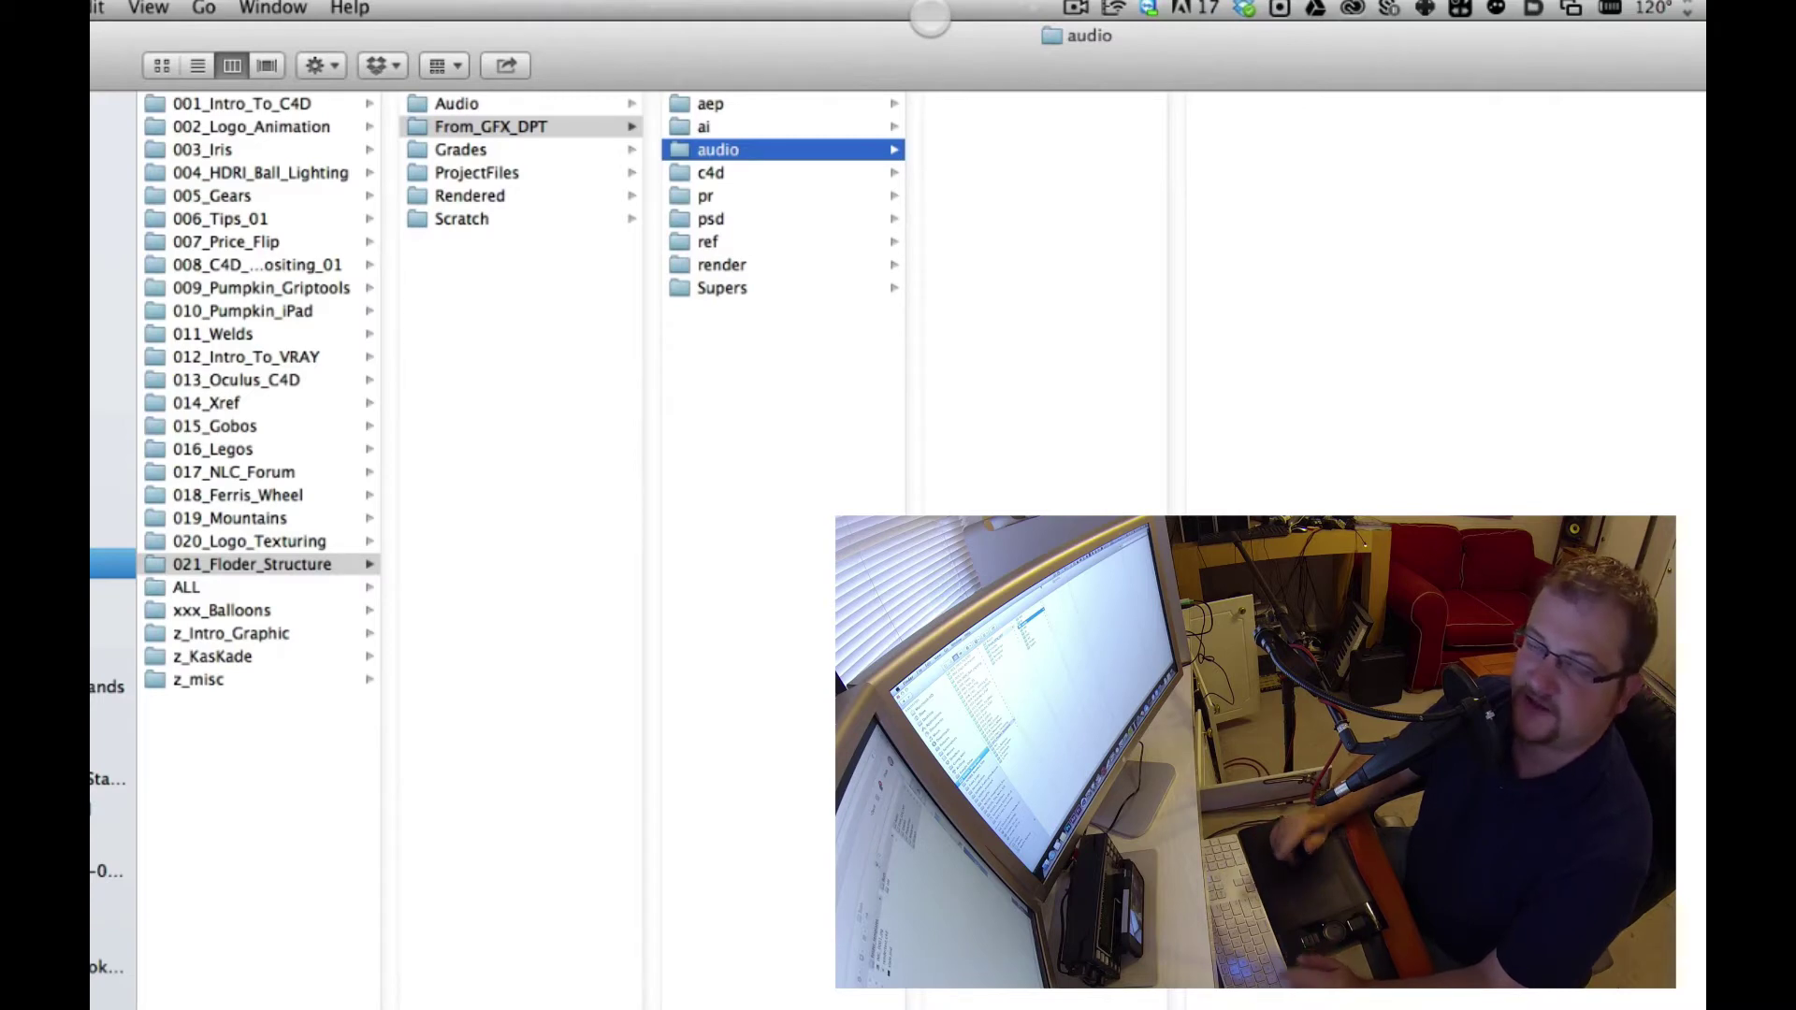
{"action": "left_click_drag", "start_coordinate": [773, 174], "coordinate": [770, 196]}
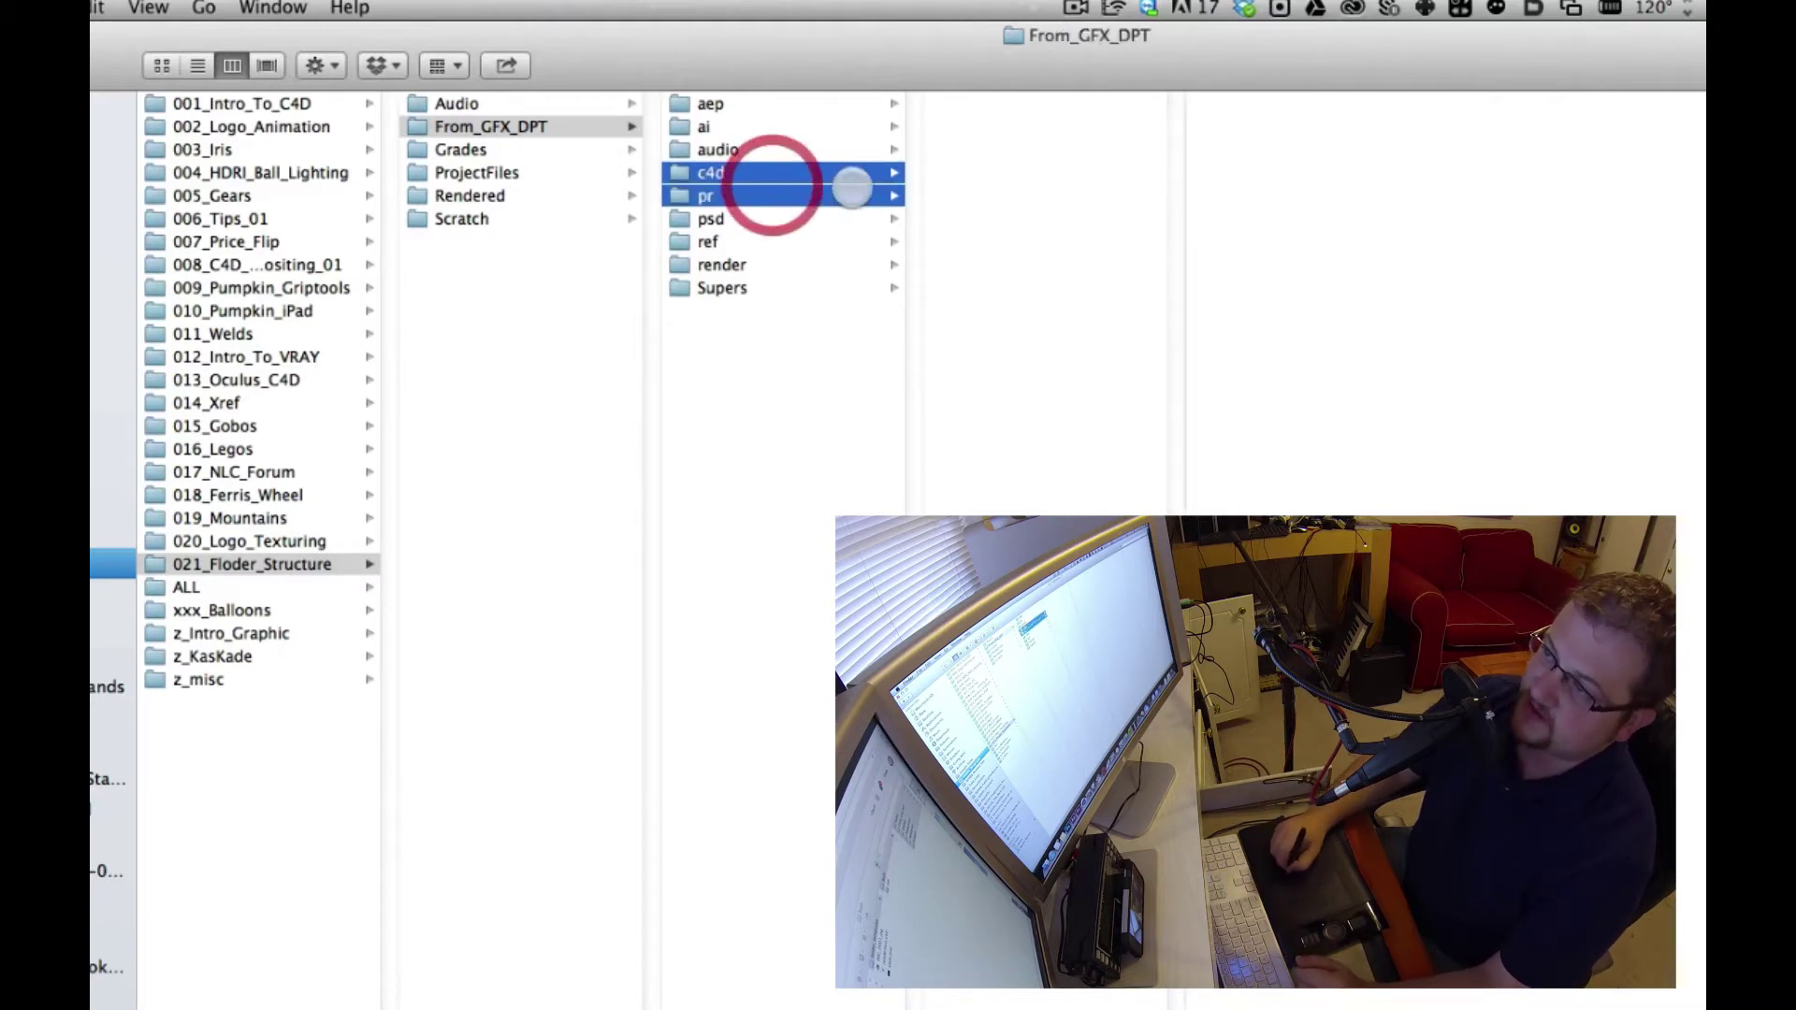
{"action": "left_click", "coordinate": [745, 196]}
{"action": "left_click", "coordinate": [746, 174]}
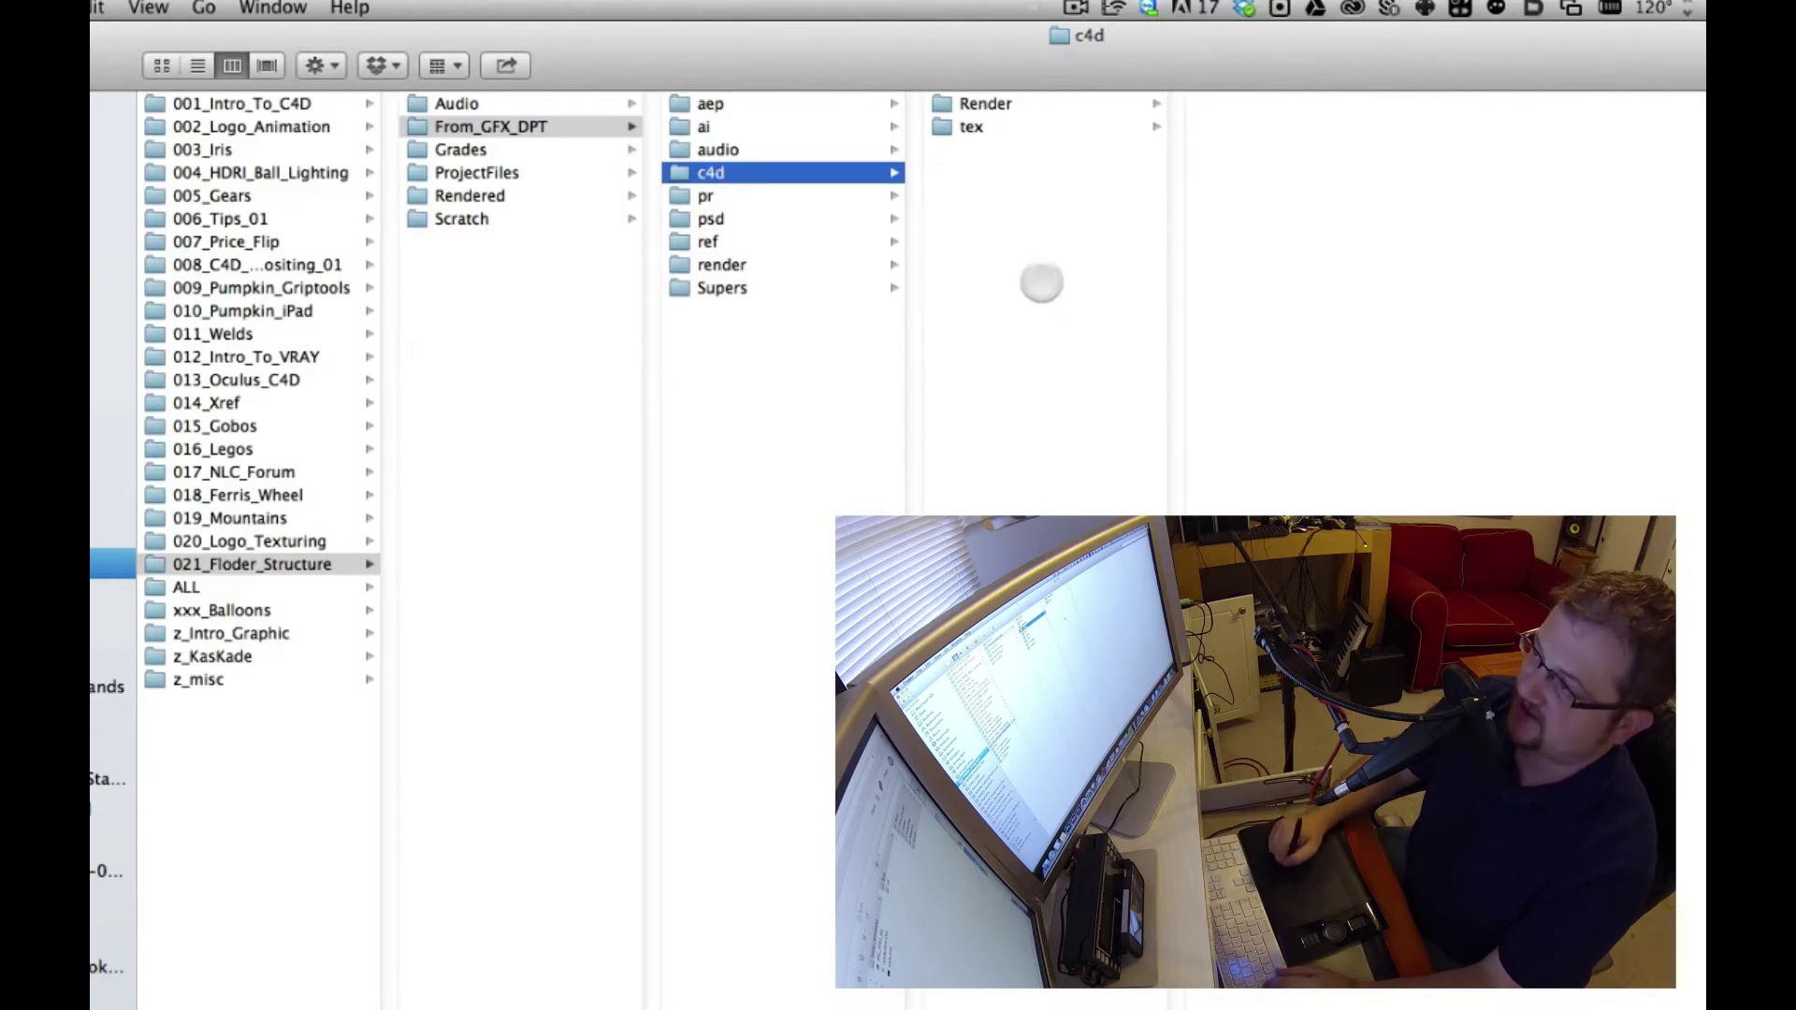
{"action": "left_click", "coordinate": [1041, 283]}
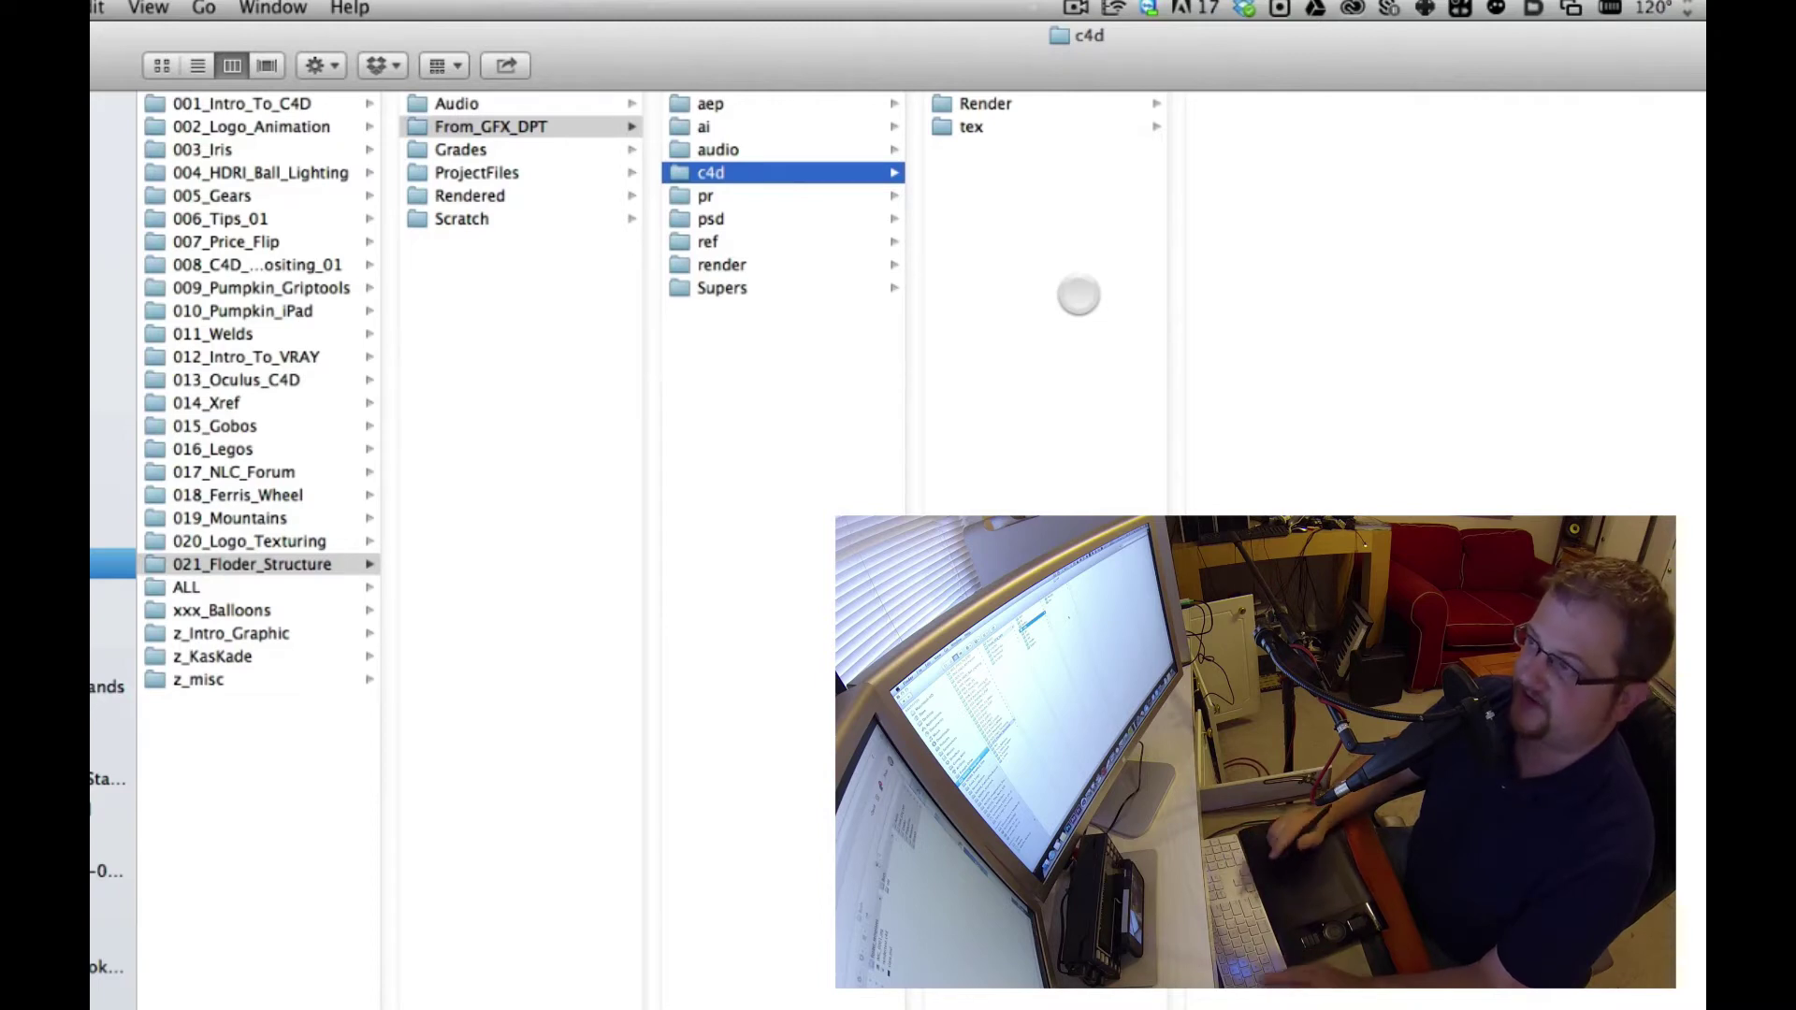
{"action": "left_click", "coordinate": [1002, 188]}
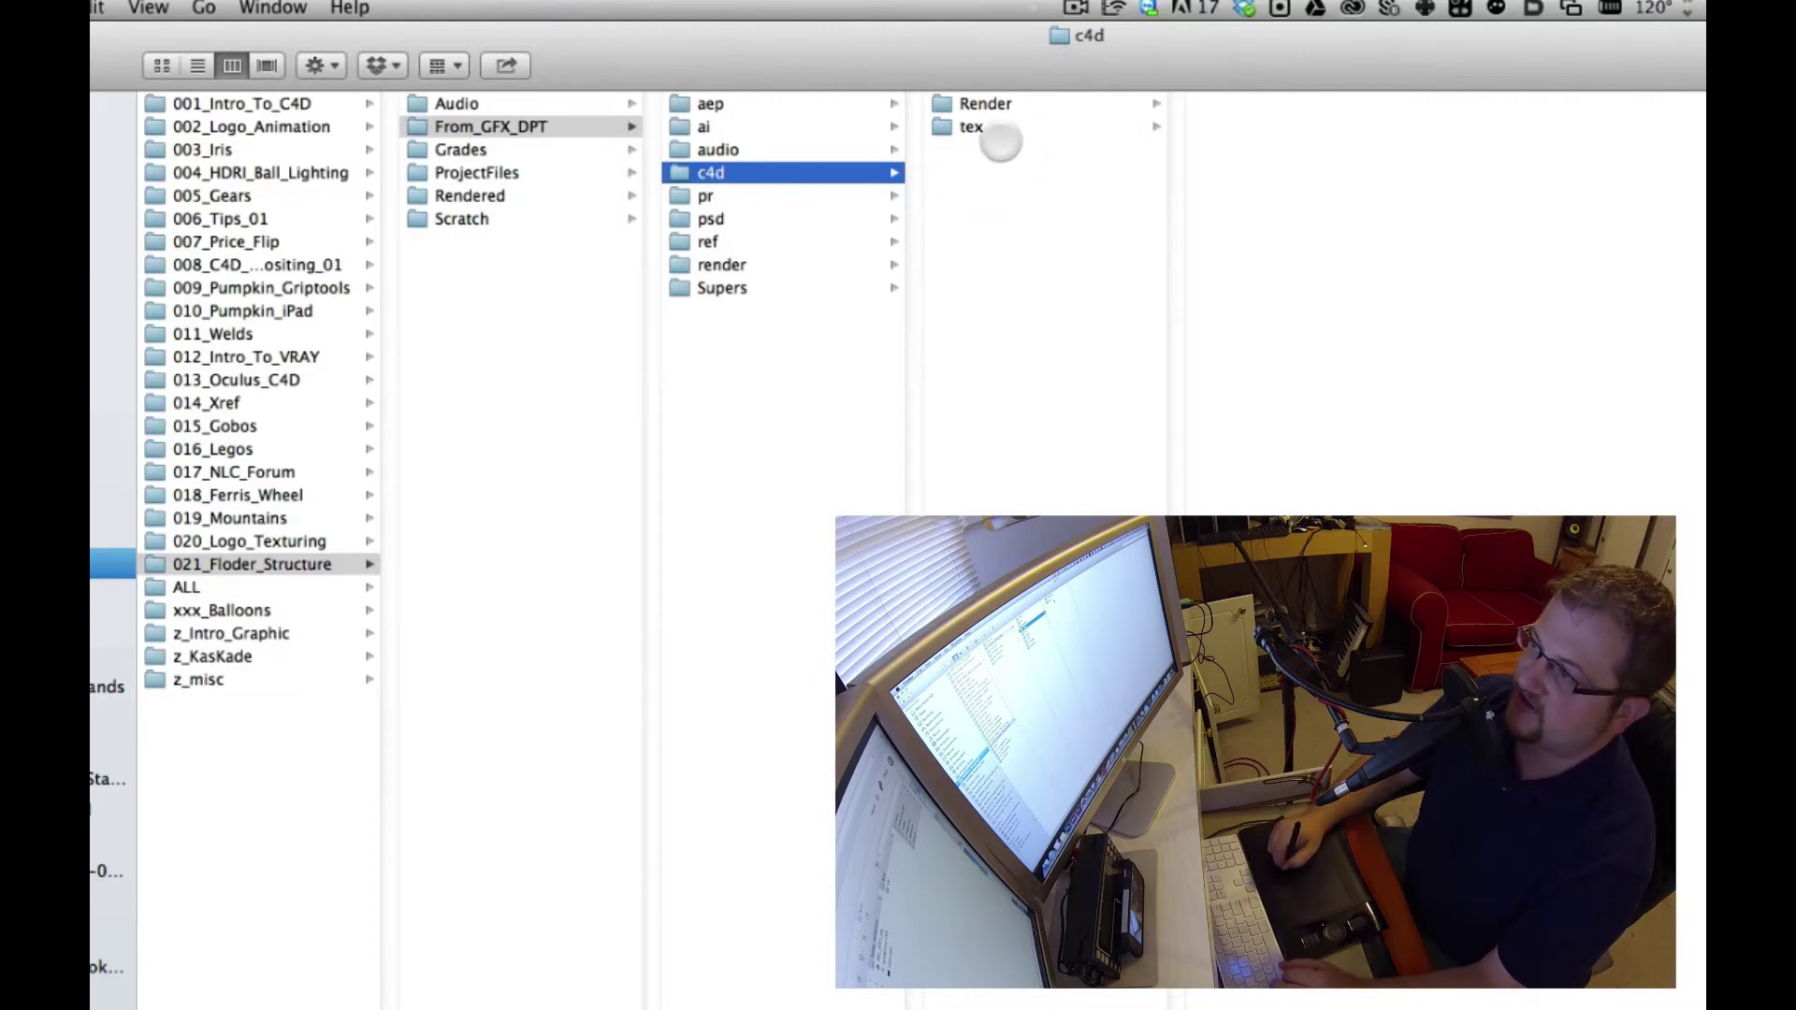
{"action": "left_click", "coordinate": [999, 130]}
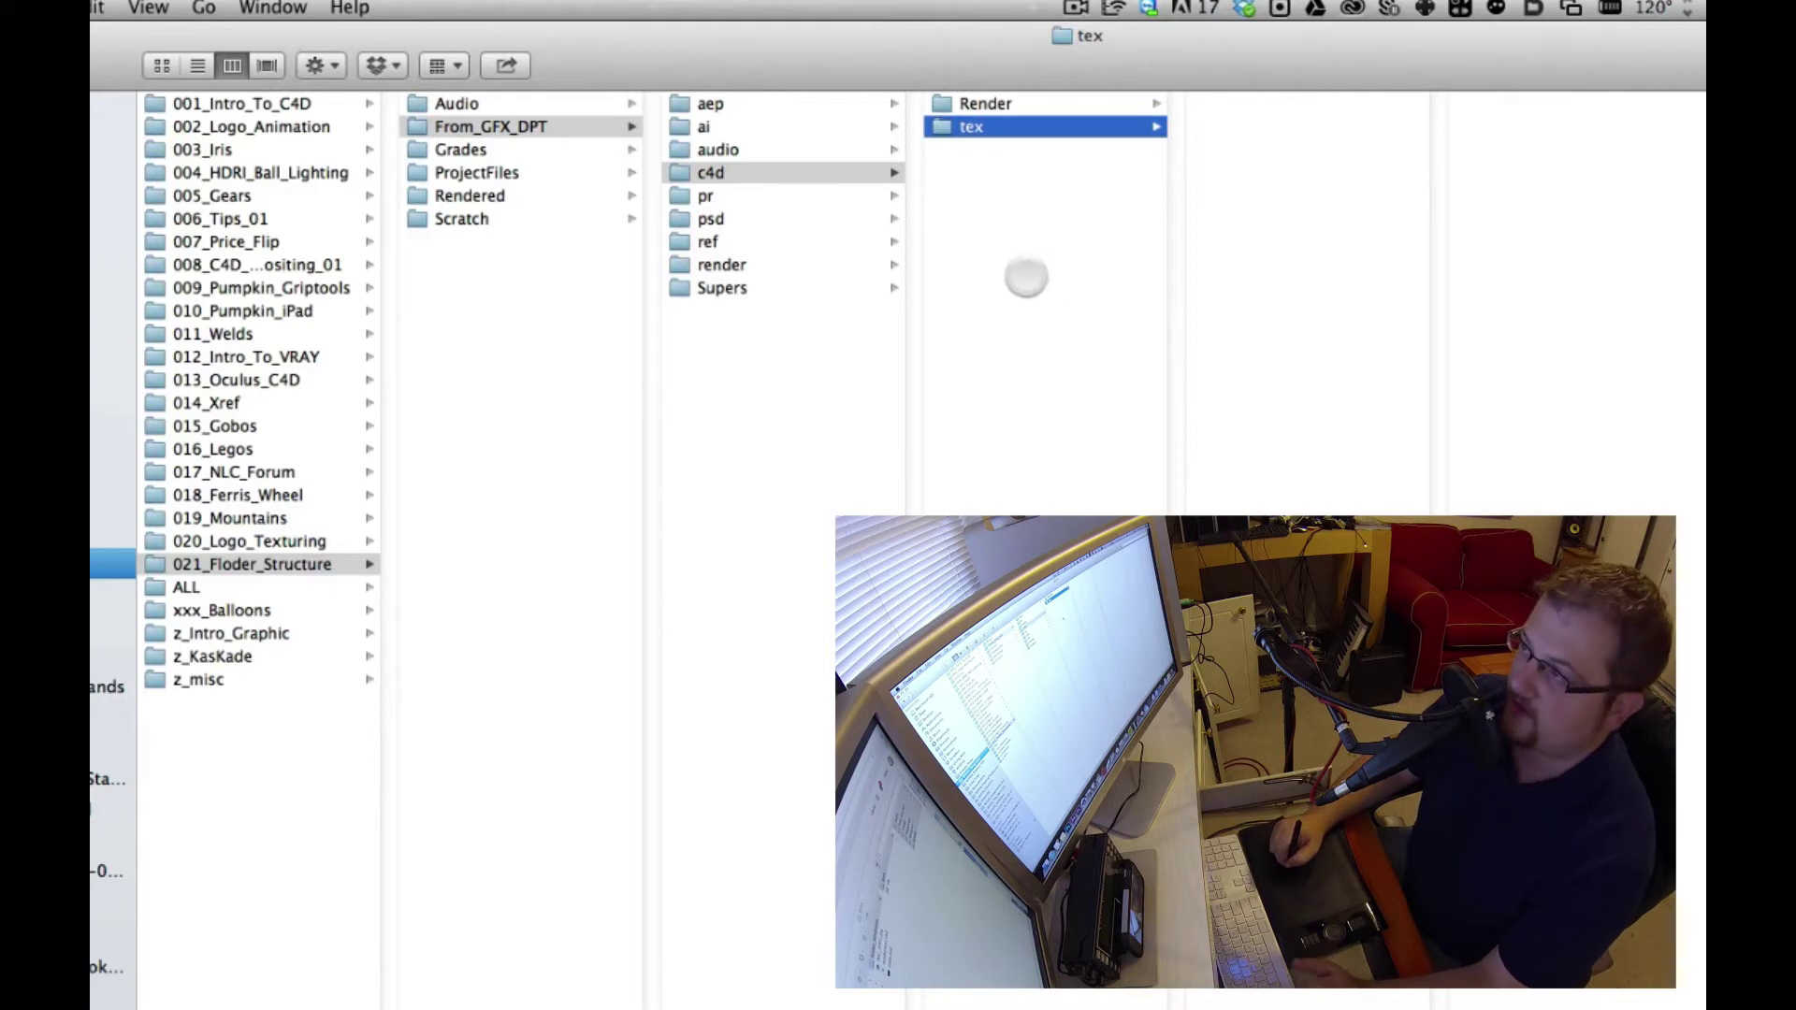
{"action": "left_click", "coordinate": [1064, 101]}
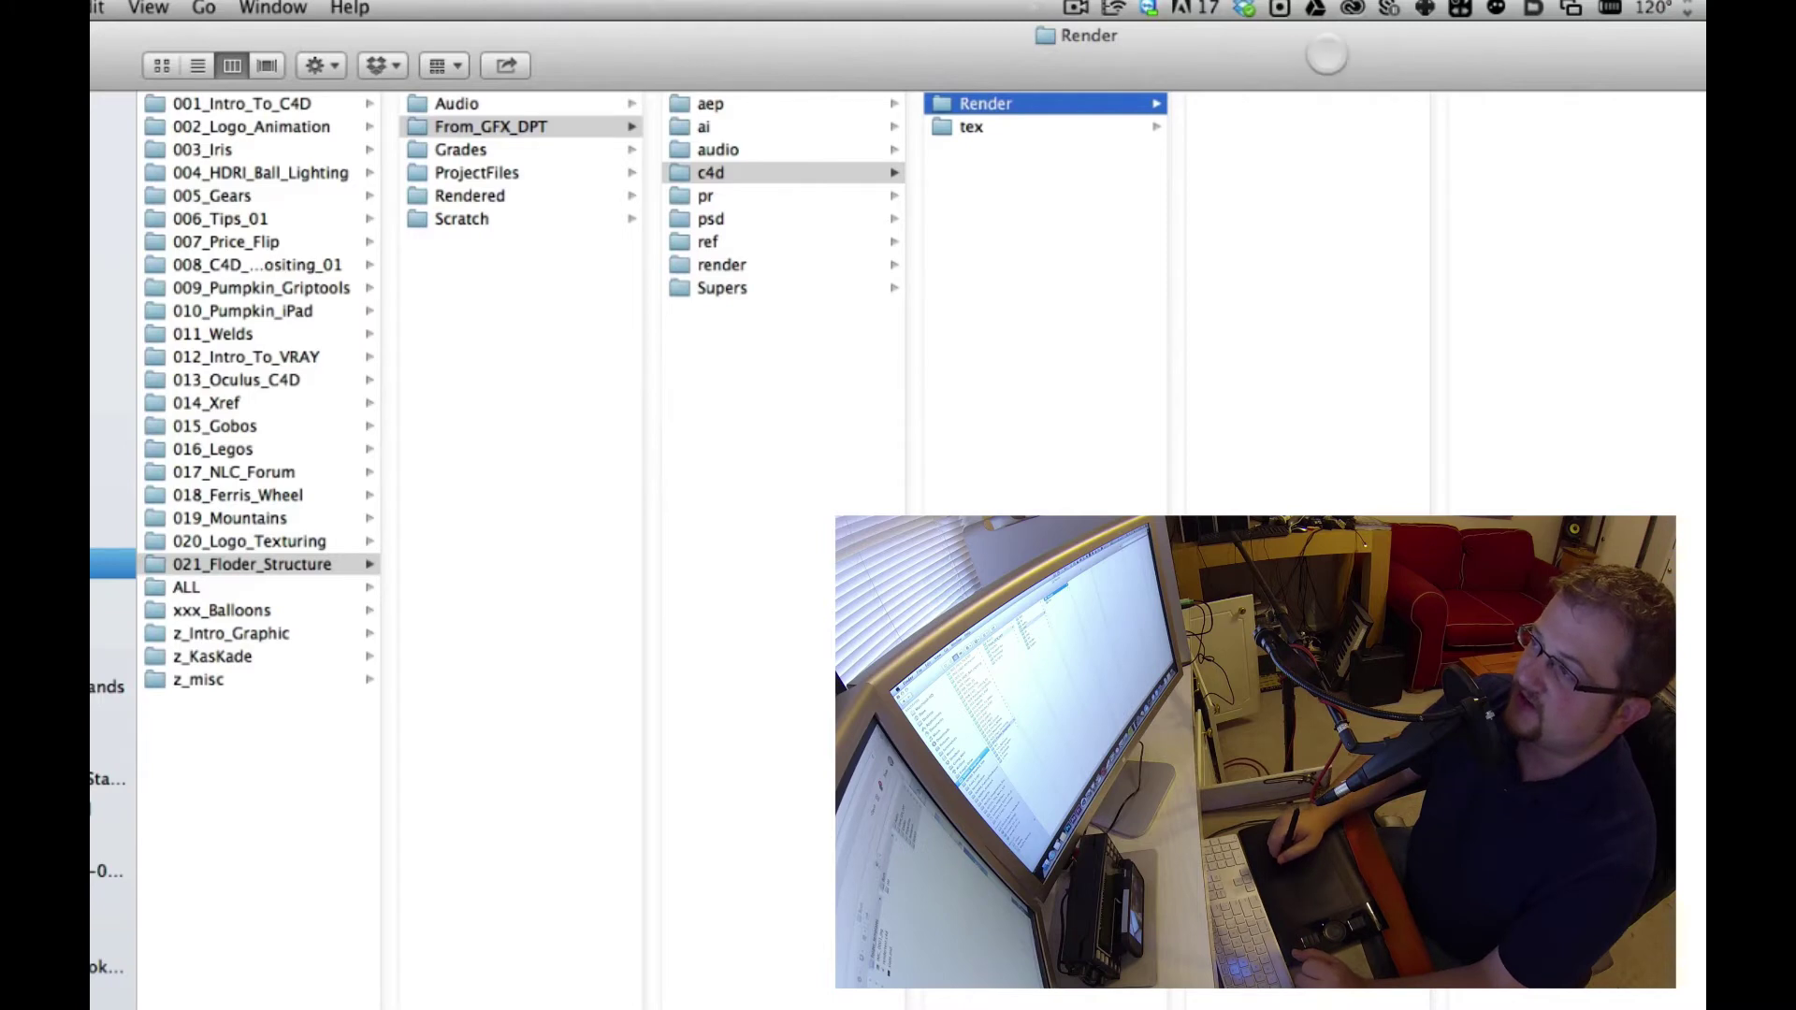
{"action": "left_click_drag", "start_coordinate": [1326, 56], "coordinate": [1317, 56]}
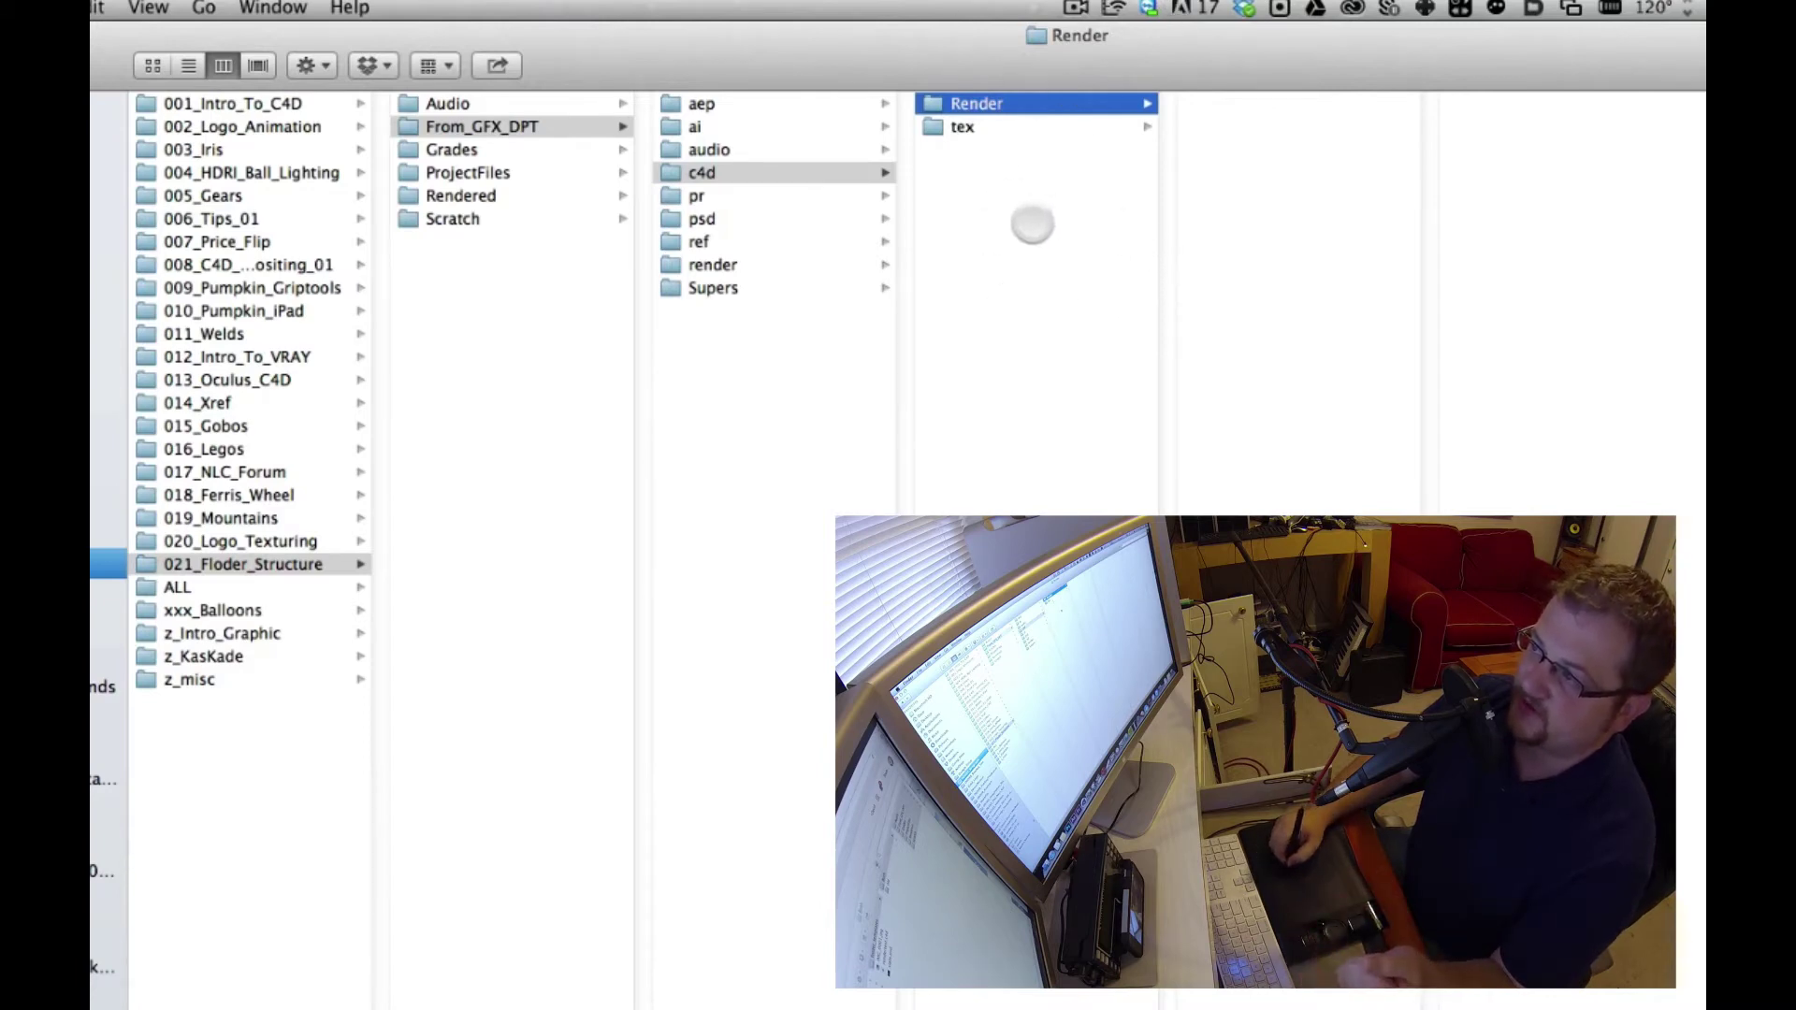
{"action": "left_click", "coordinate": [1029, 189]}
{"action": "left_click", "coordinate": [1042, 104]}
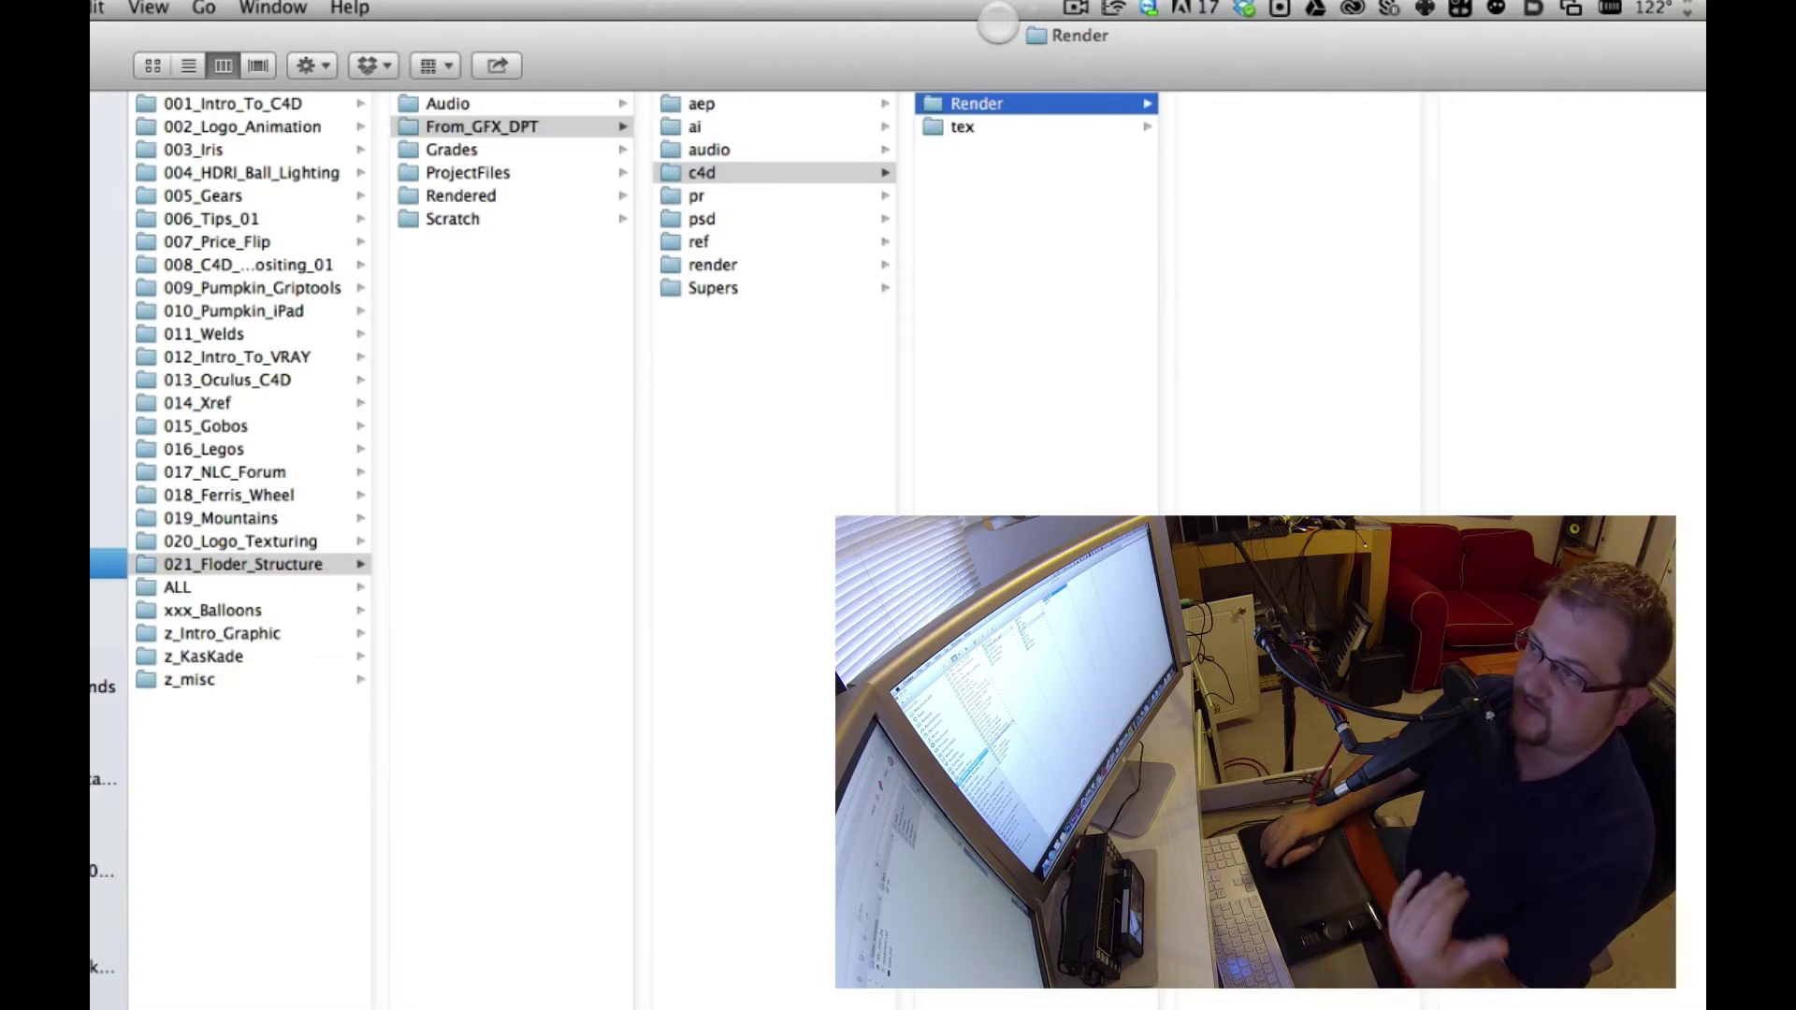
{"action": "left_click", "coordinate": [1096, 243]}
{"action": "left_click", "coordinate": [1051, 101]}
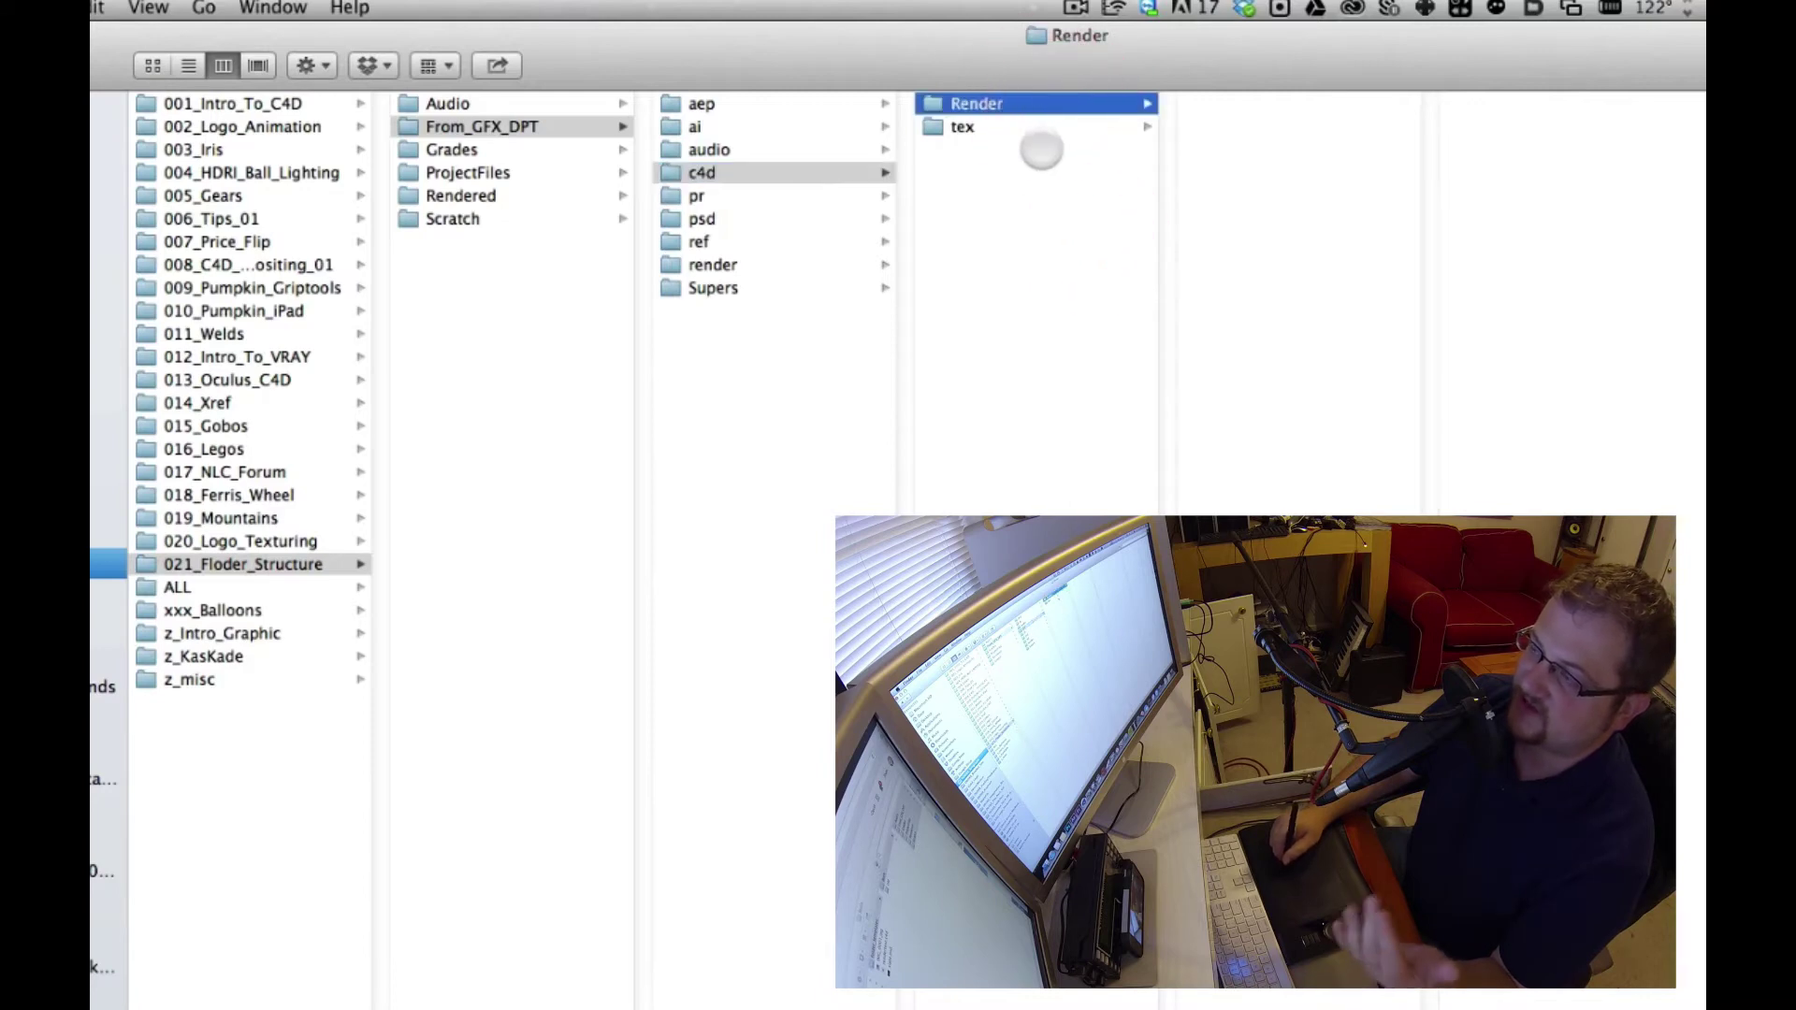
{"action": "left_click", "coordinate": [1062, 288]}
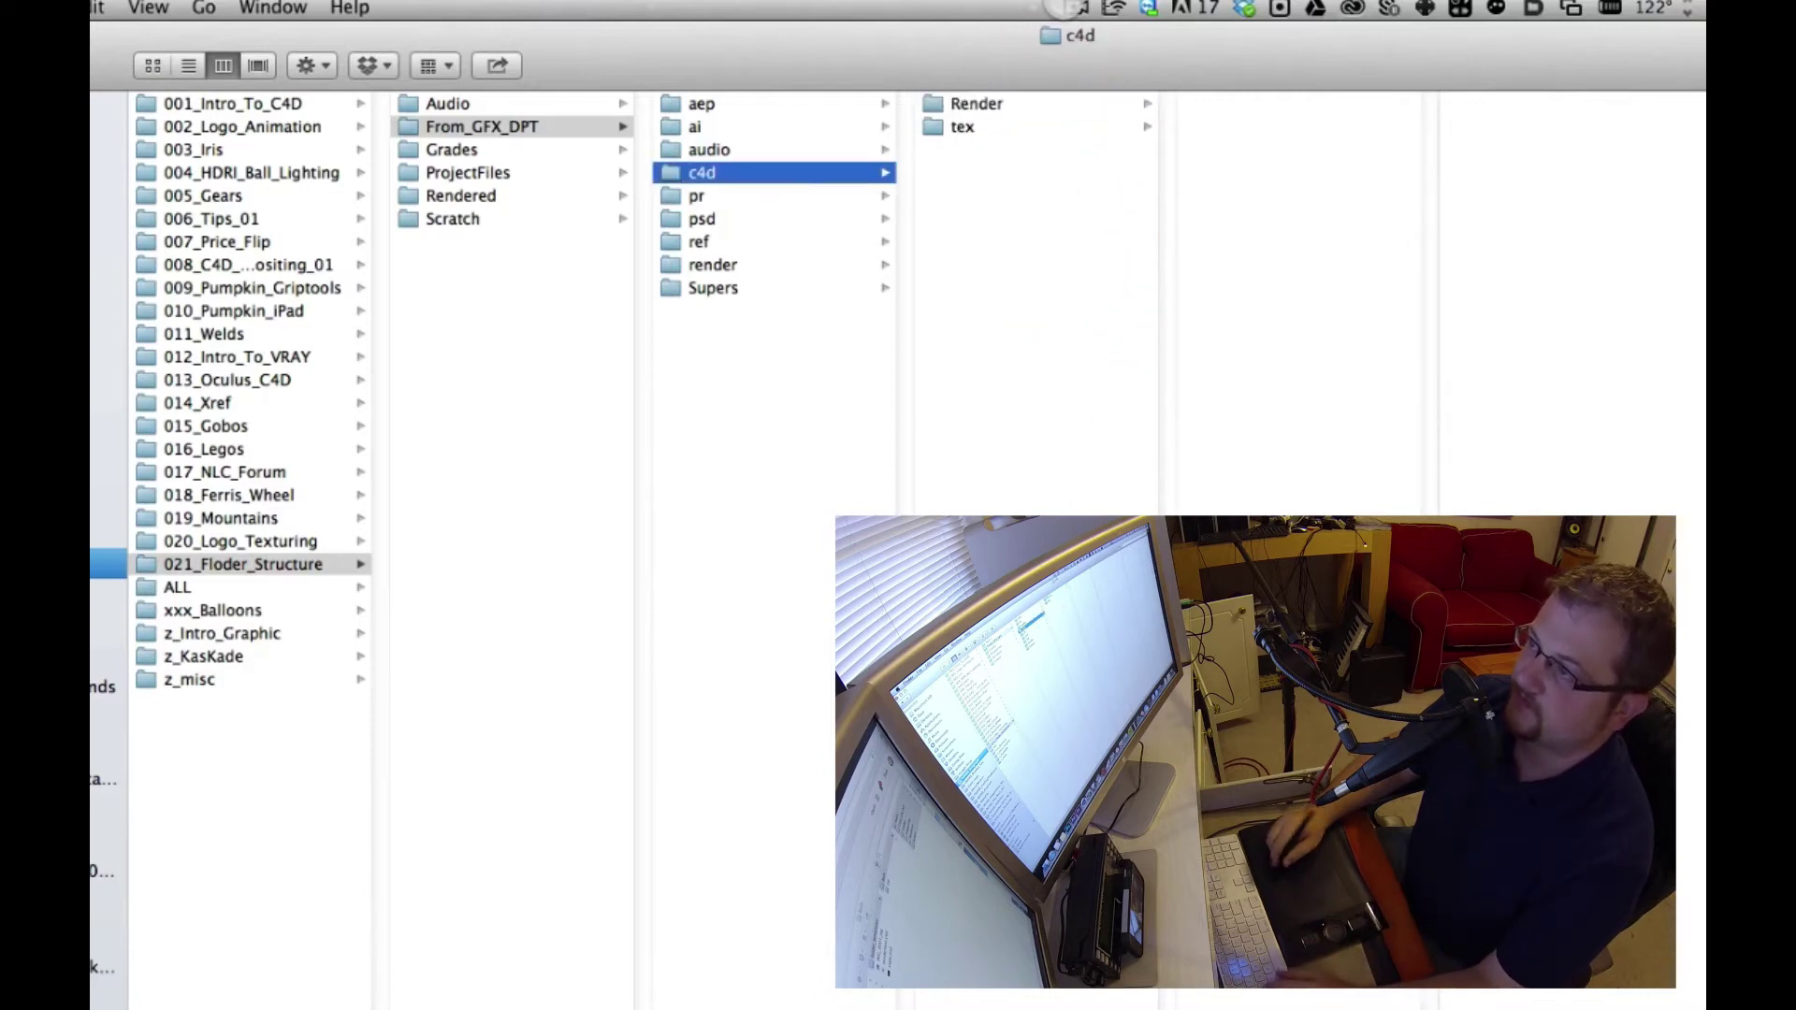
Step: Return to From_GFX_DPT, pass through pr, and open psd to list logo.psd and slate.psd
{"action": "left_click", "coordinate": [790, 487]}
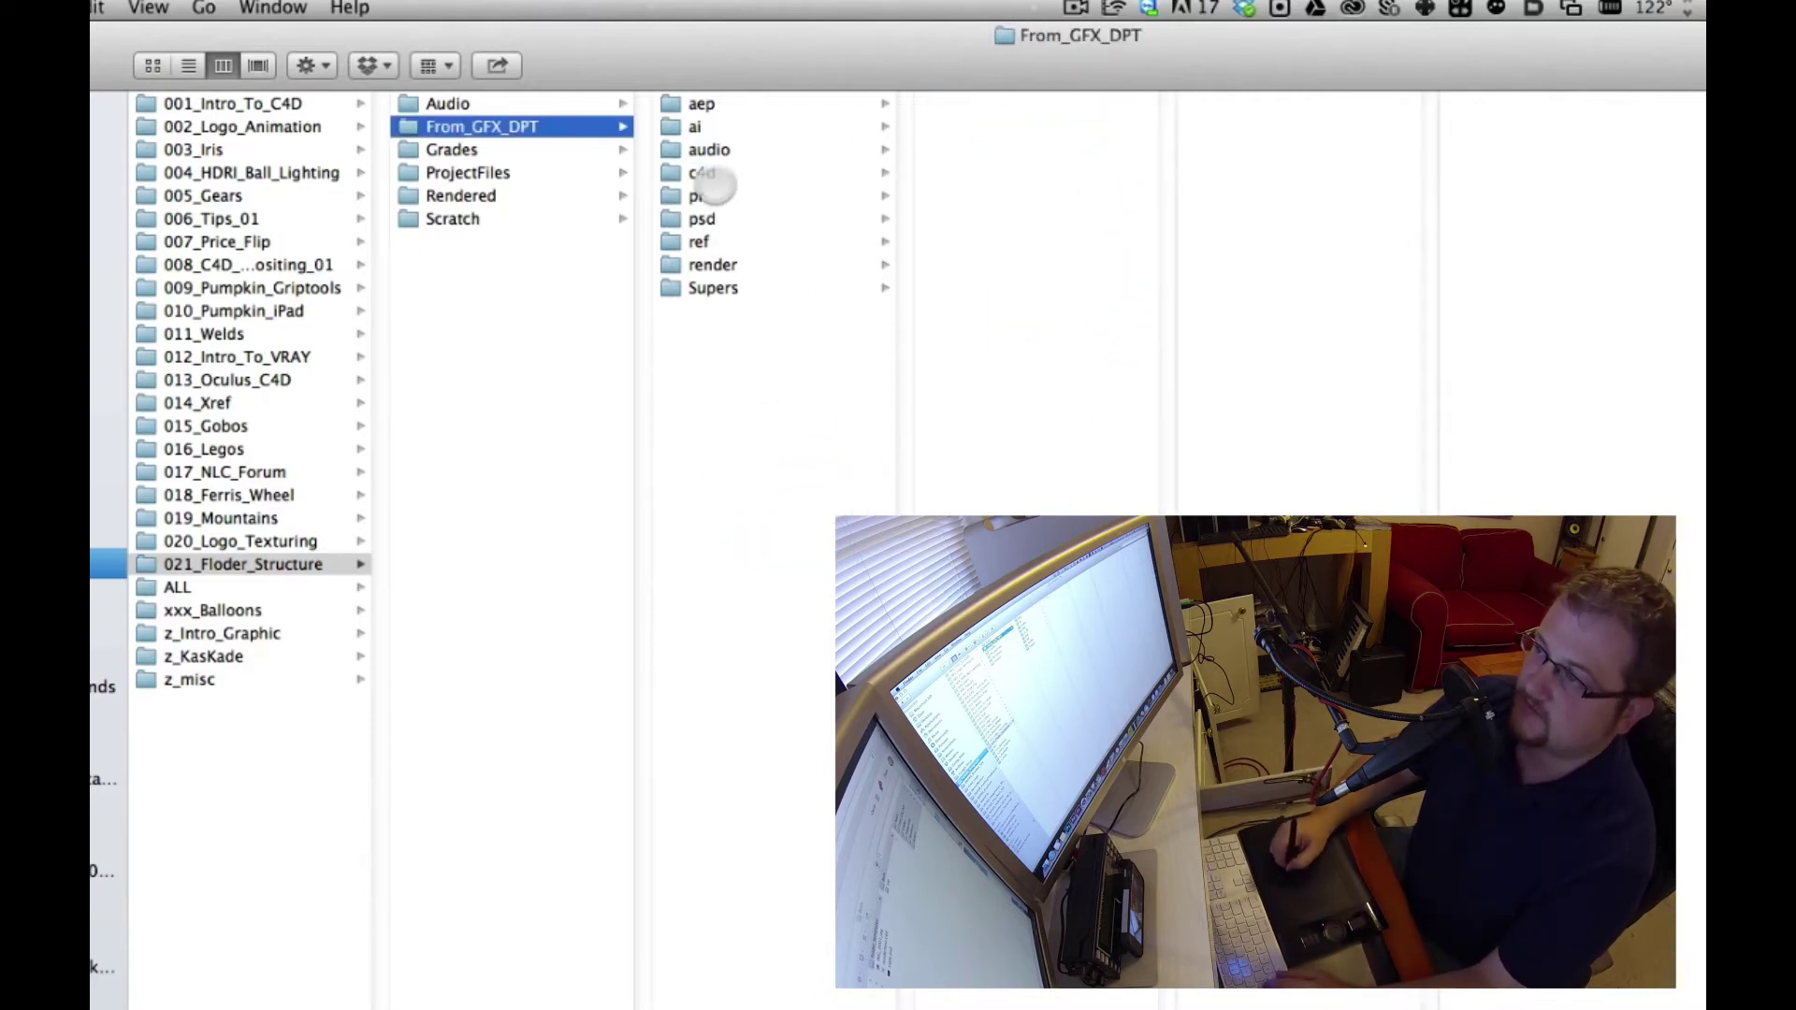
{"action": "left_click", "coordinate": [735, 194]}
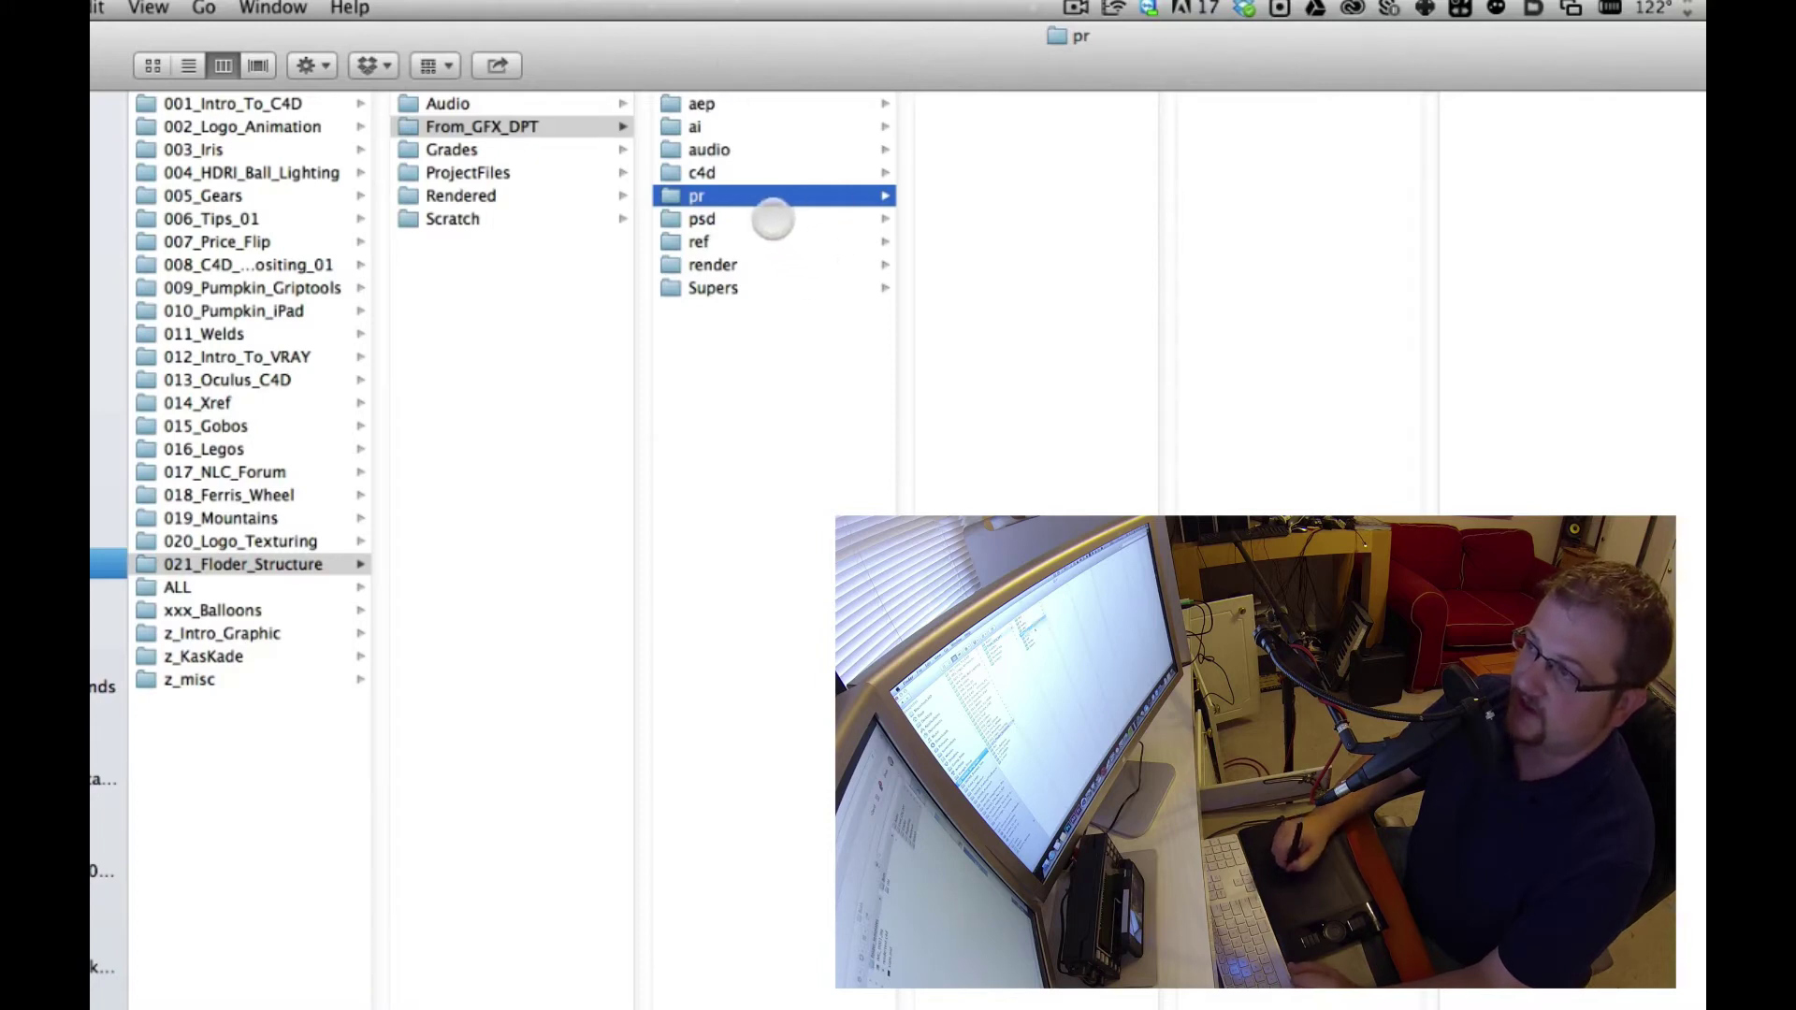
{"action": "left_click", "coordinate": [776, 220]}
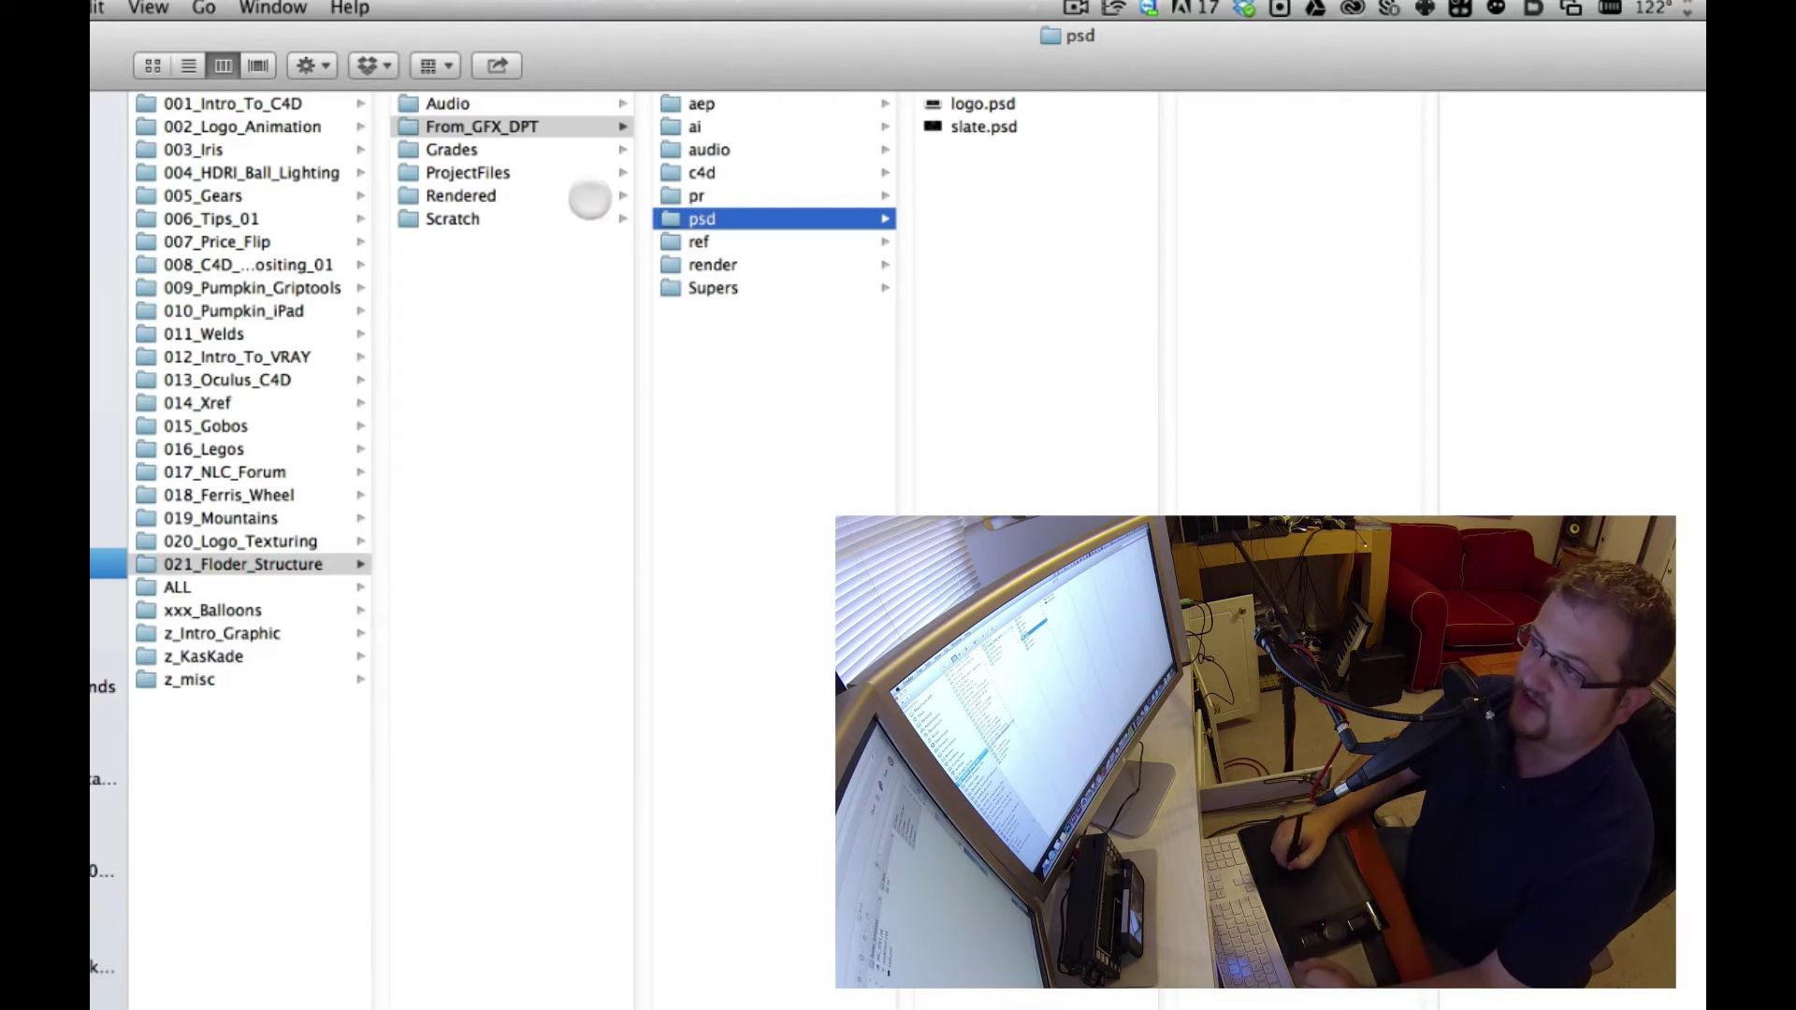
Step: Check the empty ref, render and Supers folders, then go back up to 021_Floder_Structure
{"action": "left_click", "coordinate": [720, 243]}
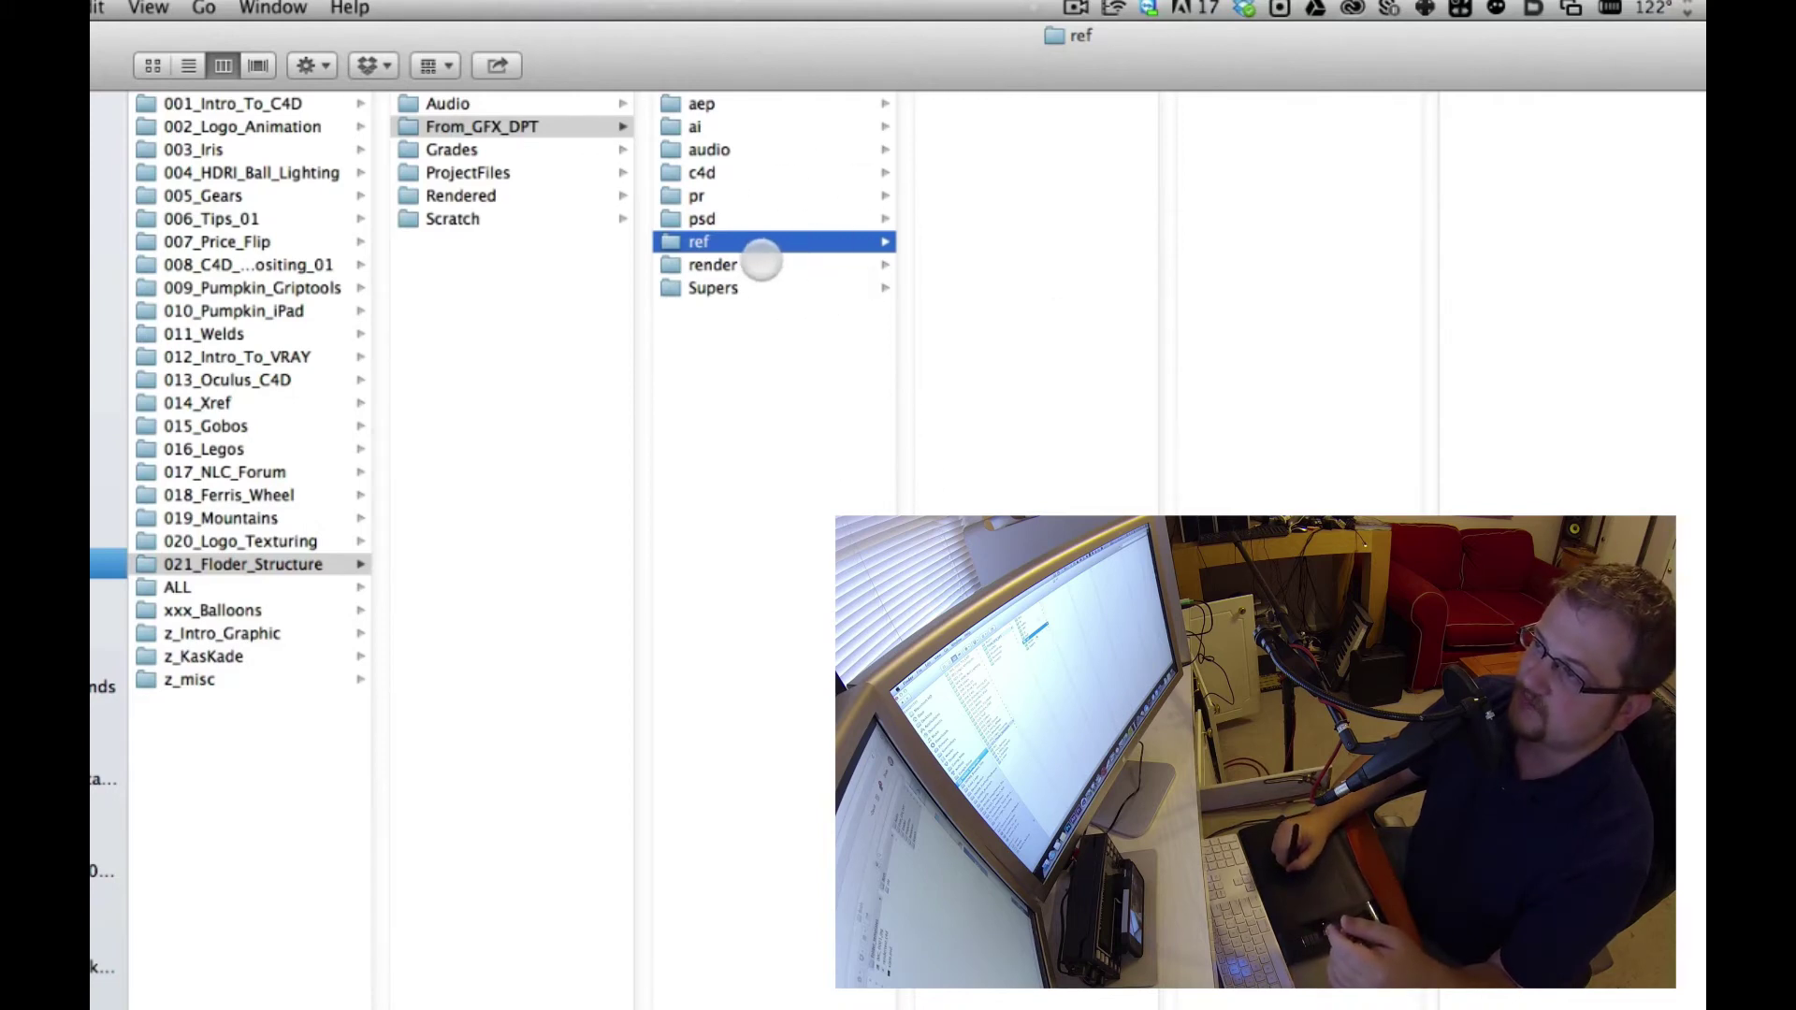
{"action": "left_click", "coordinate": [721, 265]}
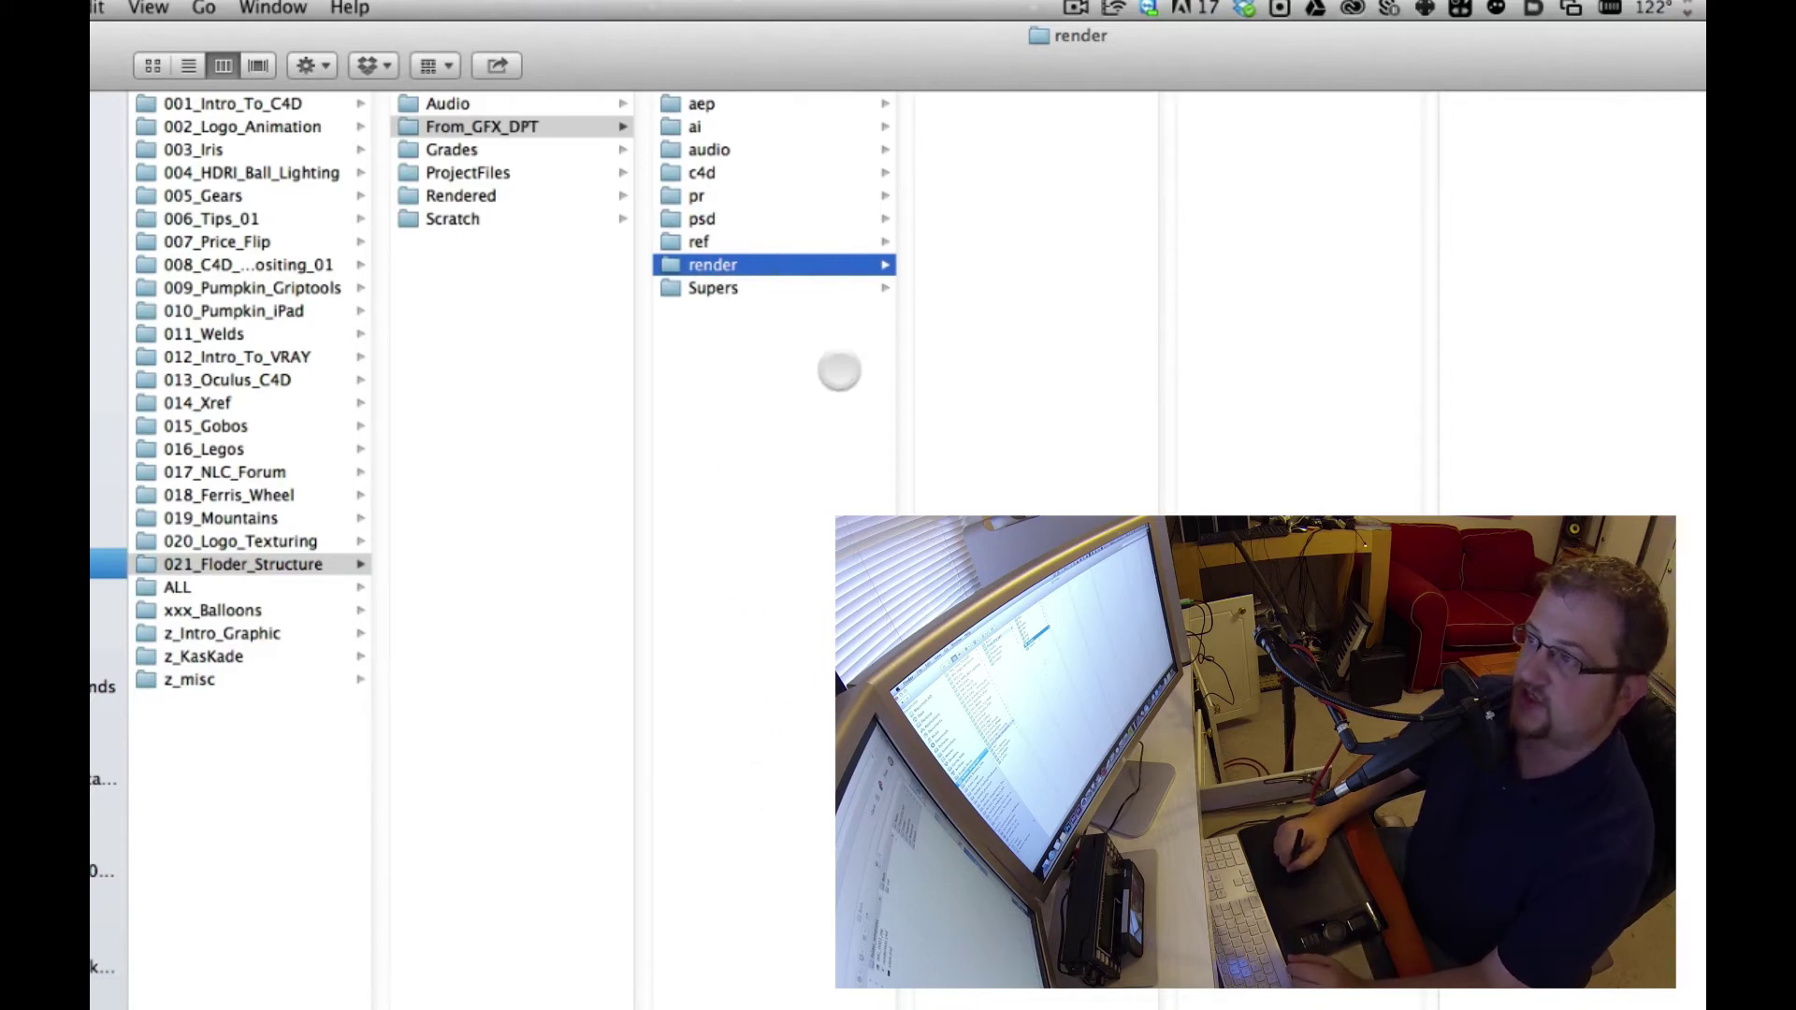
{"action": "left_click", "coordinate": [841, 367]}
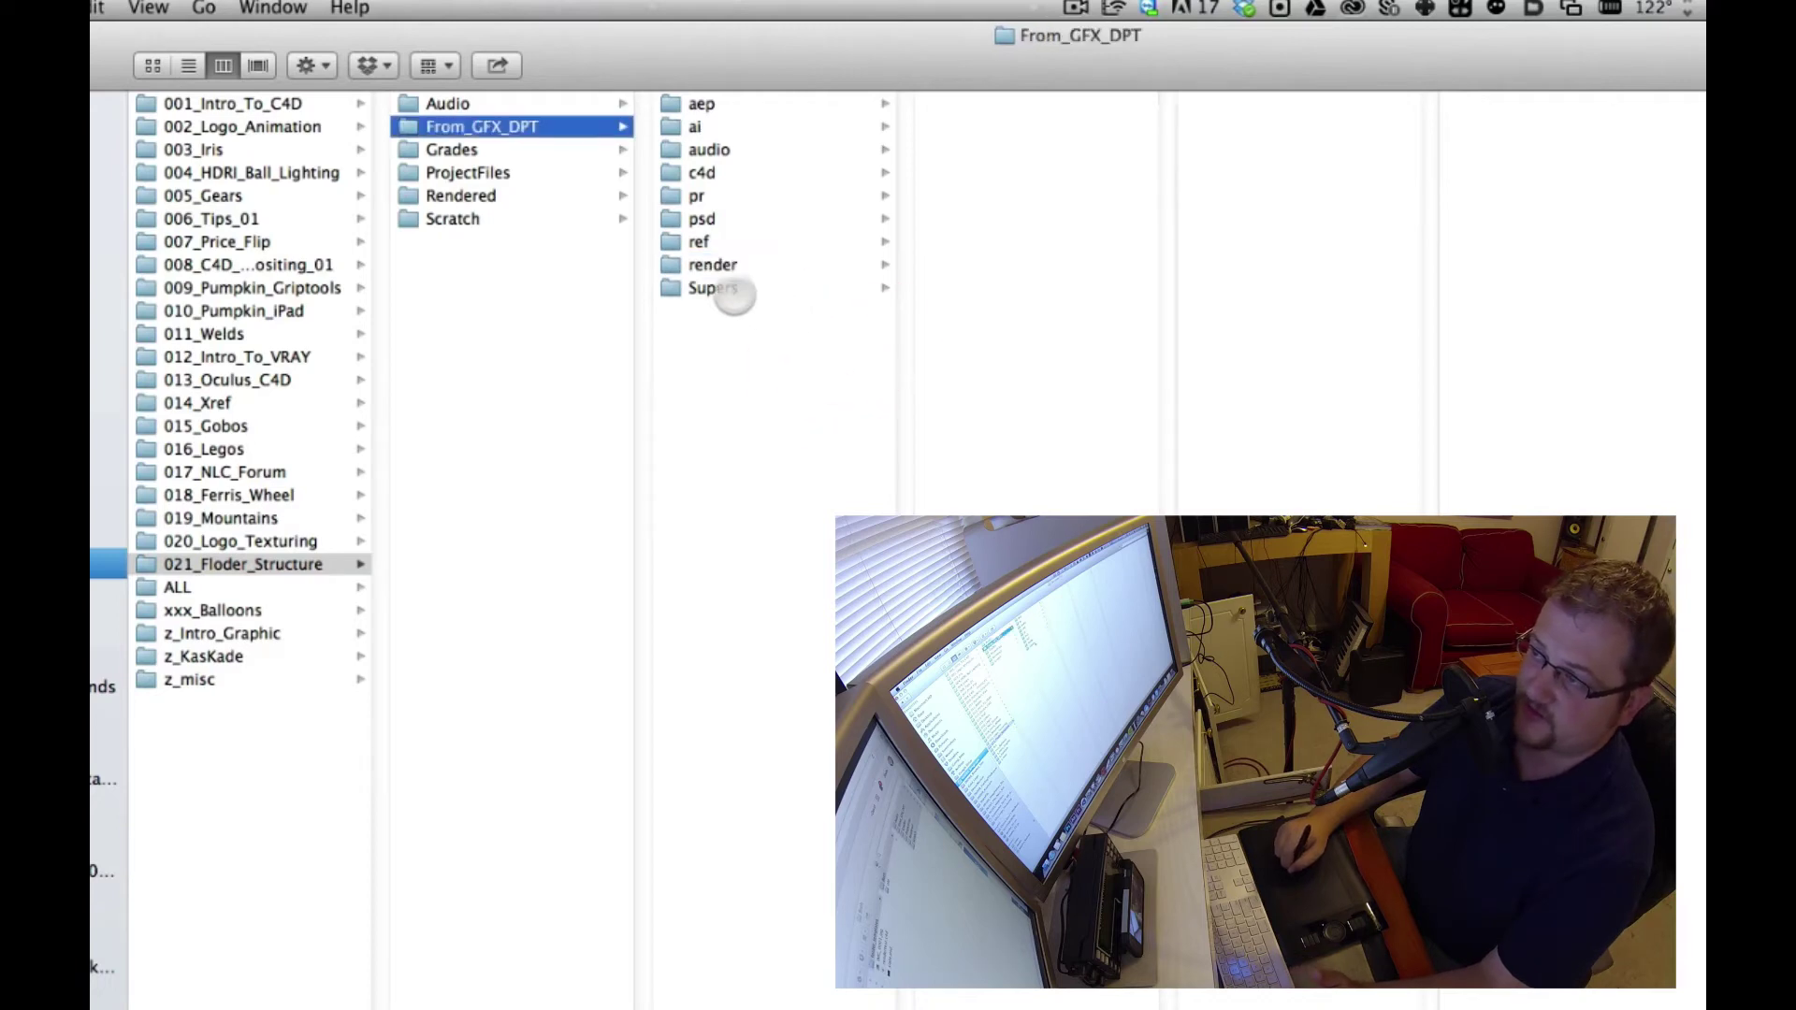
{"action": "left_click", "coordinate": [733, 287]}
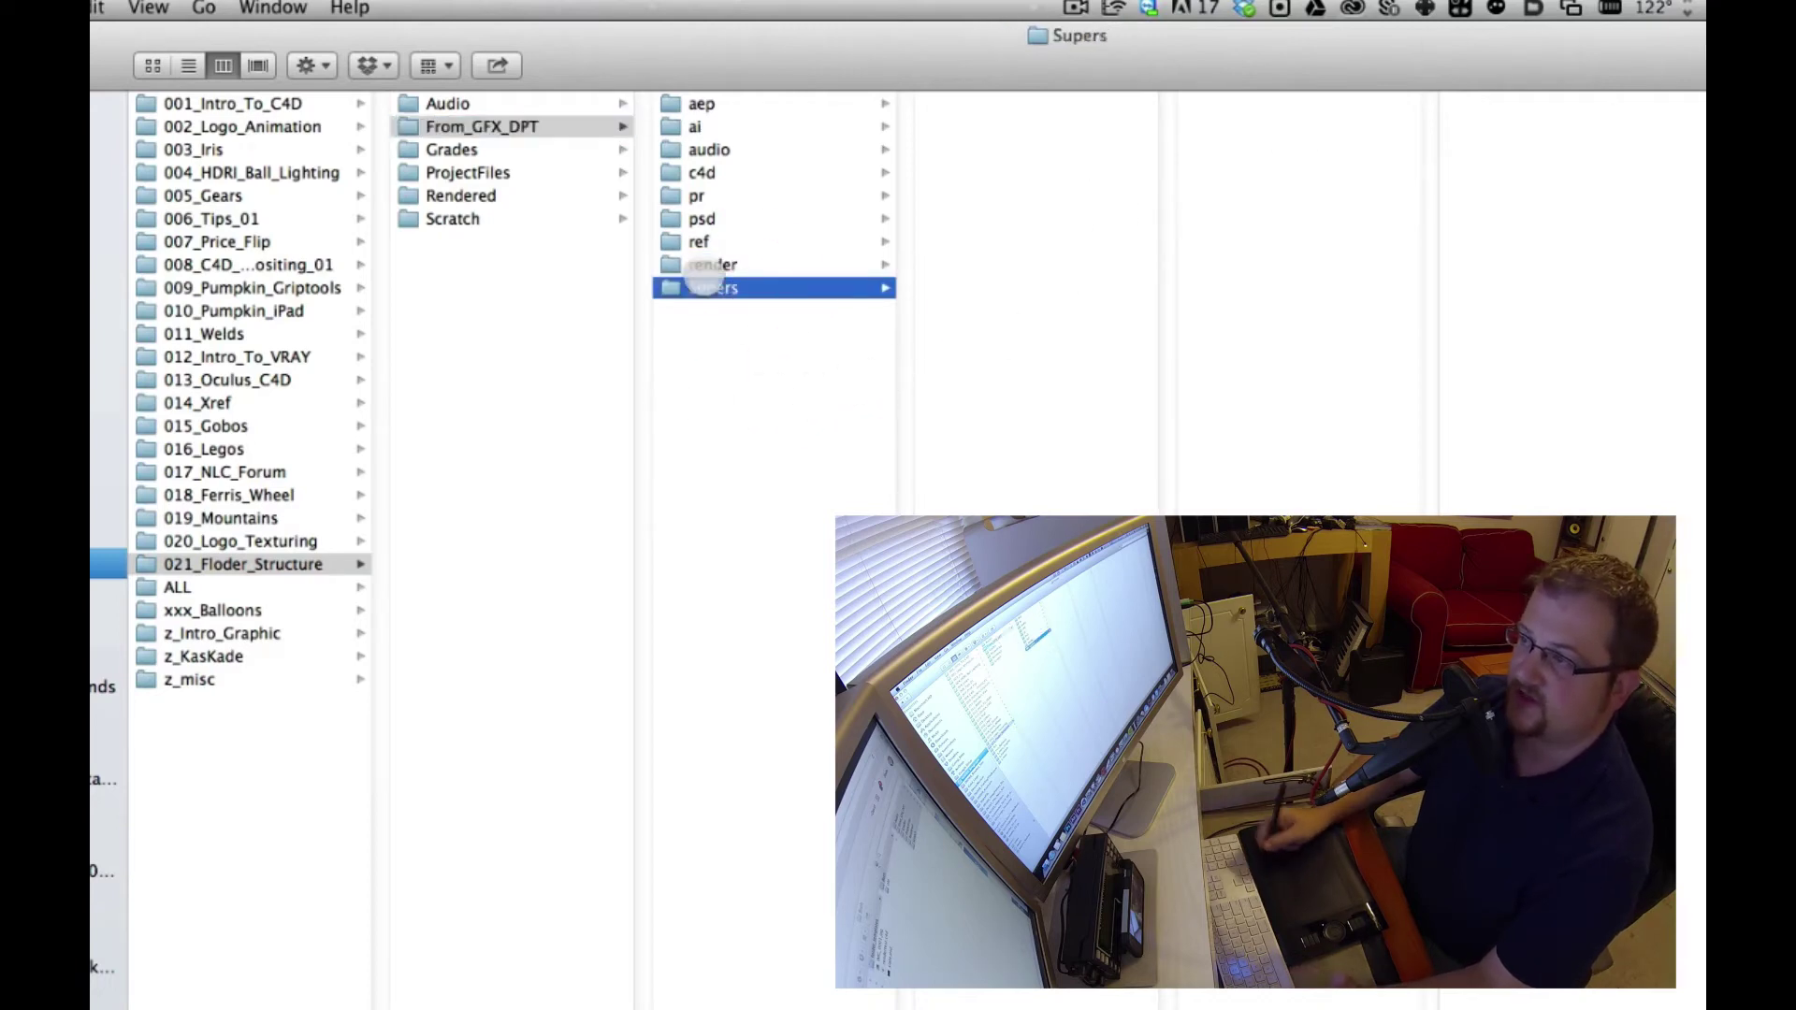
{"action": "left_click", "coordinate": [818, 465]}
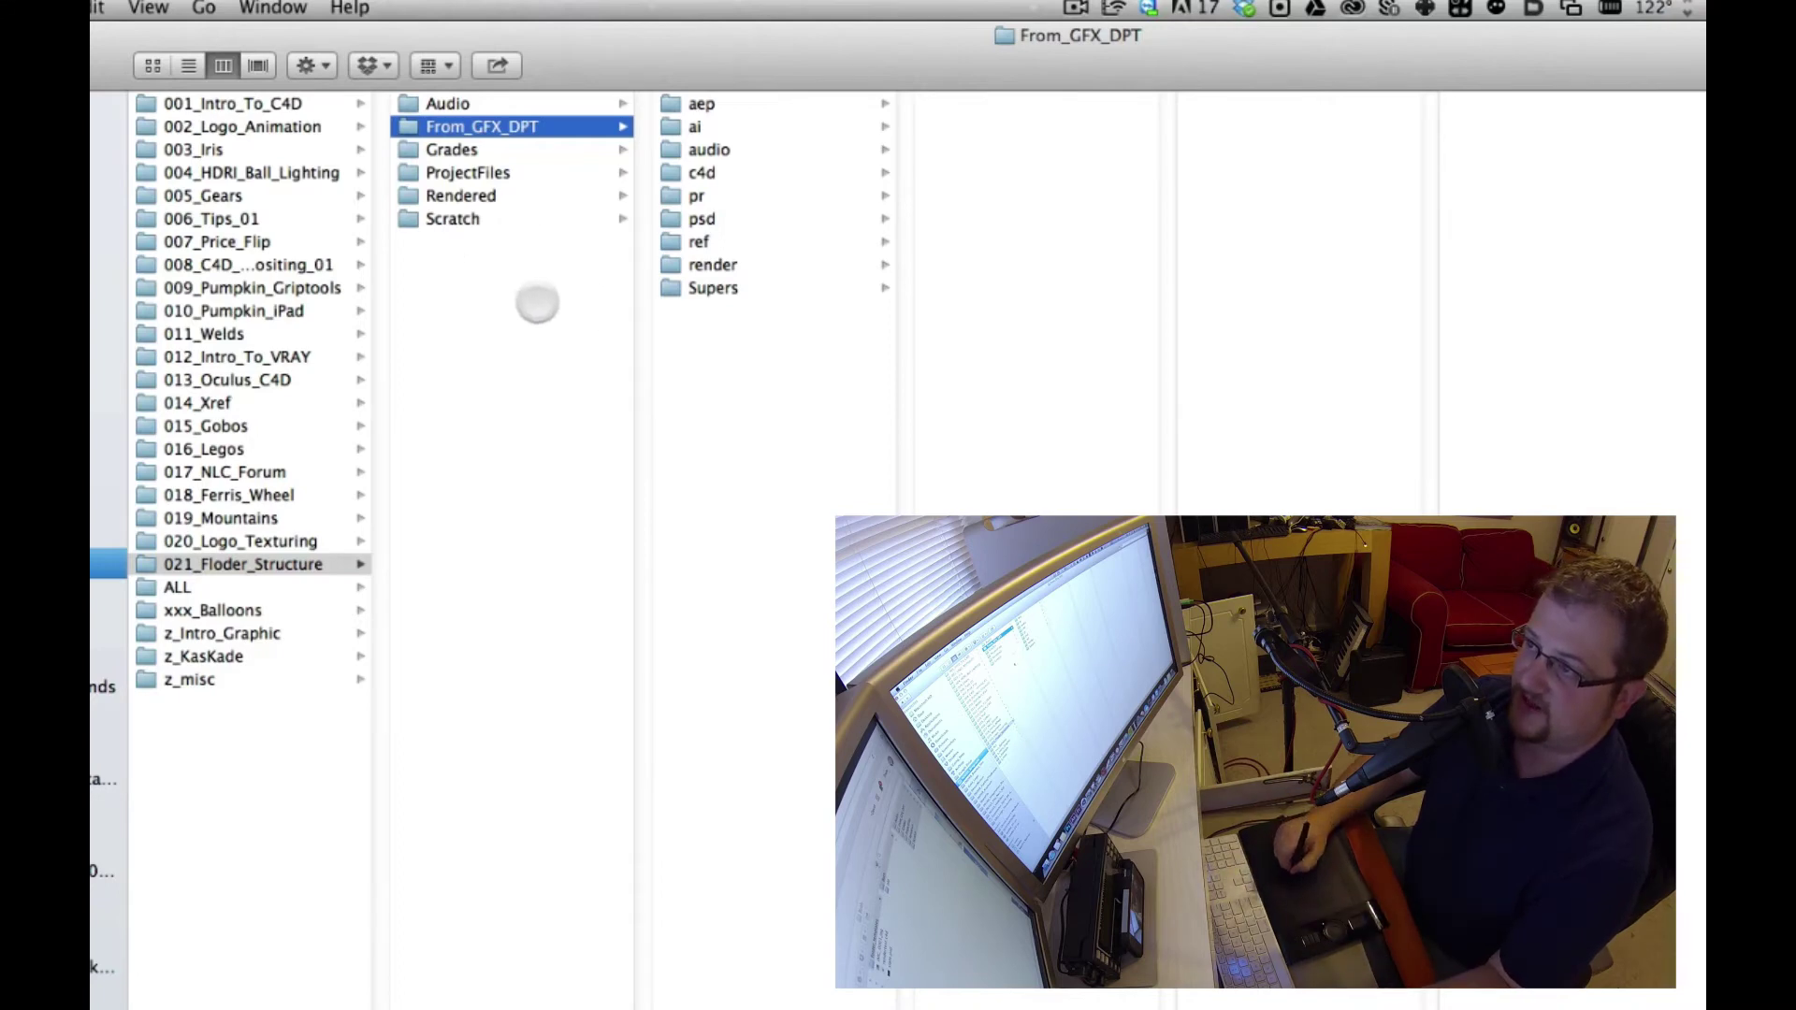
{"action": "left_click", "coordinate": [564, 323]}
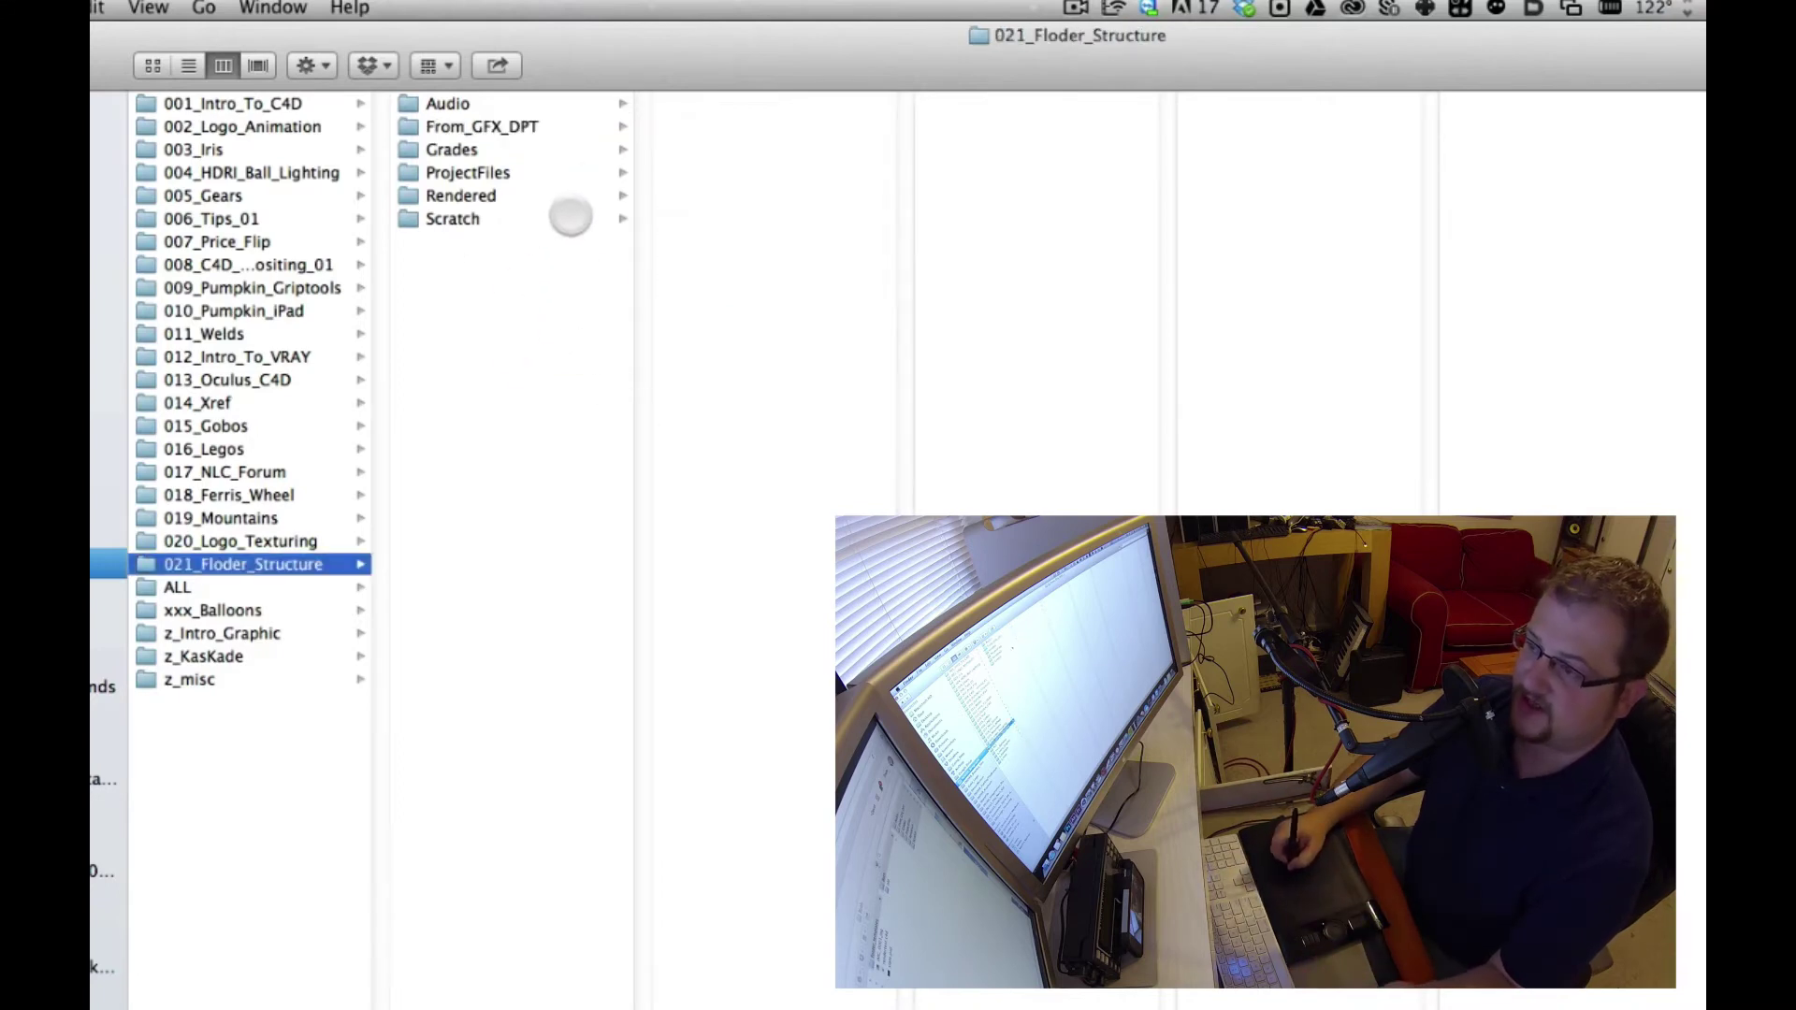
Step: Clear the folder selection and open the empty top-level Audio folder
{"action": "left_click", "coordinate": [513, 122], "text": "shift"}
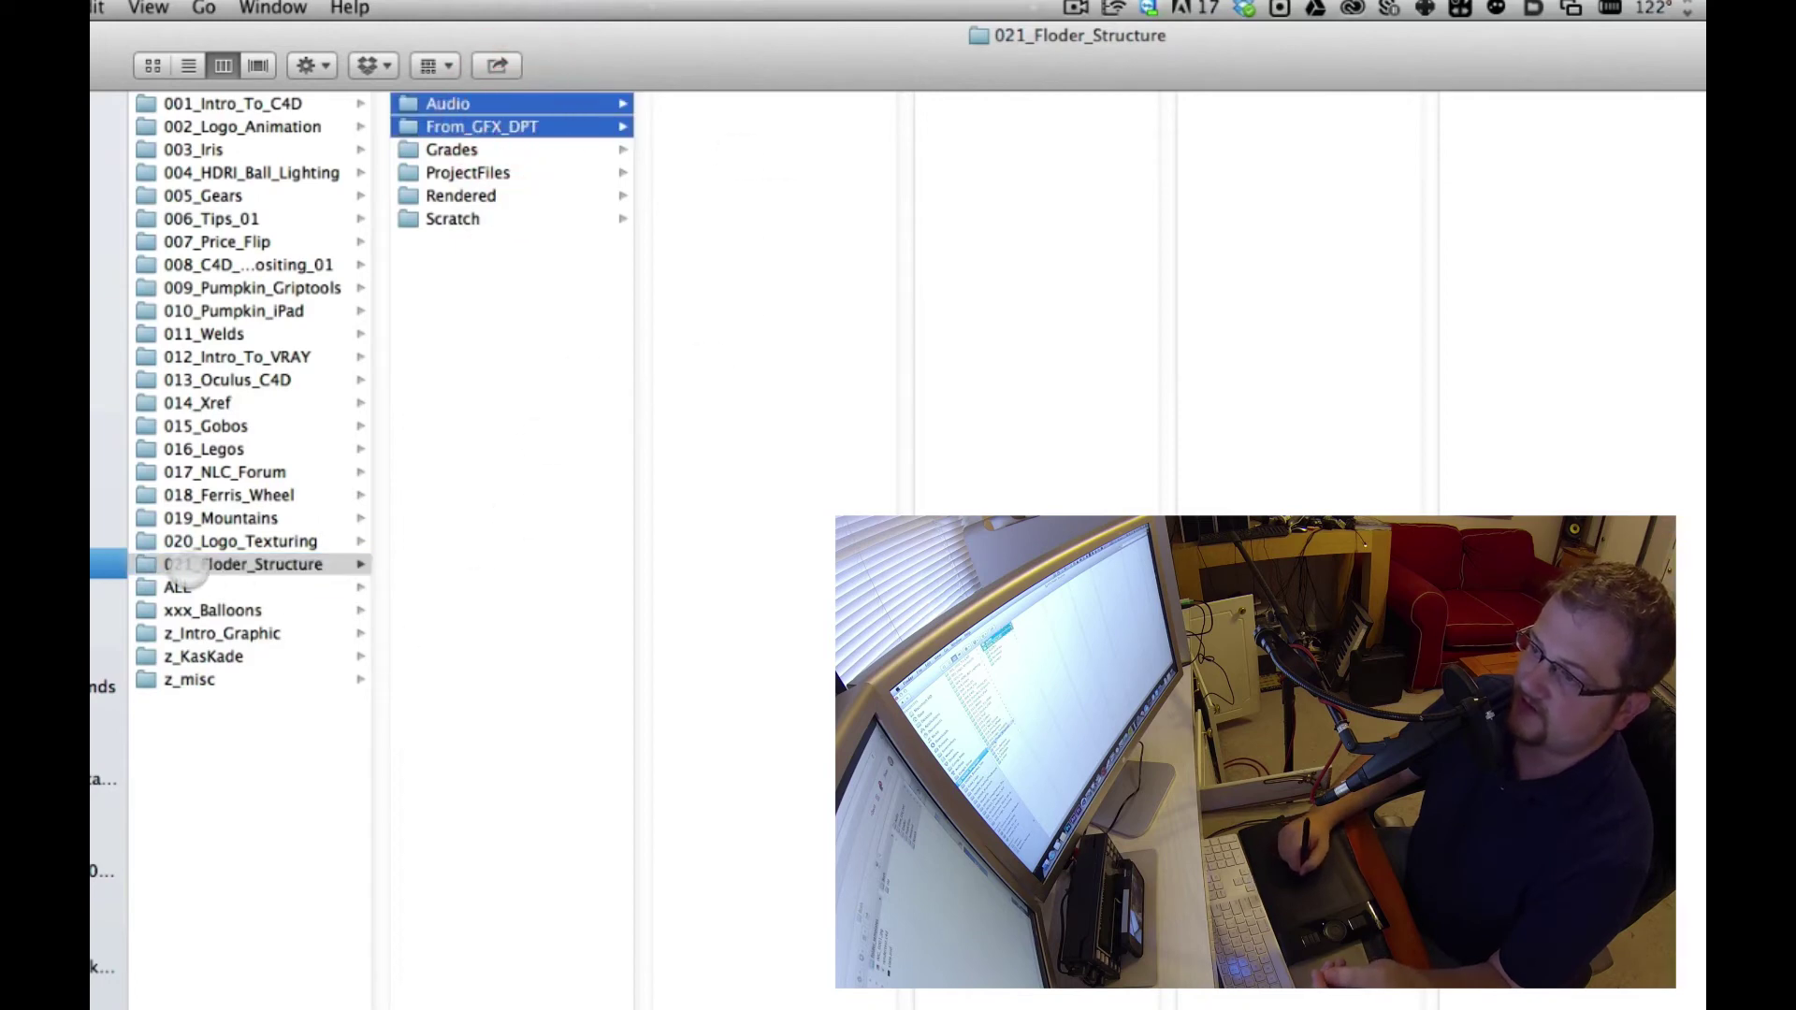
{"action": "left_click", "coordinate": [531, 332]}
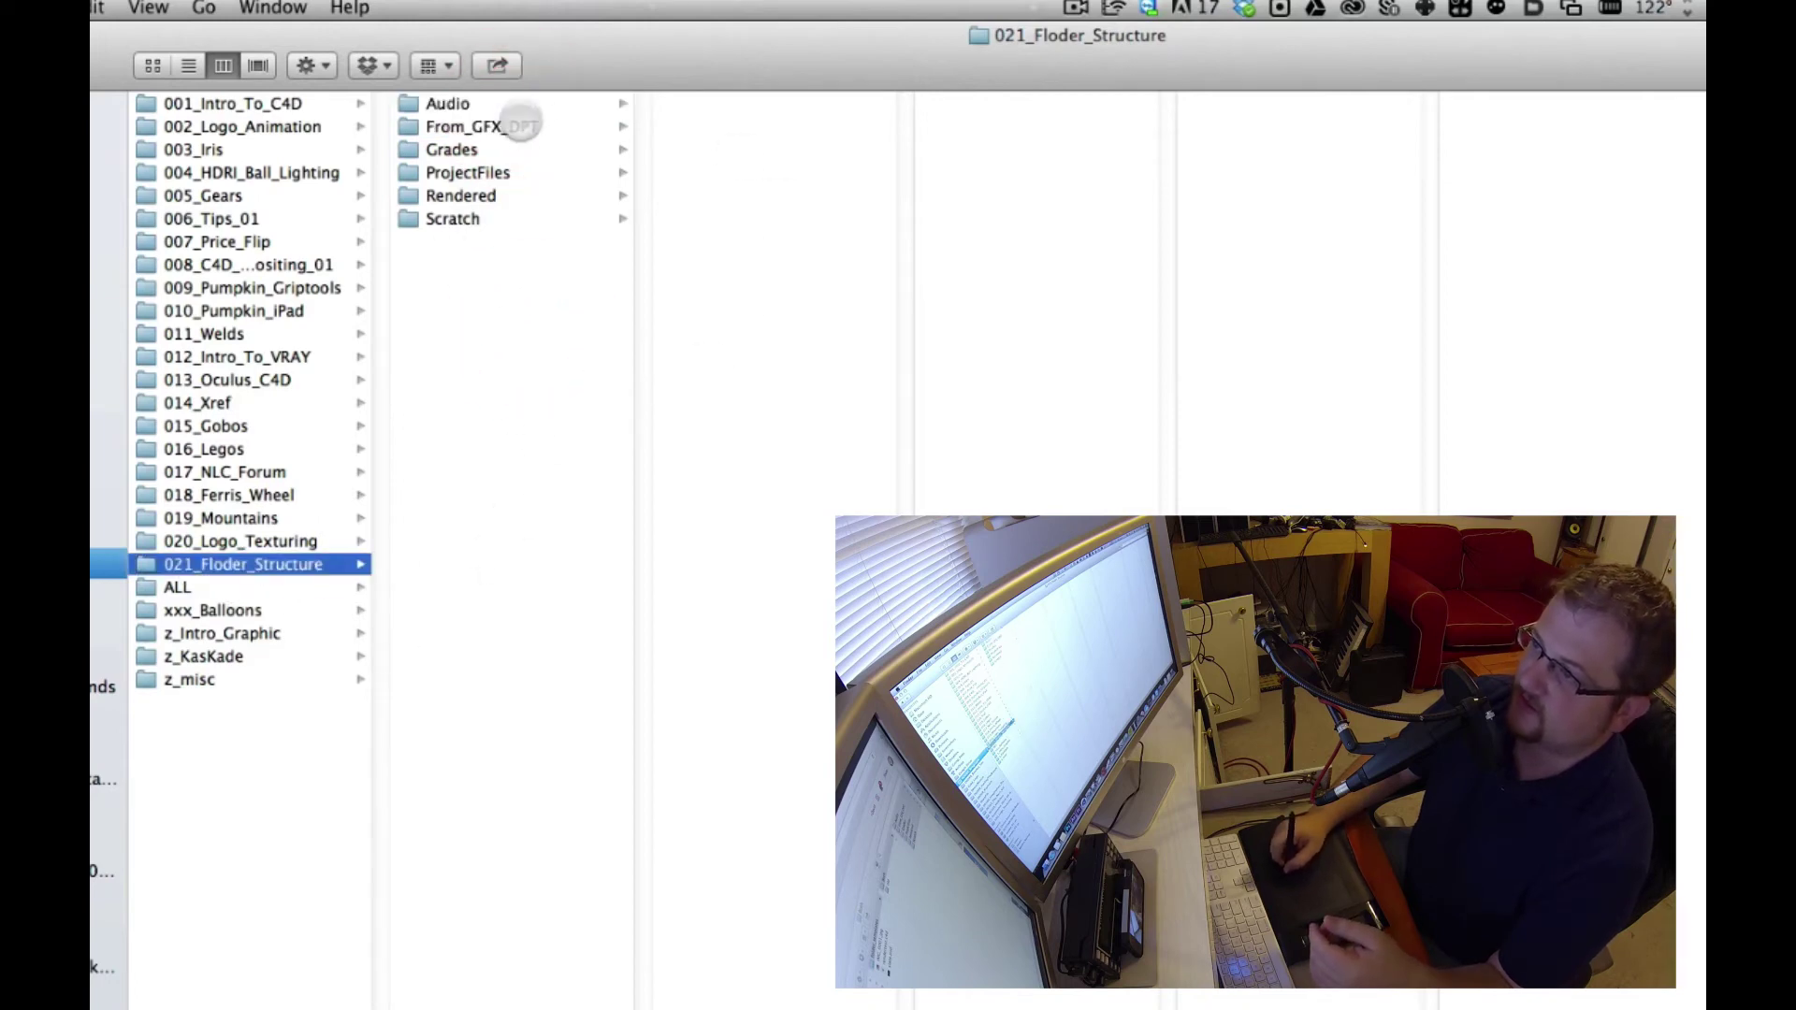
{"action": "left_click", "coordinate": [529, 98]}
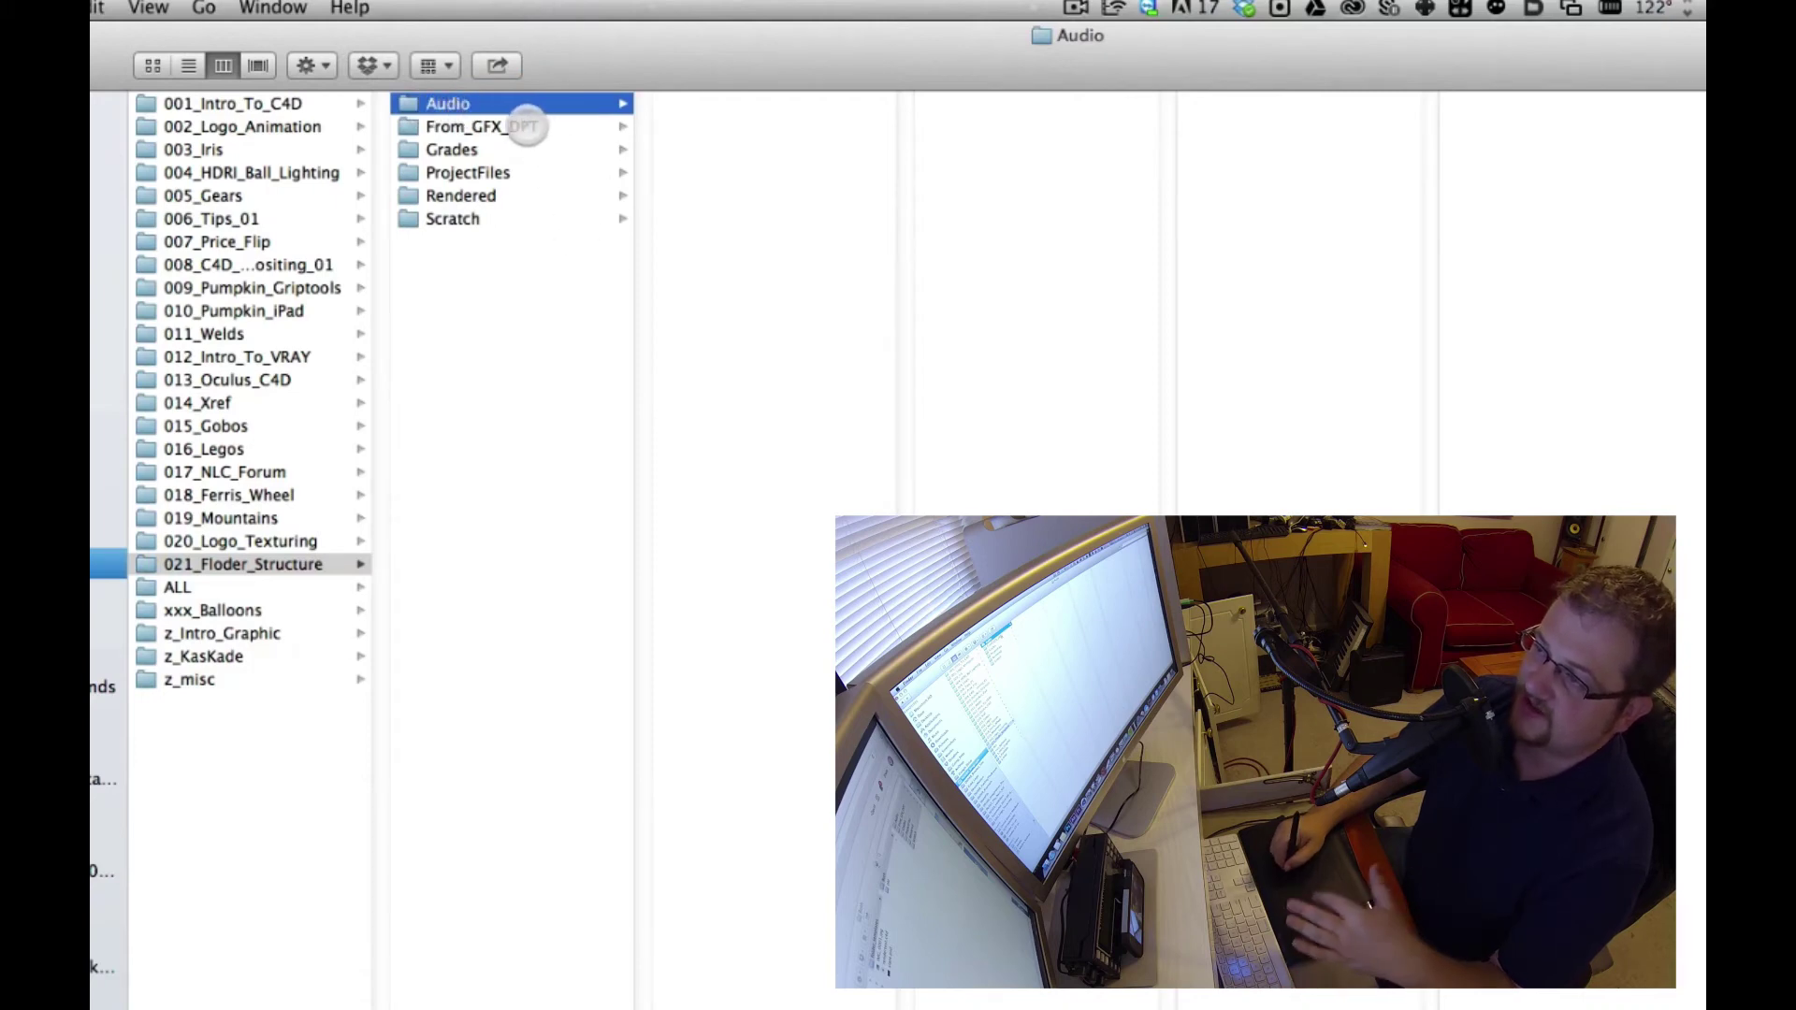
Step: Browse From_GFX_DPT and the empty Grades folder, then show ProjectFiles' AE and PR subfolders
{"action": "left_click", "coordinate": [543, 127]}
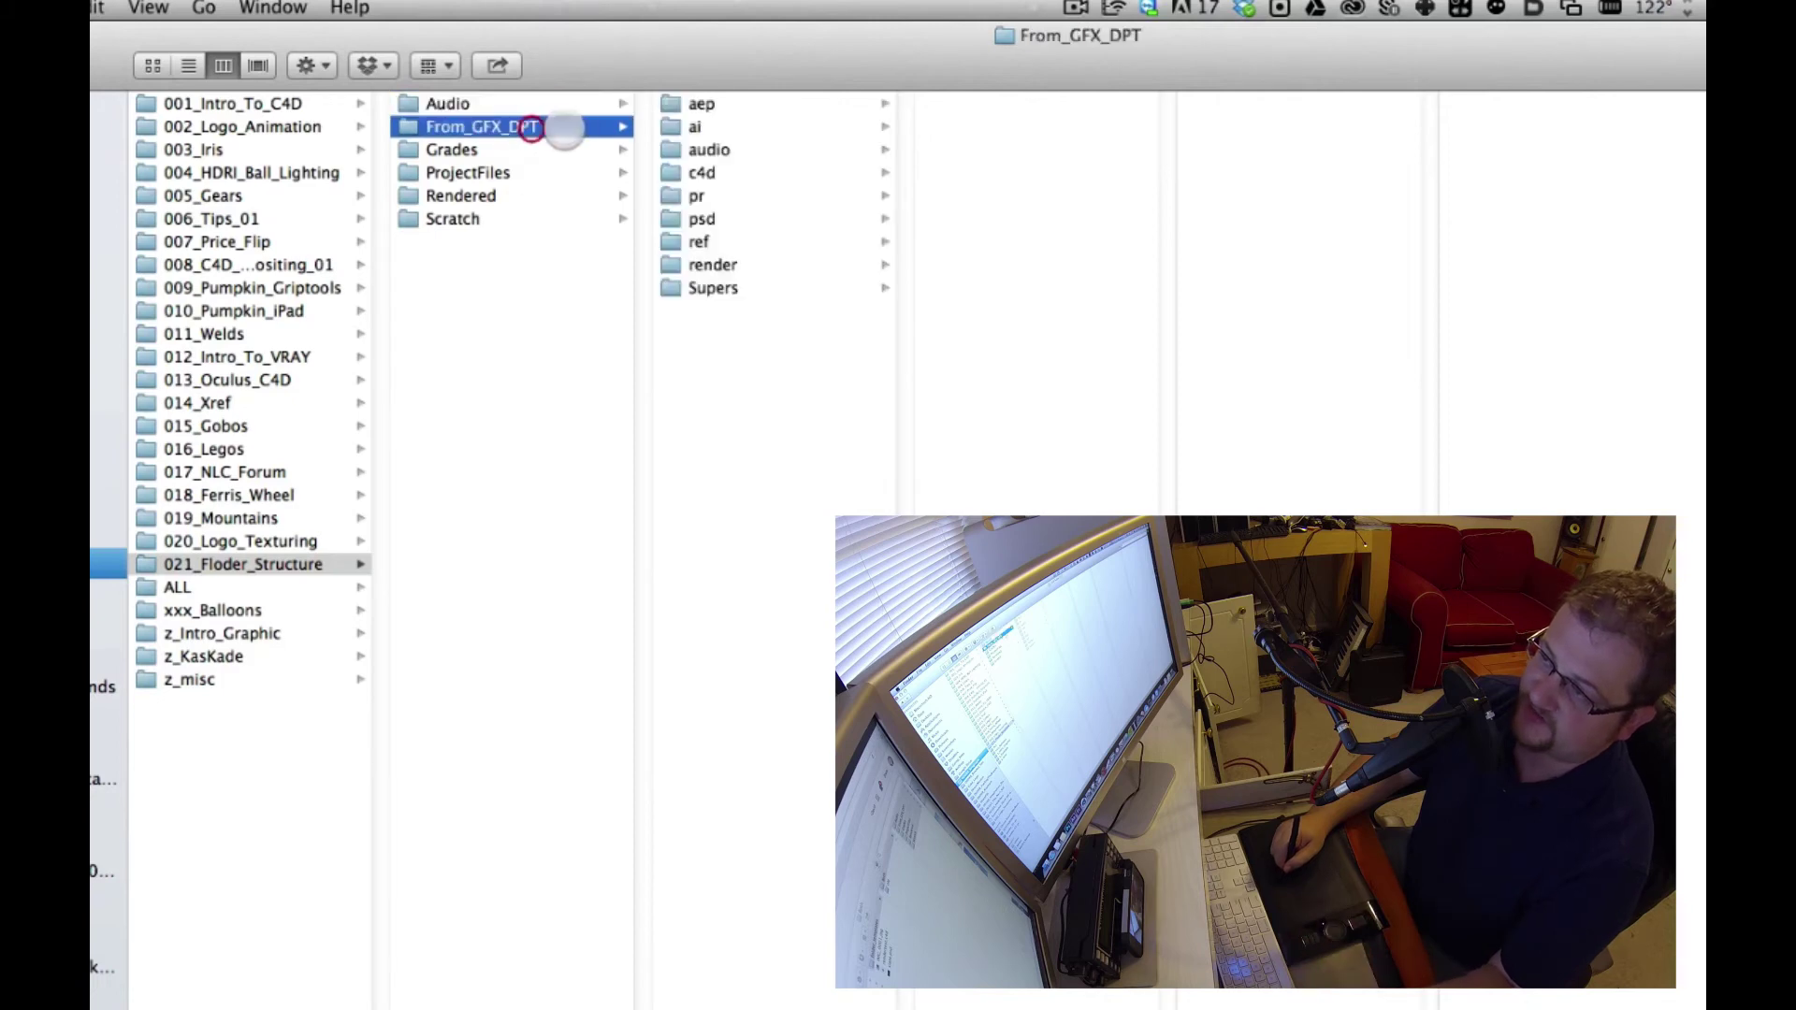
{"action": "left_click", "coordinate": [536, 148]}
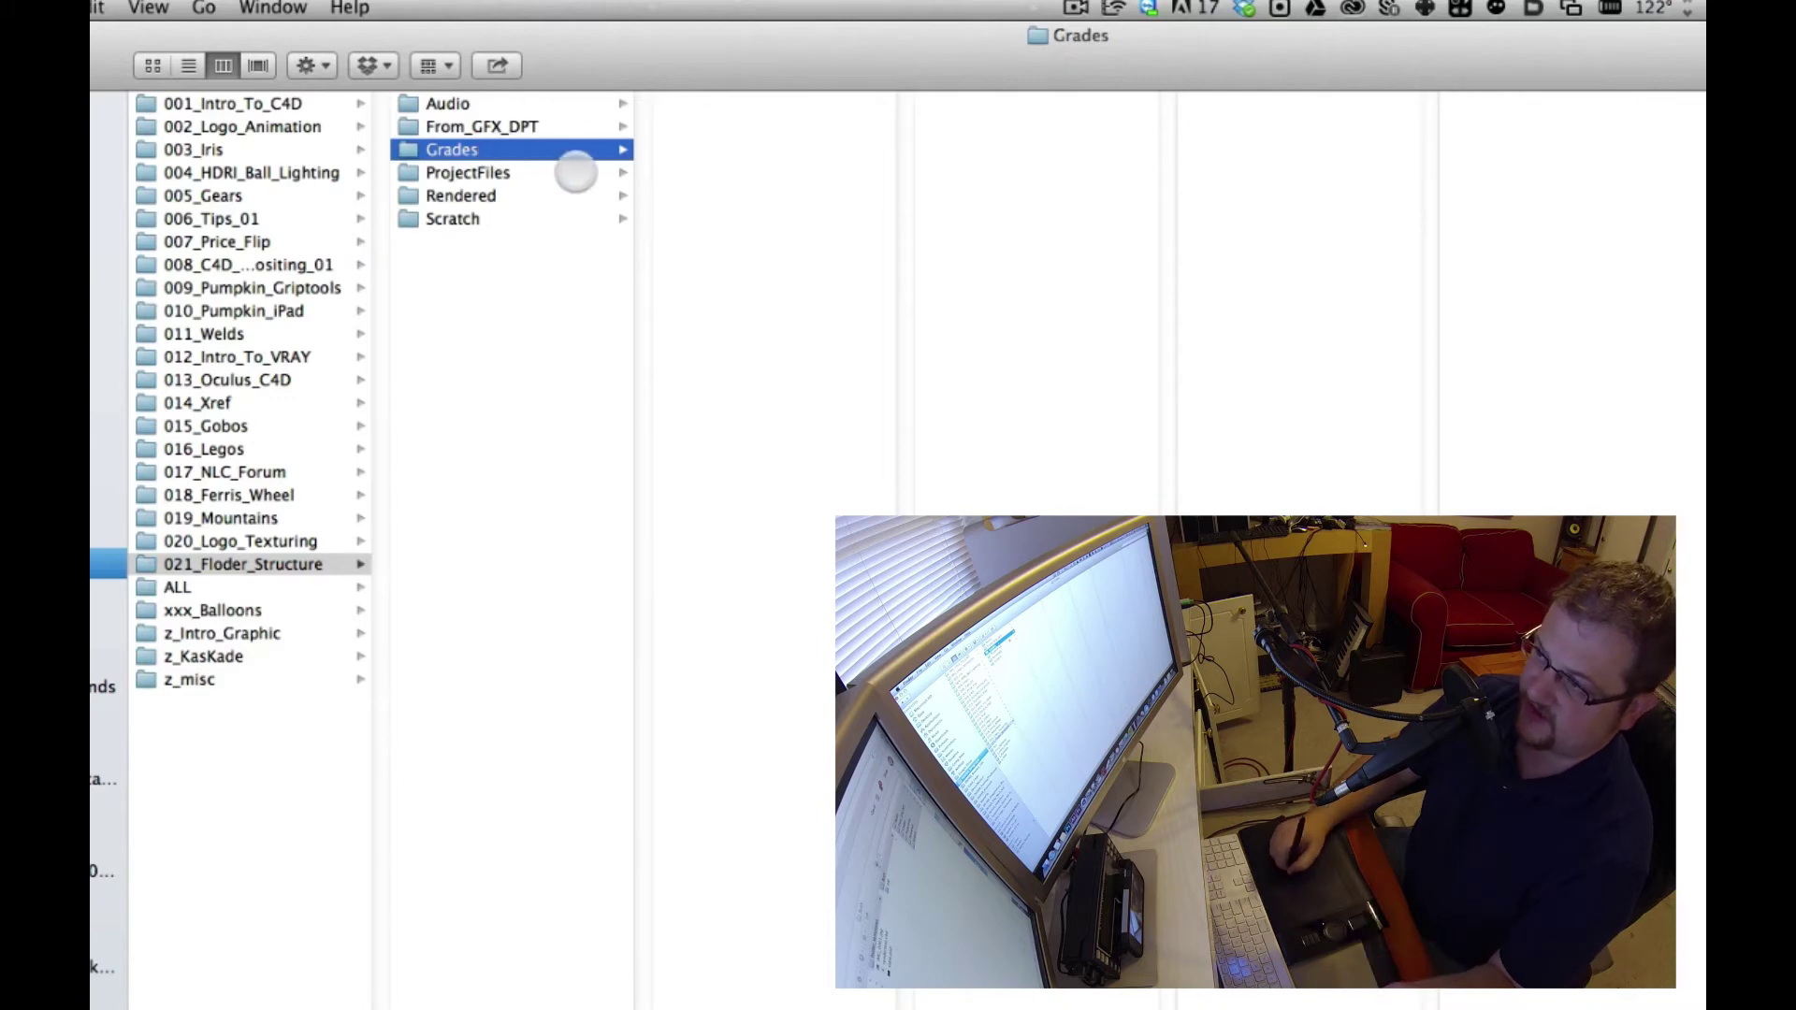
{"action": "left_click", "coordinate": [572, 171]}
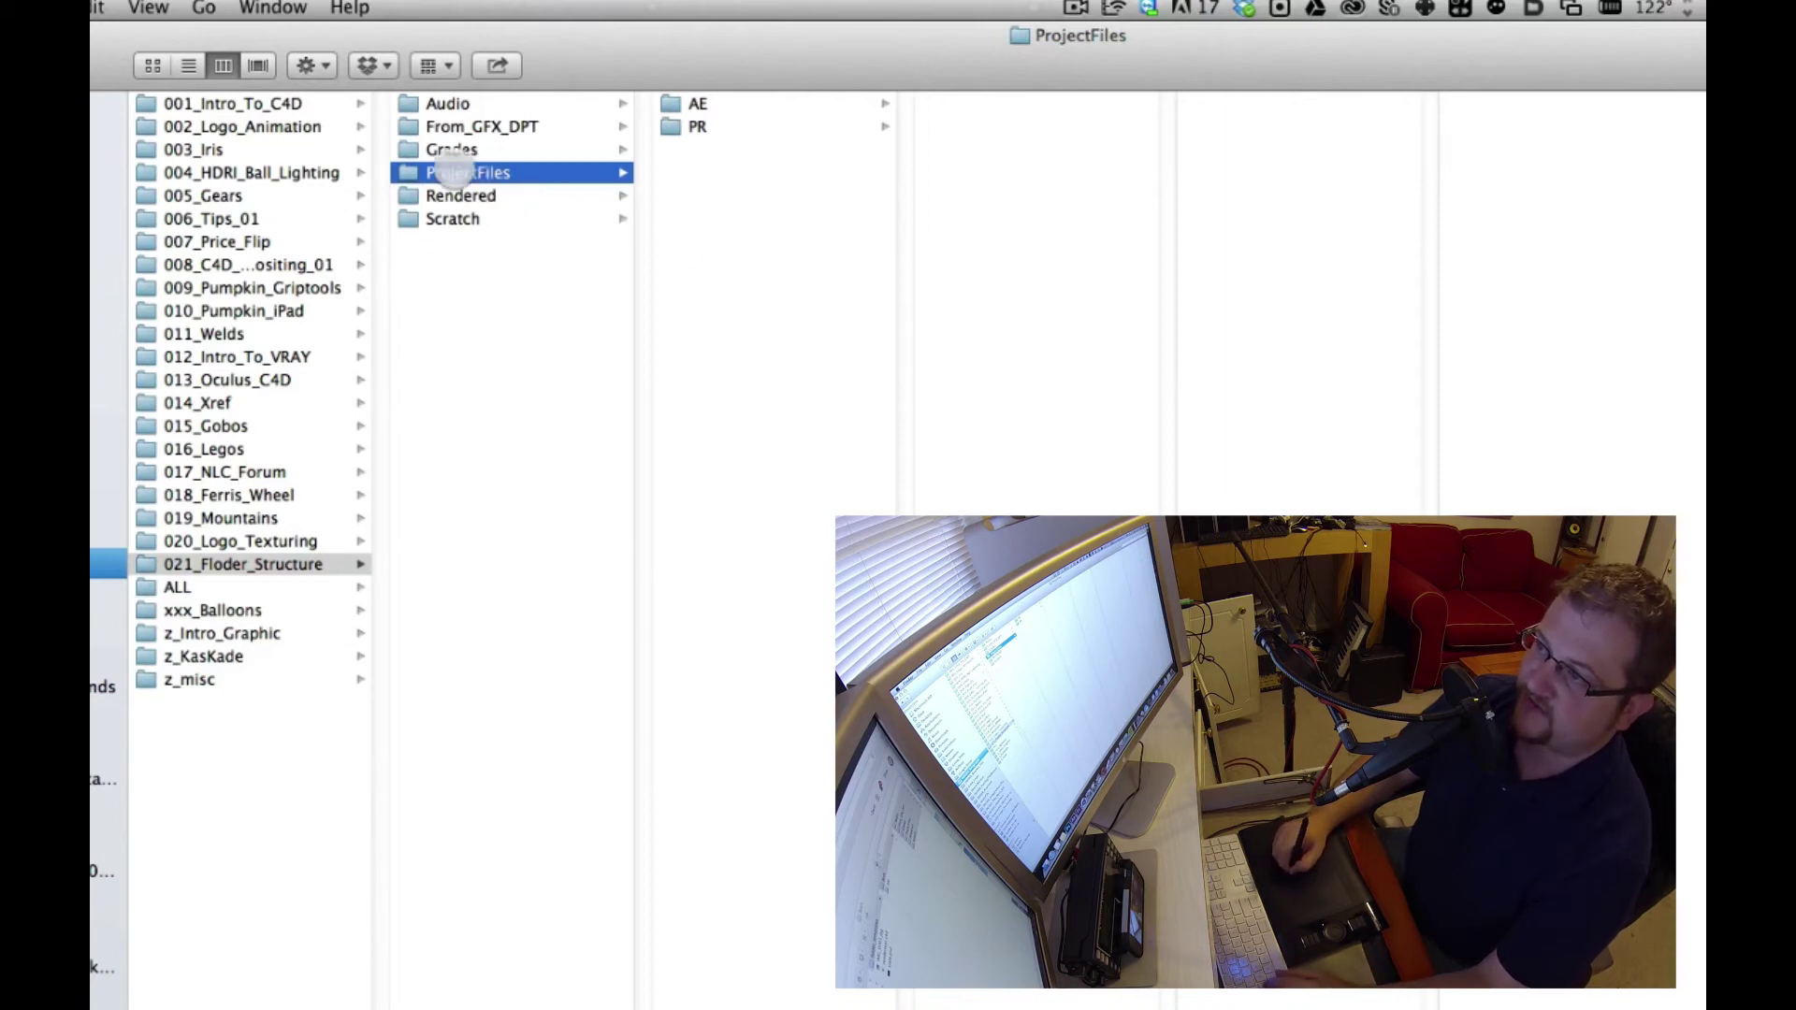
Step: Open NewProject.prproj from the ProjectFiles PR folder in Premiere Pro
{"action": "left_click", "coordinate": [810, 244]}
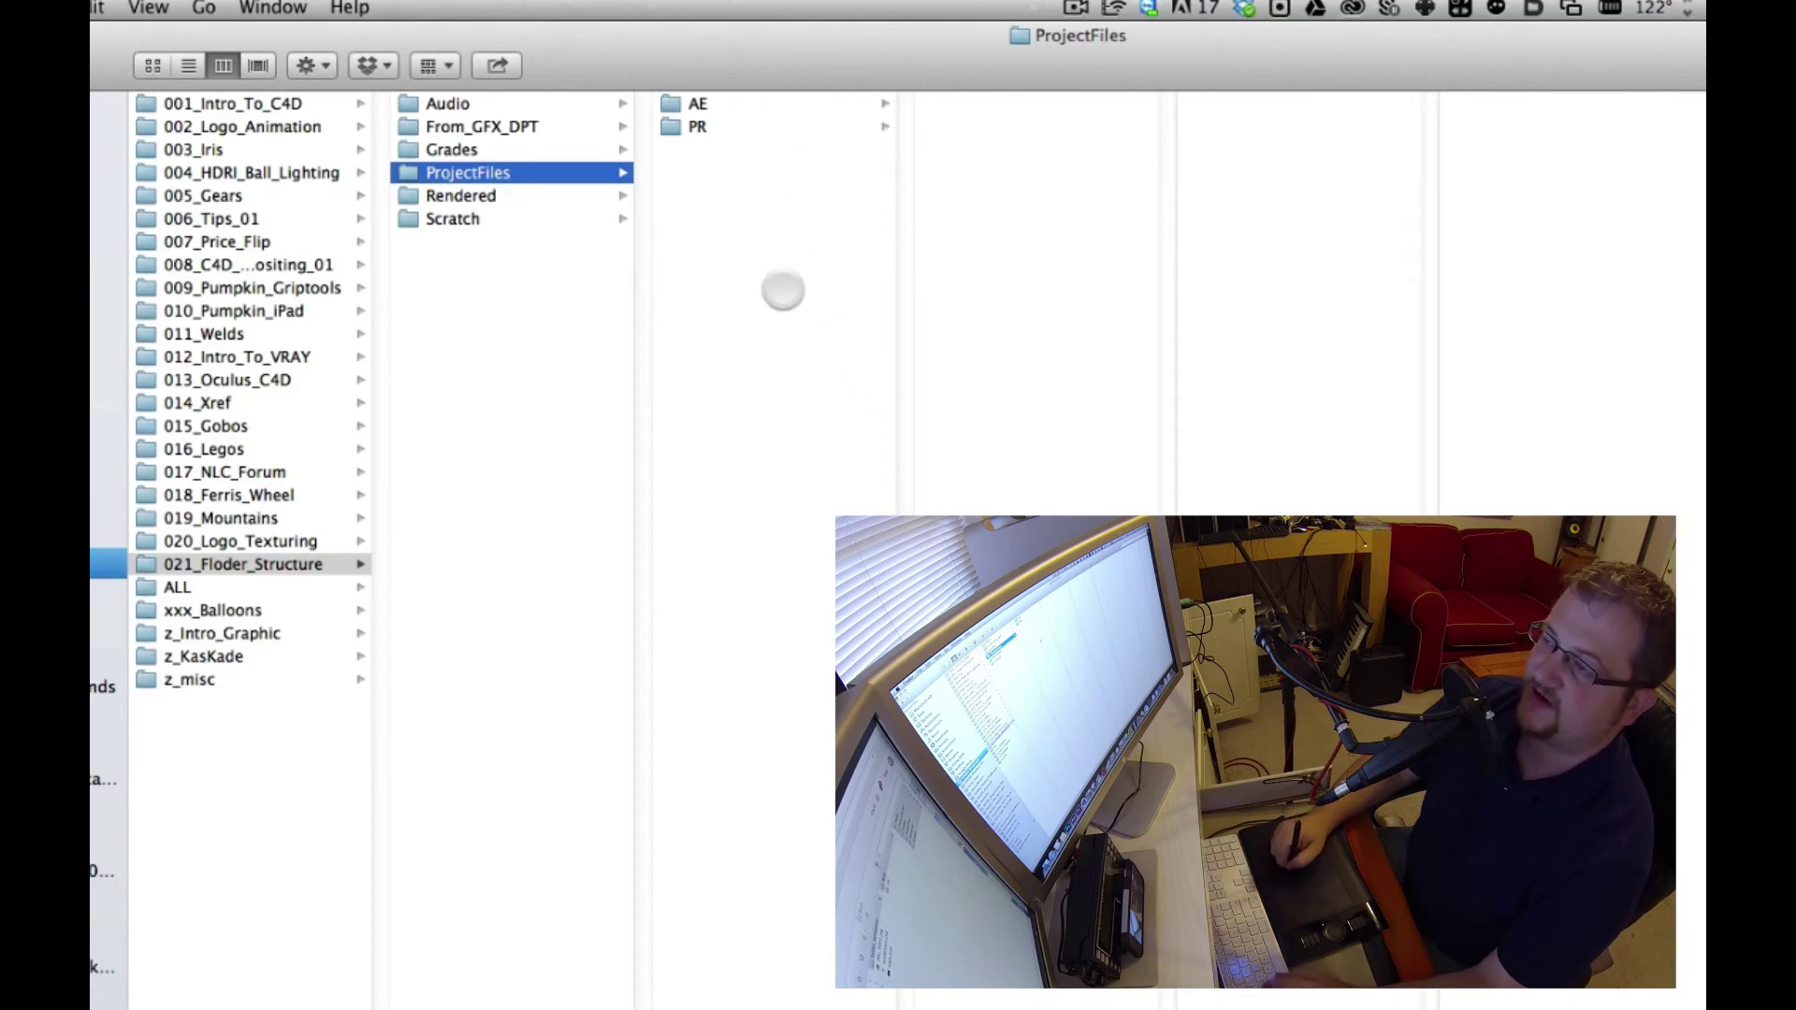
{"action": "left_click", "coordinate": [793, 295]}
{"action": "left_click", "coordinate": [715, 128]}
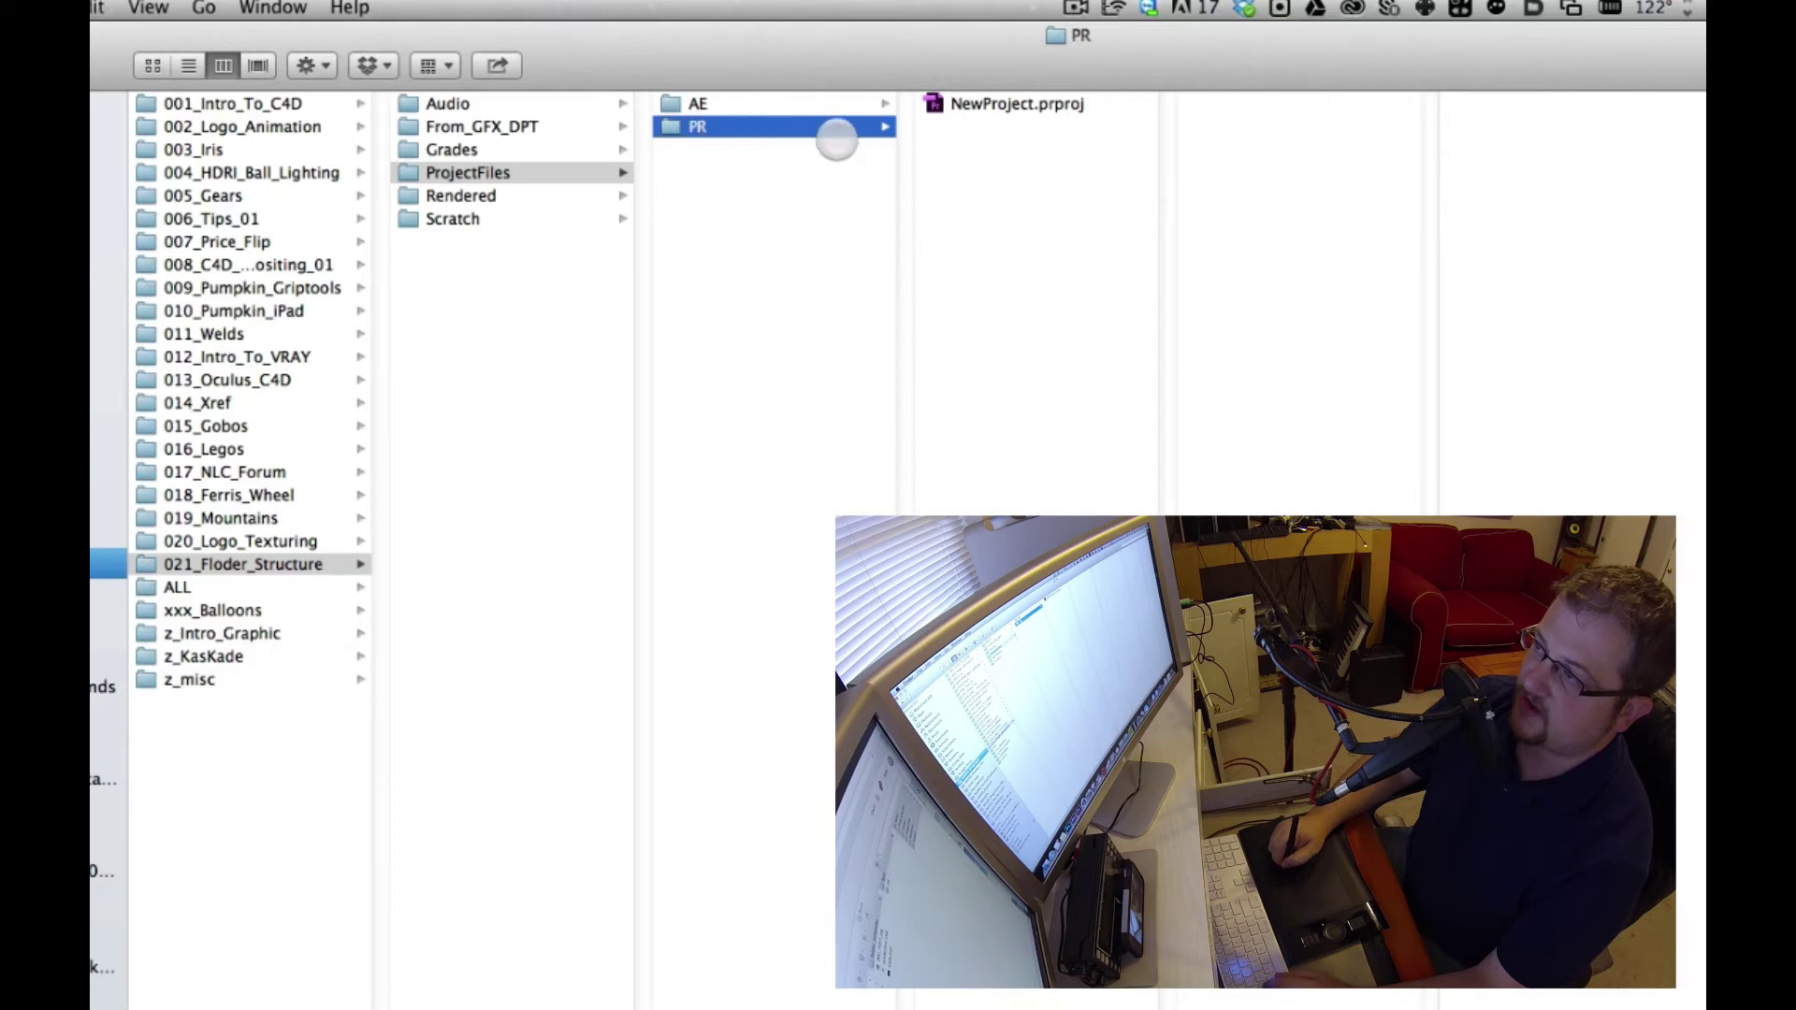
{"action": "left_click", "coordinate": [1052, 227]}
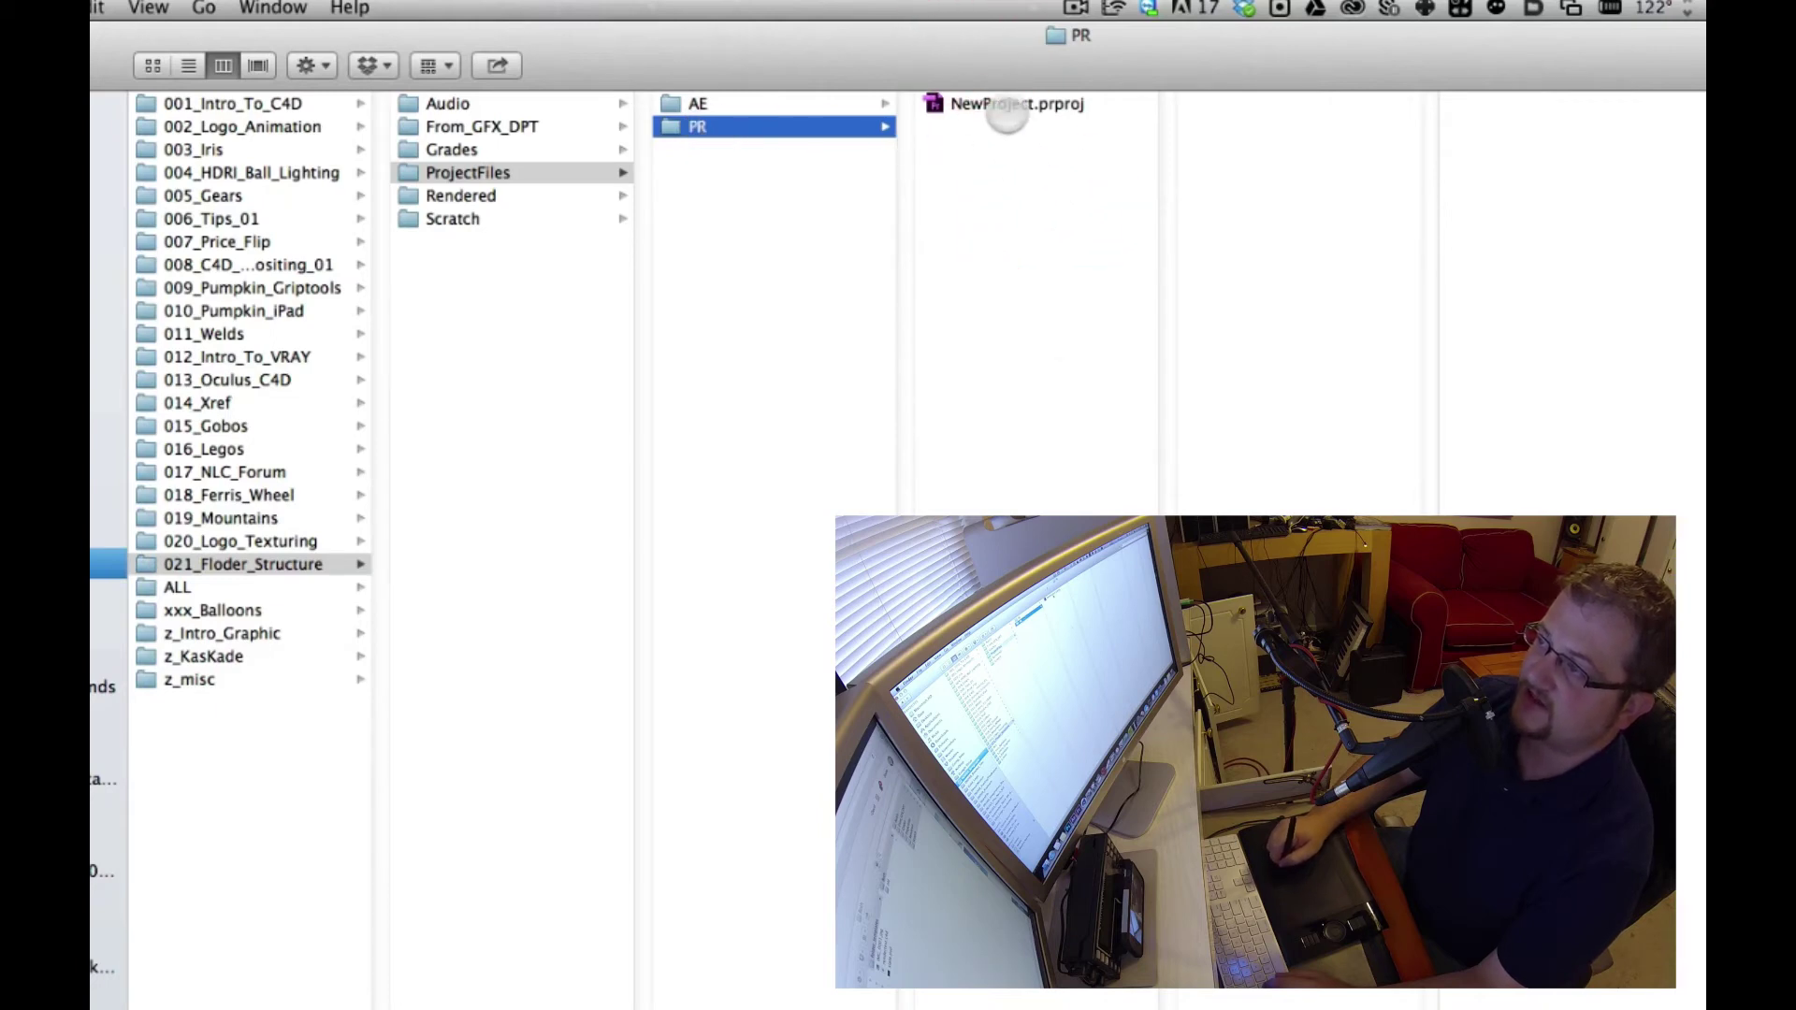
{"action": "double_click", "coordinate": [1011, 104]}
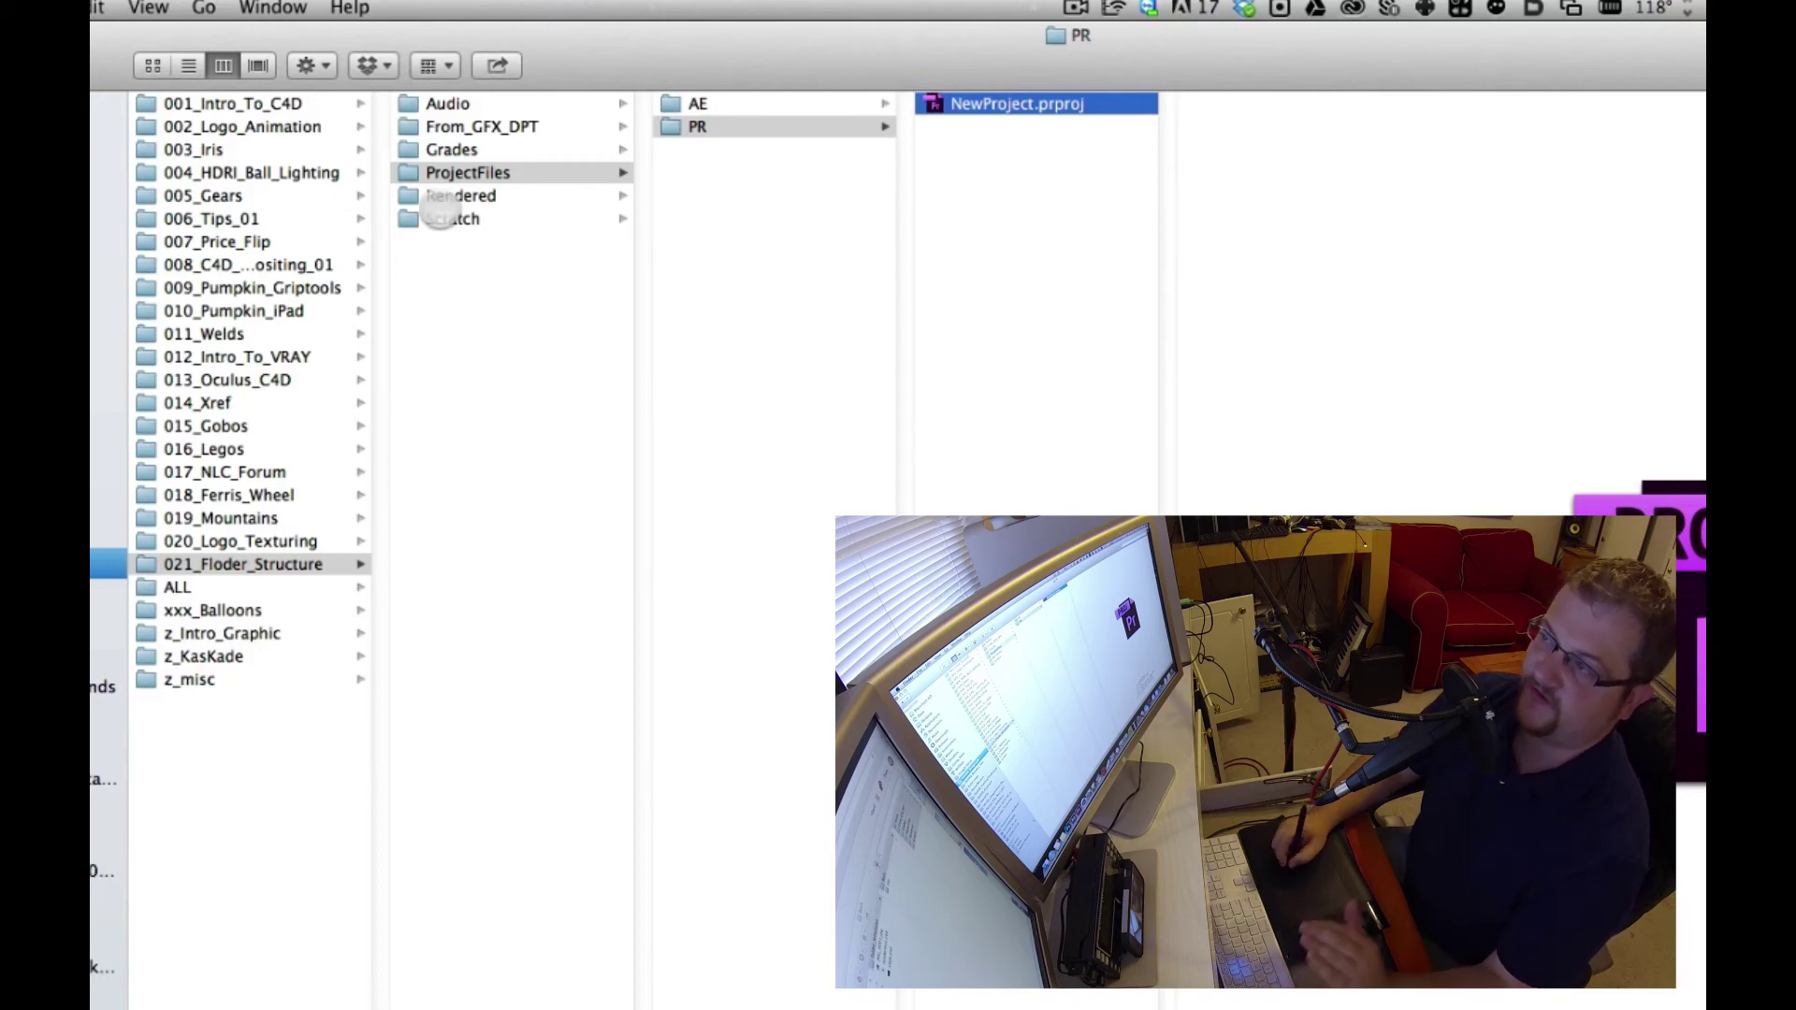
Step: List Rendered's Approvals, CG_Elements, Finish and FromEdit_Raw, checking Approvals, CG_Elements and Finish
{"action": "left_click", "coordinate": [528, 194]}
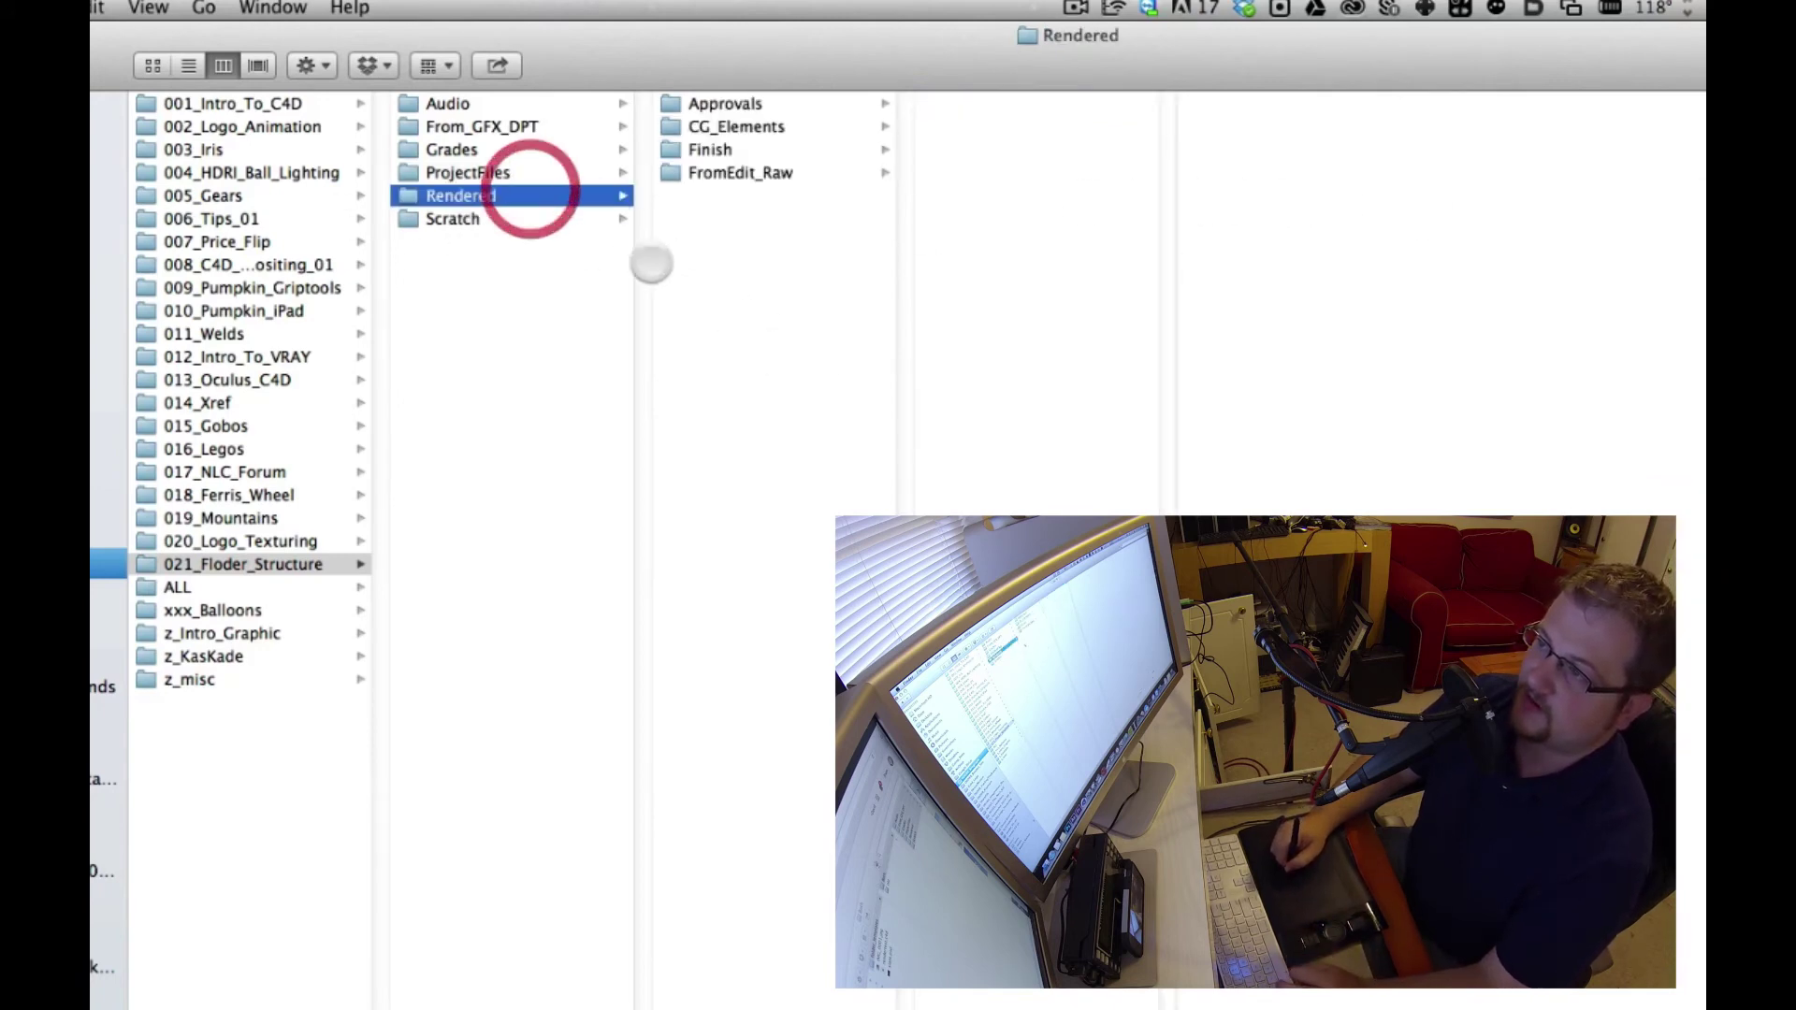
{"action": "left_click", "coordinate": [802, 320]}
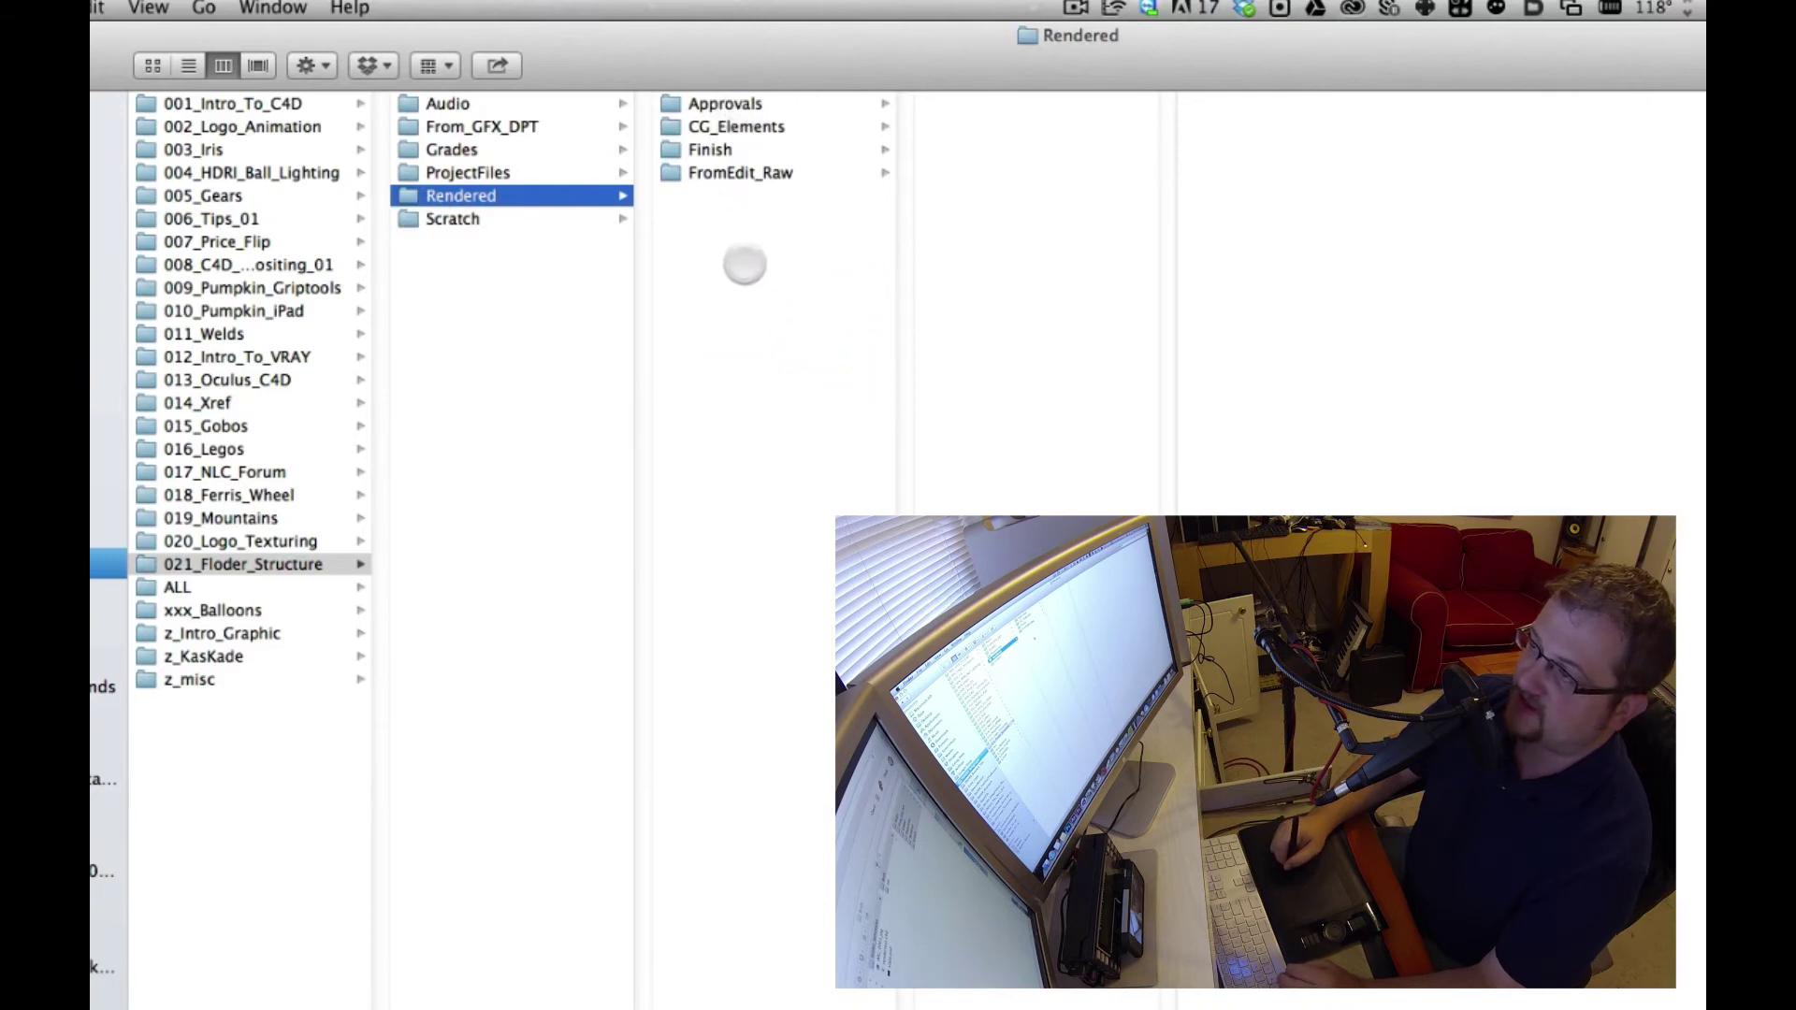
{"action": "left_click", "coordinate": [710, 101]}
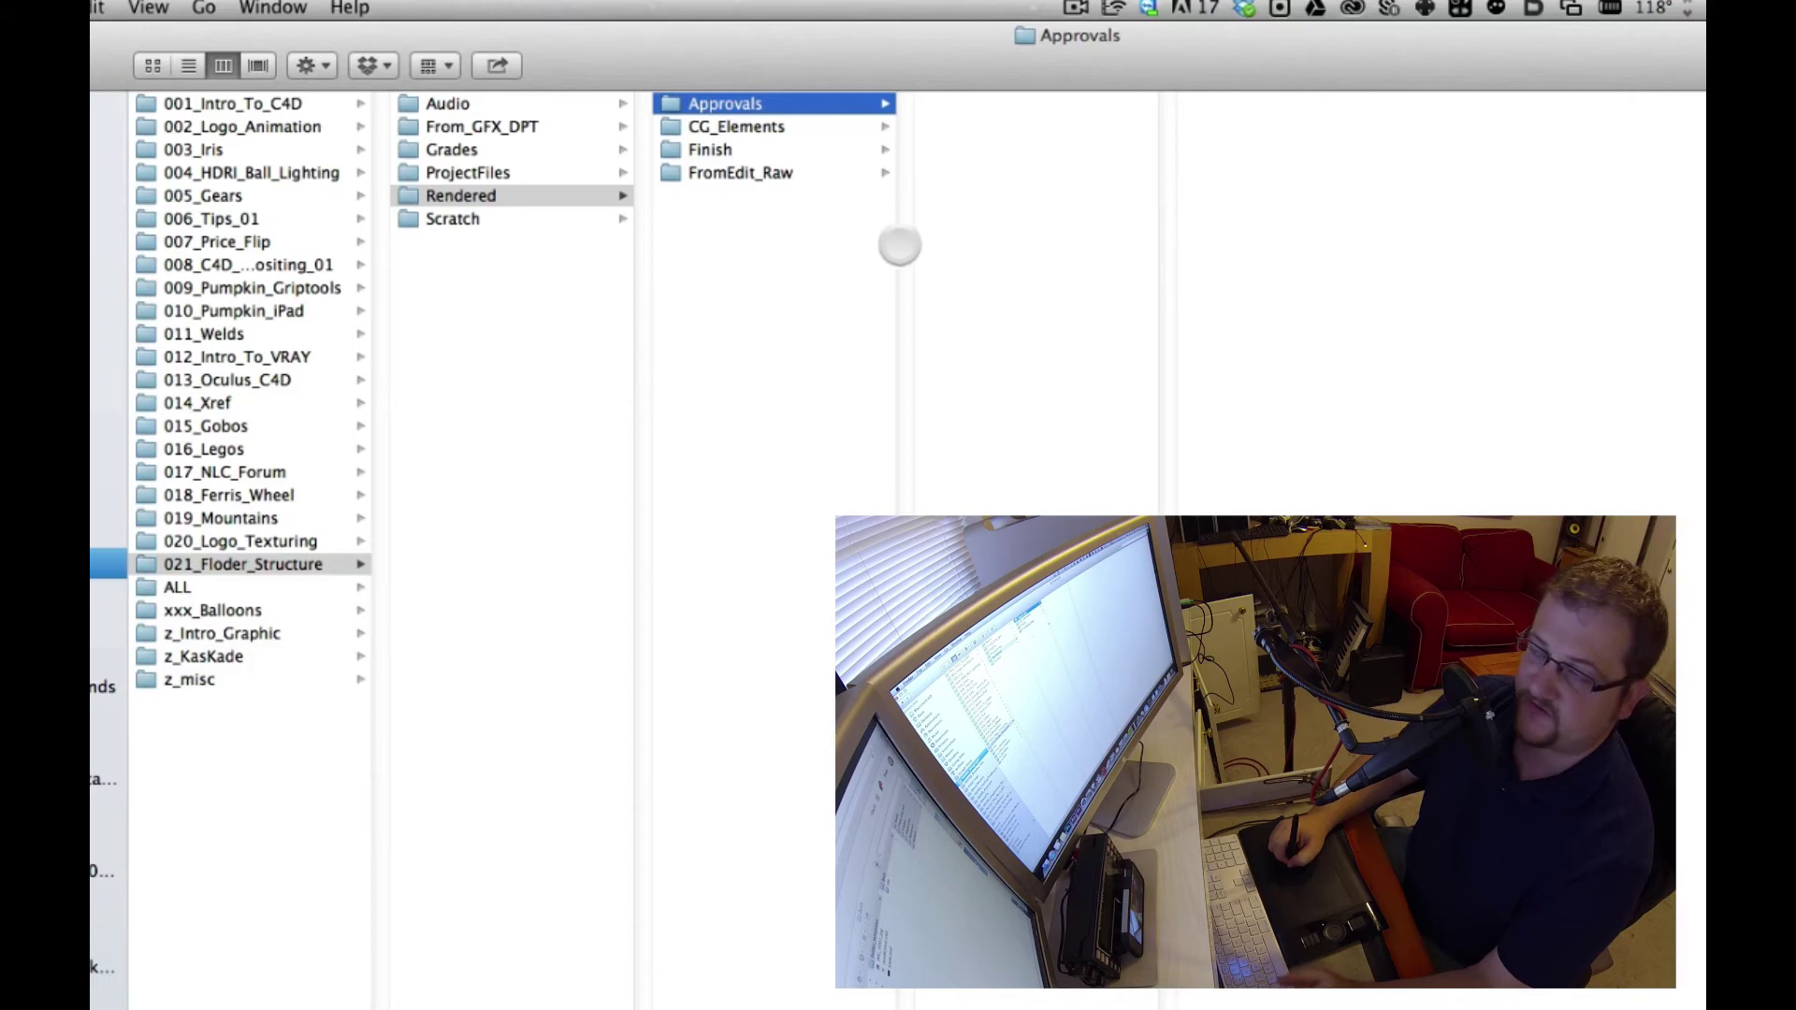
{"action": "left_click", "coordinate": [754, 129]}
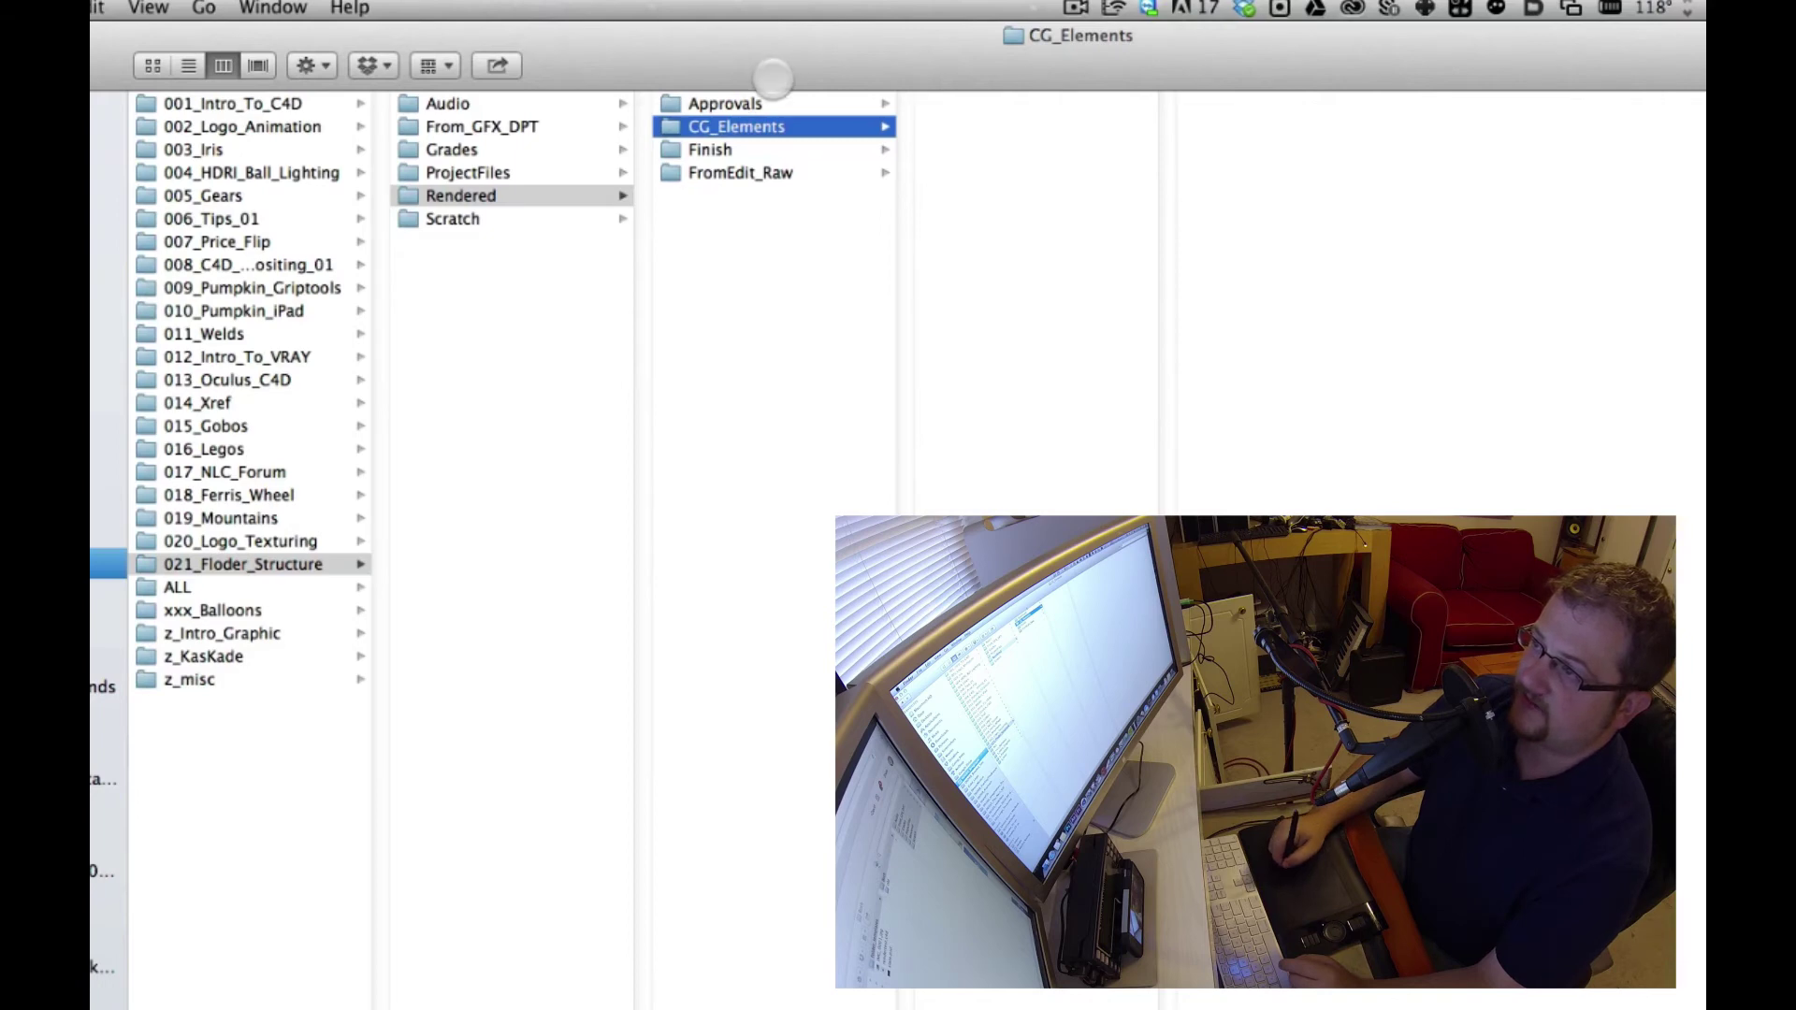
{"action": "left_click_drag", "start_coordinate": [764, 53], "coordinate": [773, 52]}
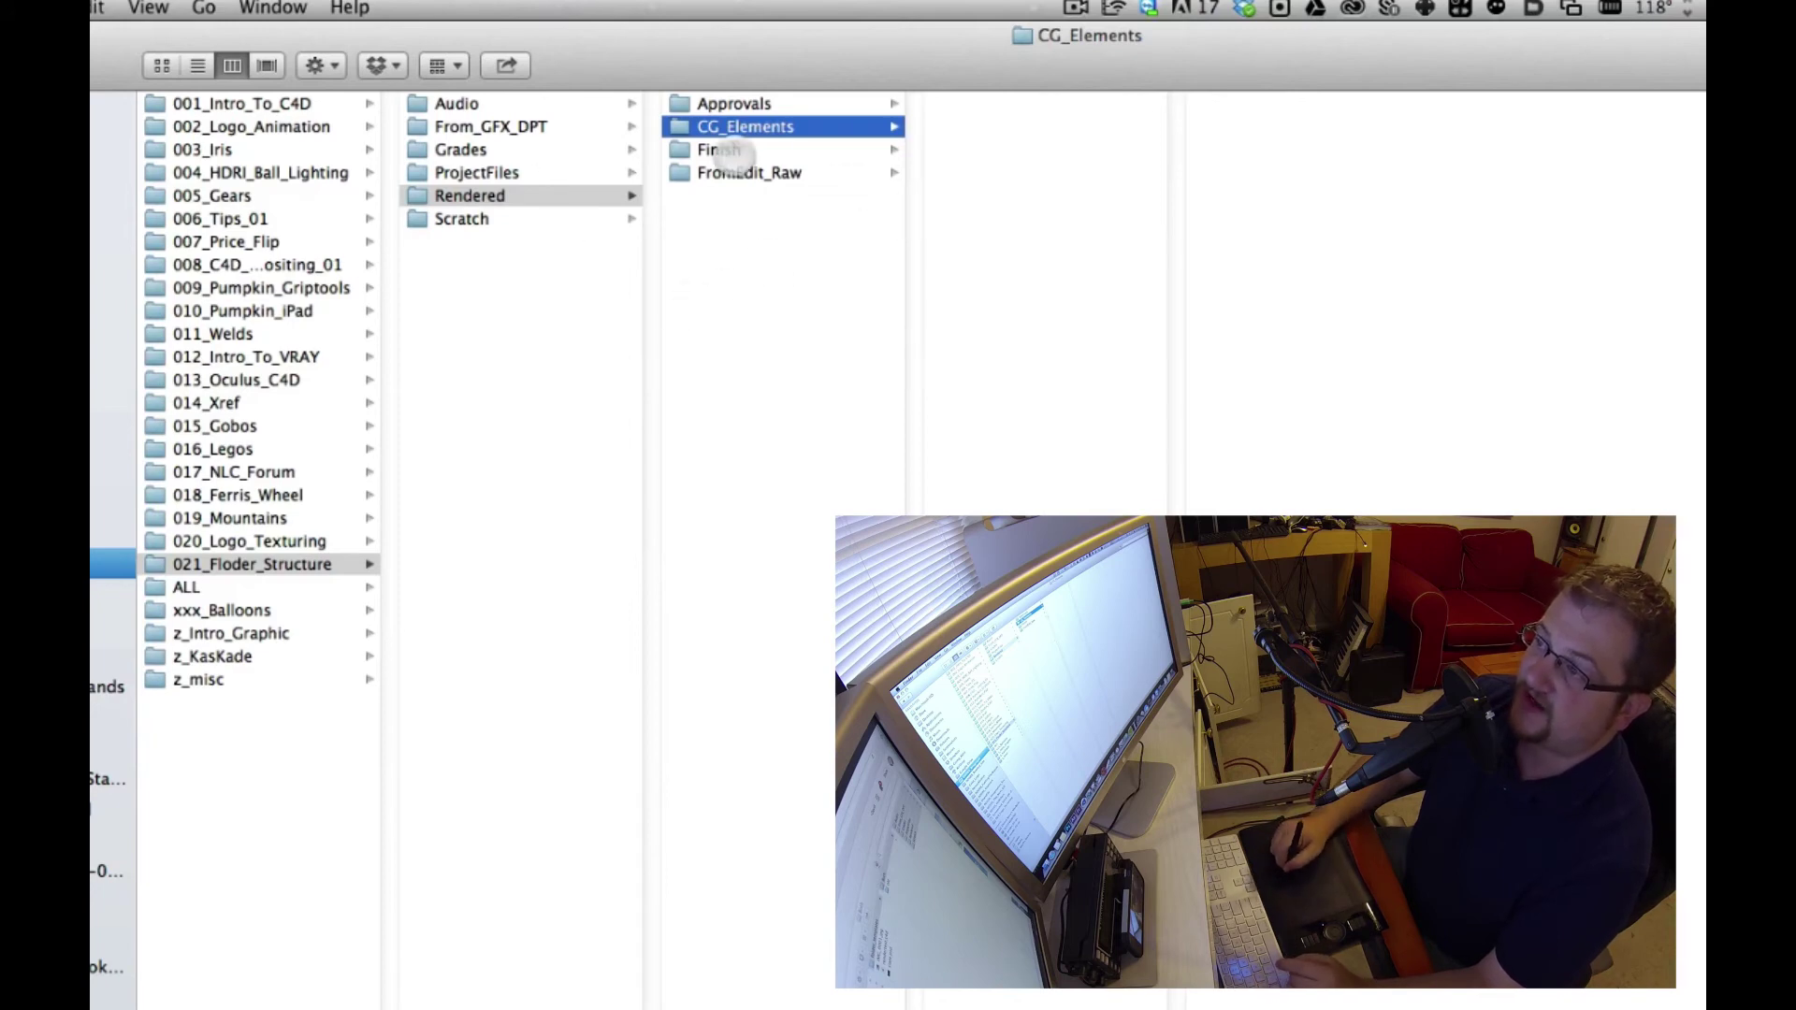
{"action": "left_click_drag", "start_coordinate": [833, 58], "coordinate": [836, 58]}
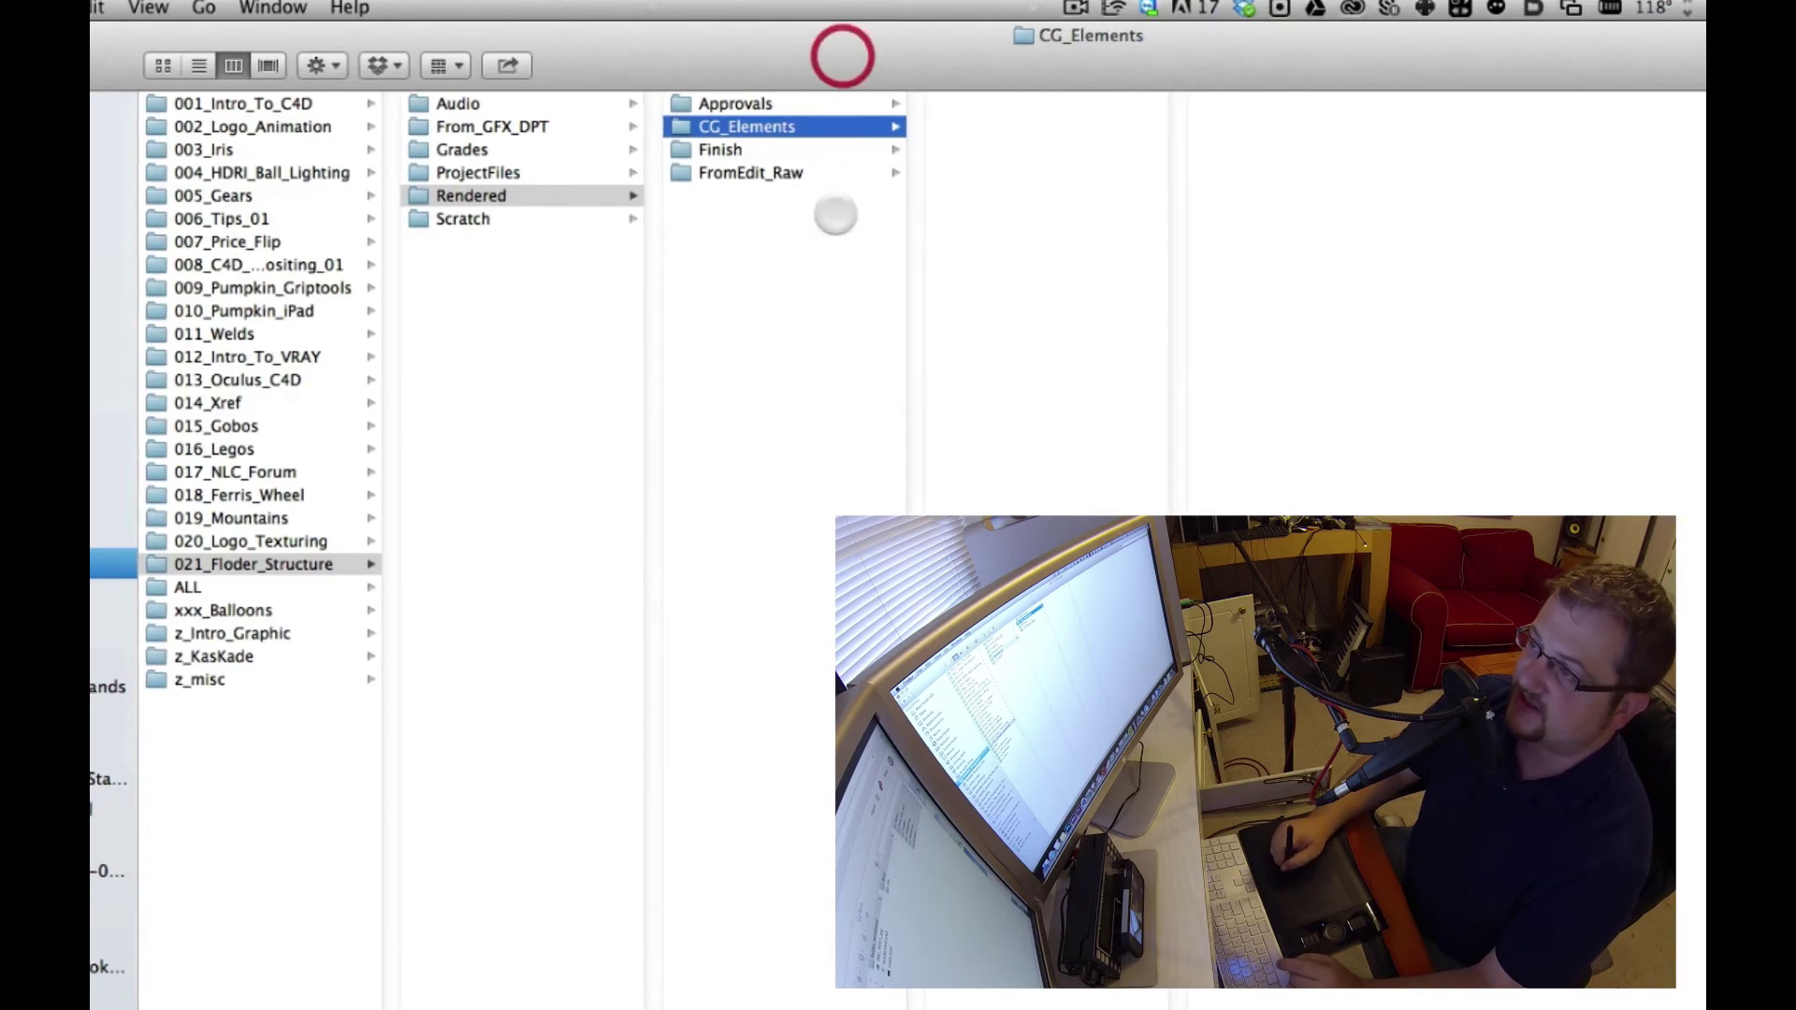
{"action": "left_click", "coordinate": [819, 149]}
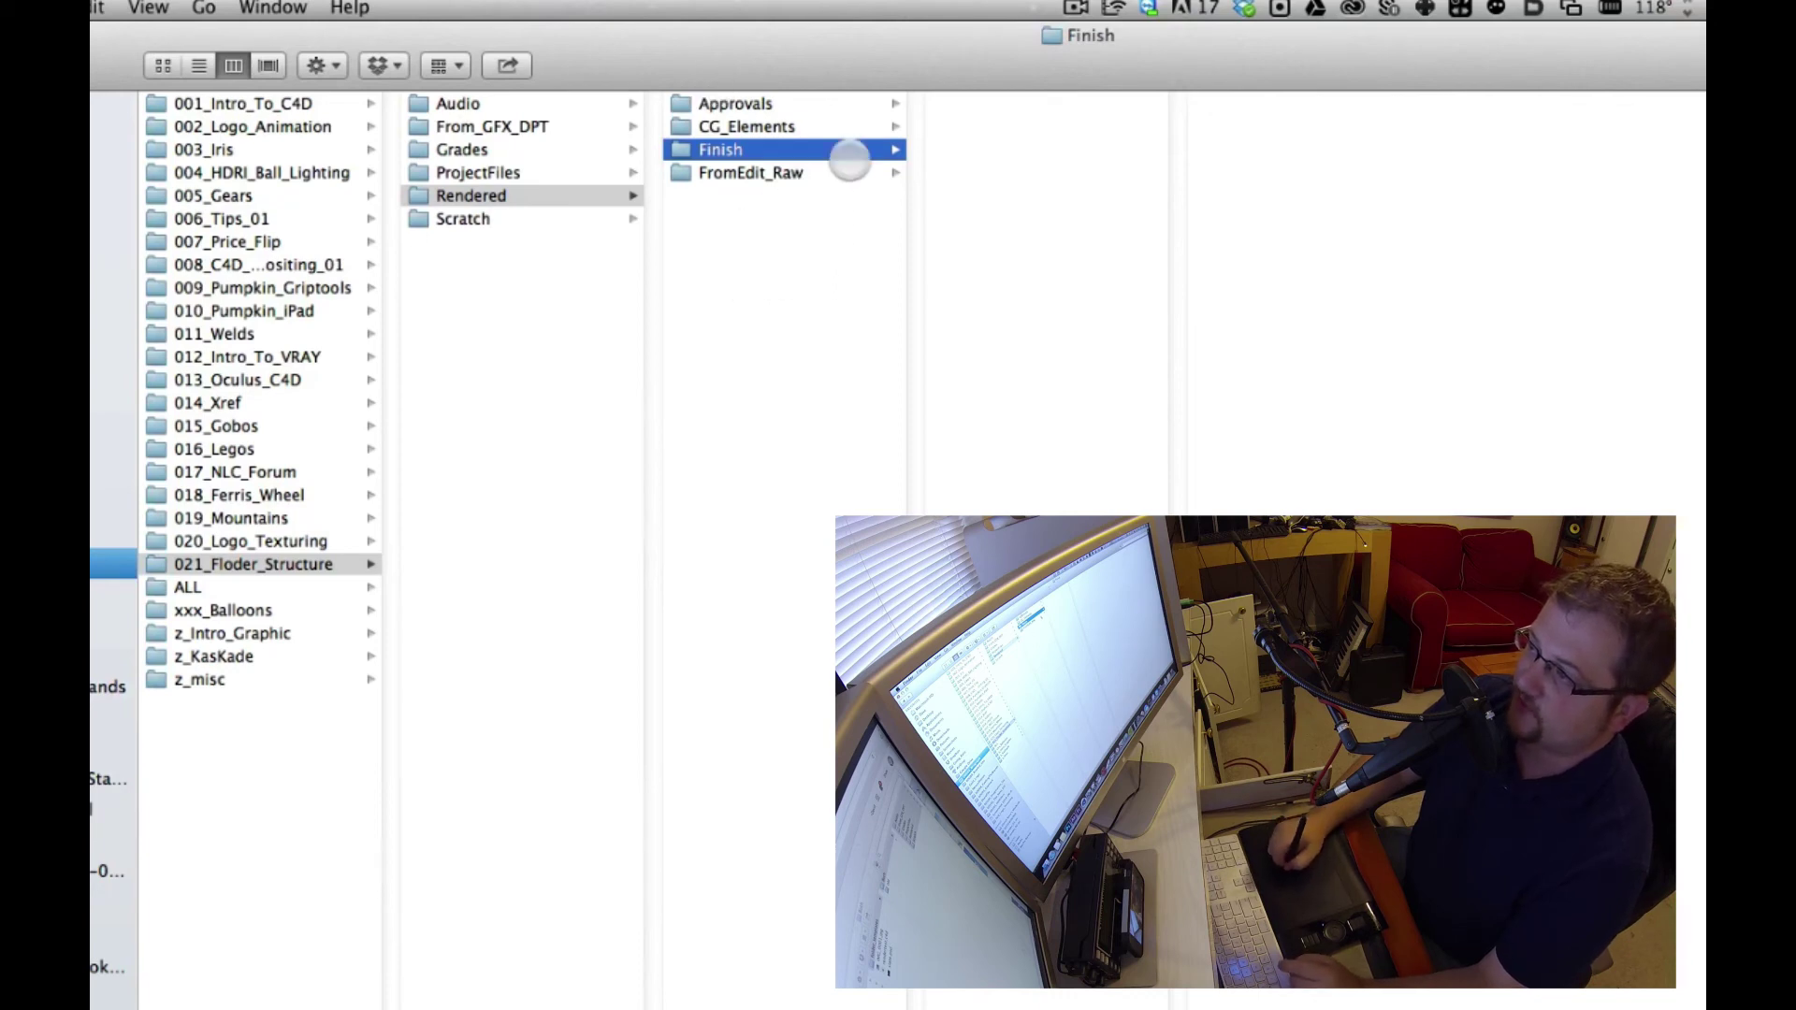
Step: Check the empty FromEdit_Raw, then show Scratch's Stock_Footage and Transfer subfolders
{"action": "left_click", "coordinate": [773, 173]}
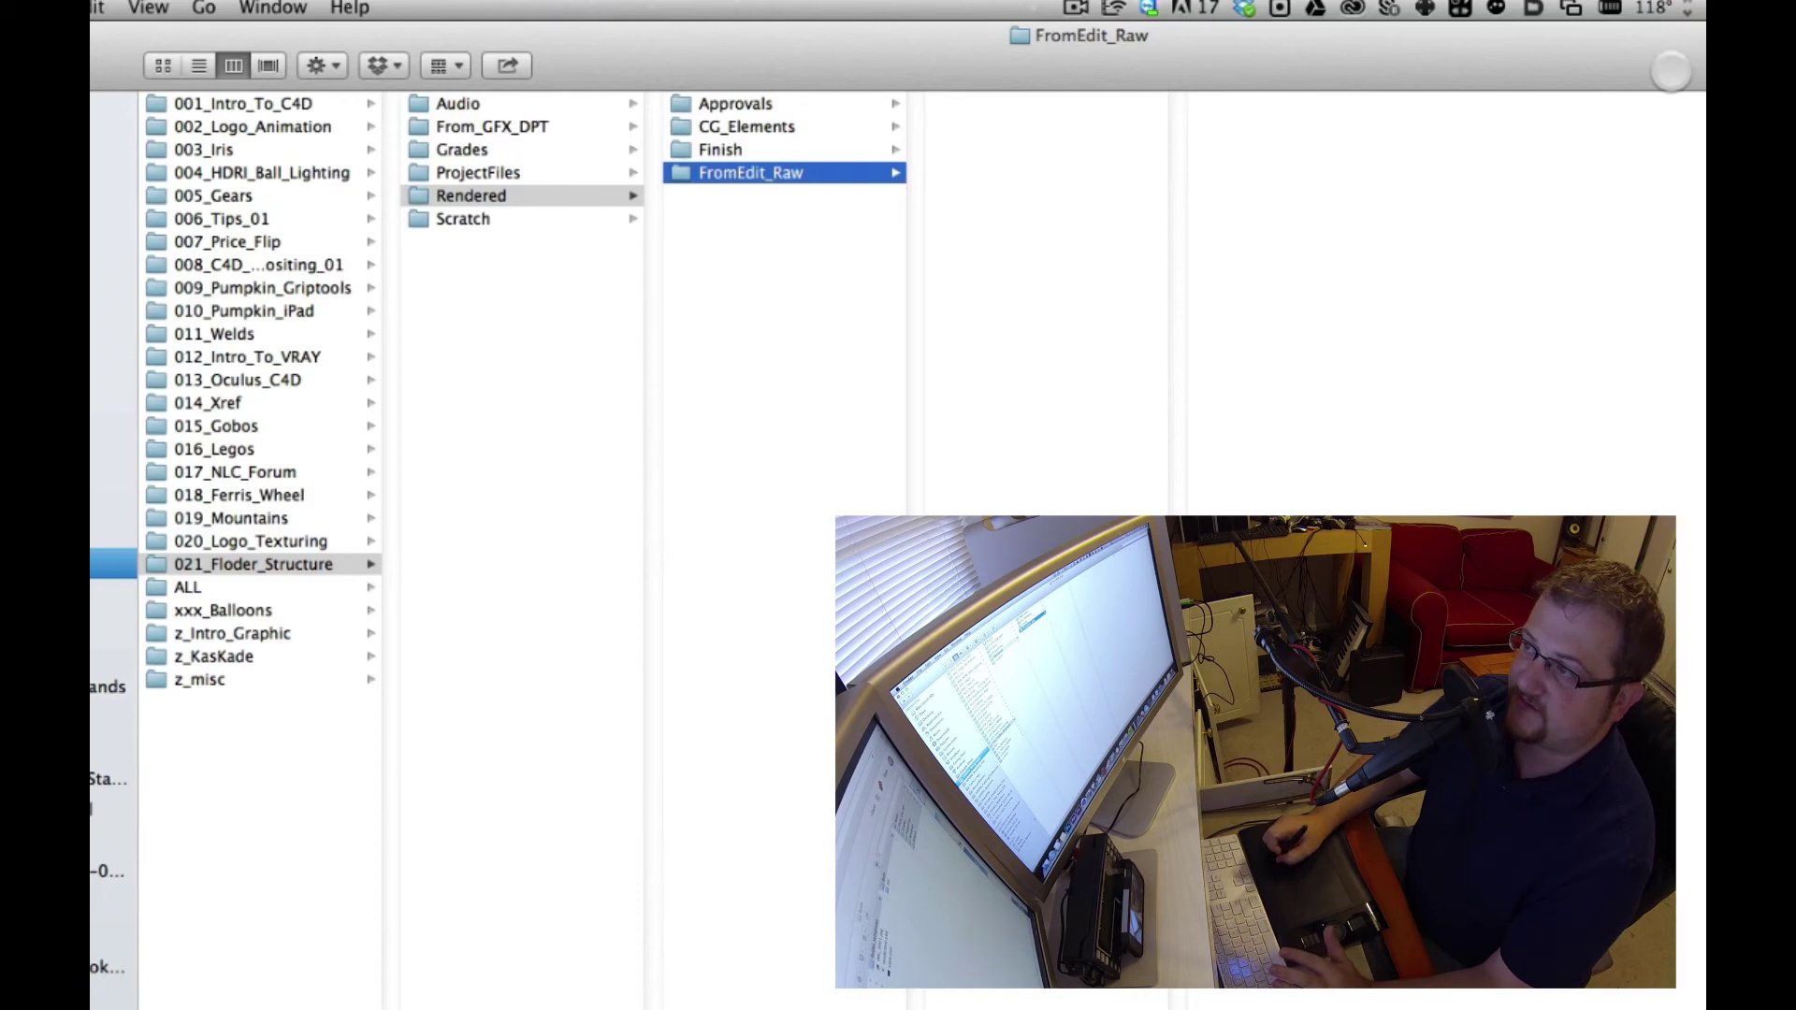
{"action": "left_click", "coordinate": [774, 128]}
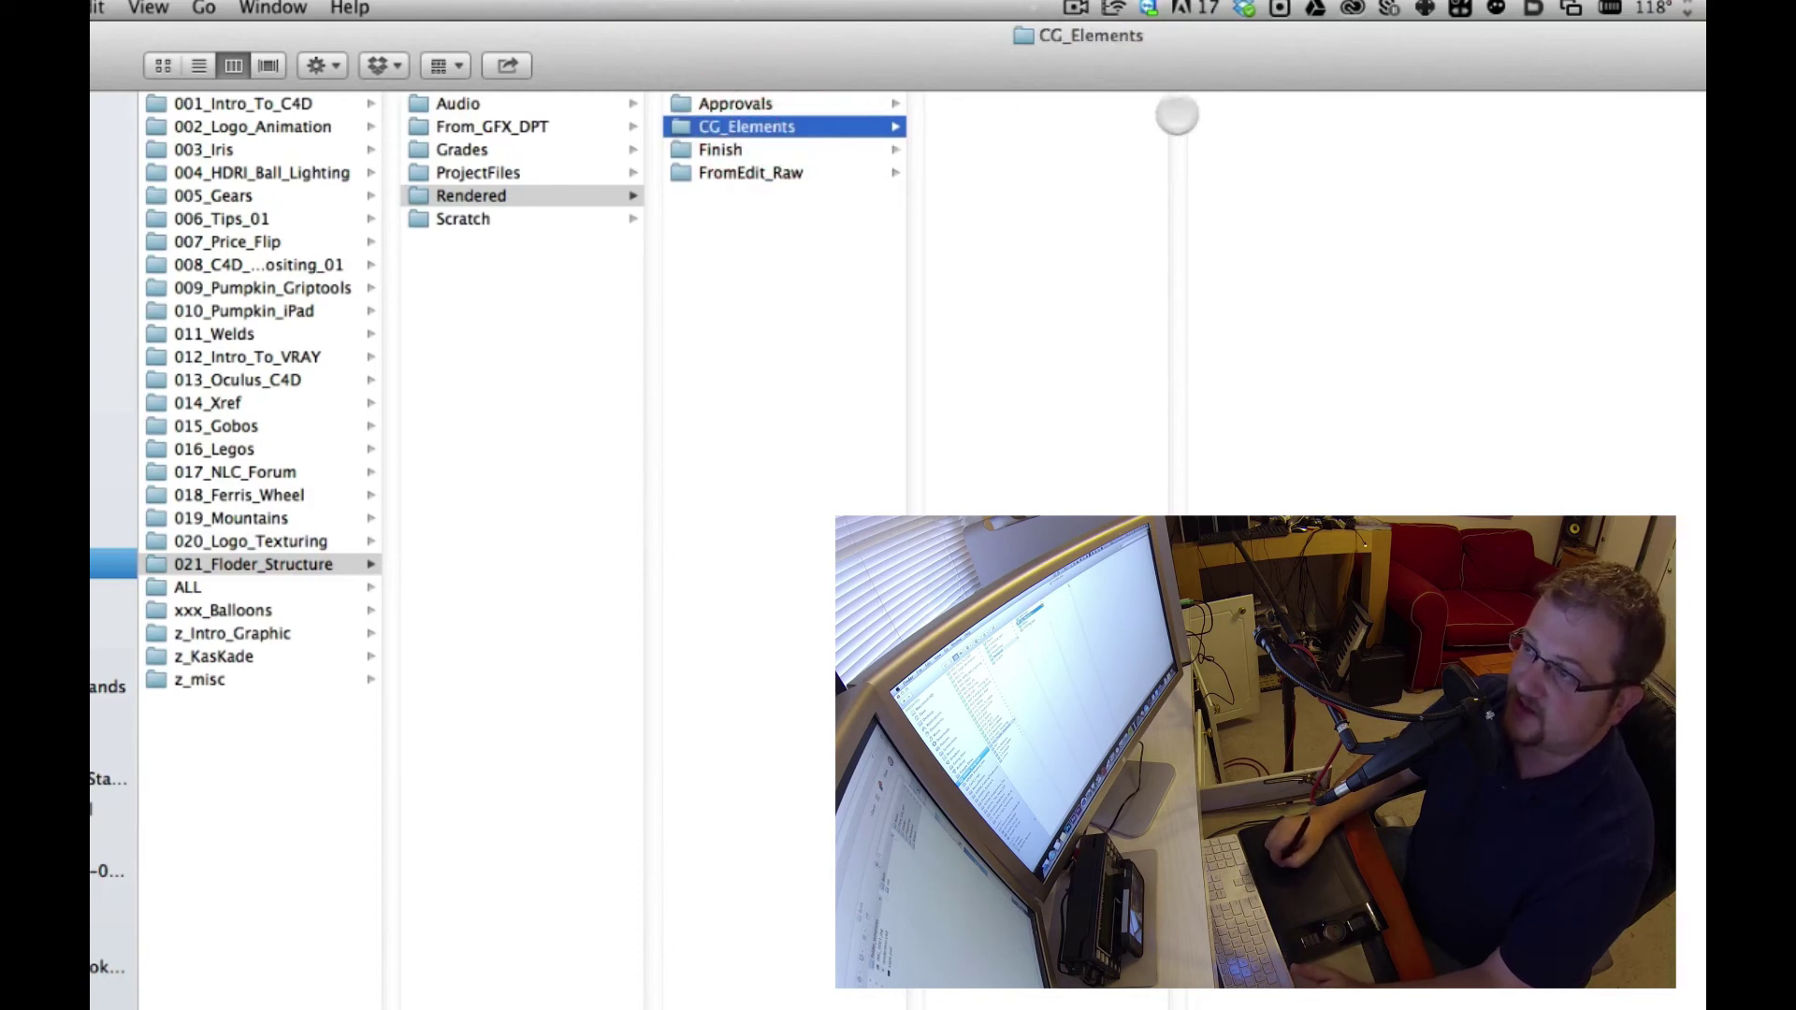
{"action": "left_click", "coordinate": [515, 213]}
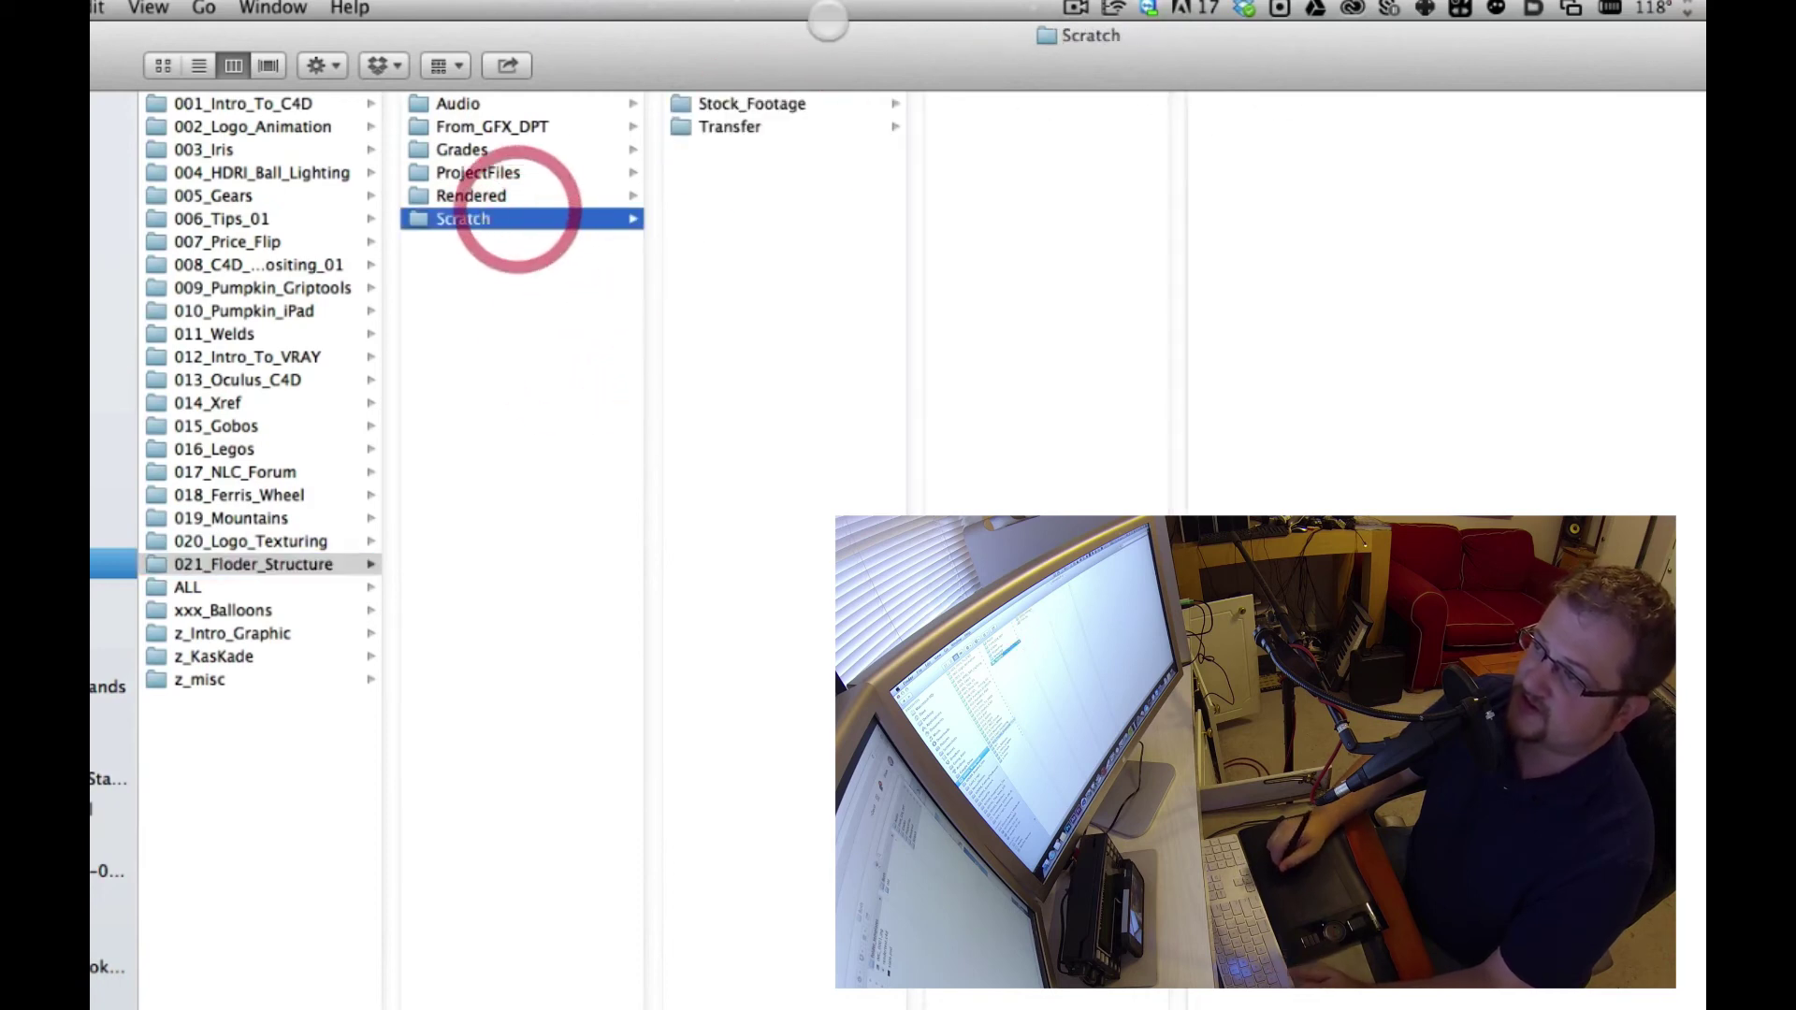
Step: Browse Stock_Footage and Transfer's DCIM, MISC and 100EOS5D folders, then collapse to the top folder
{"action": "left_click", "coordinate": [806, 105]}
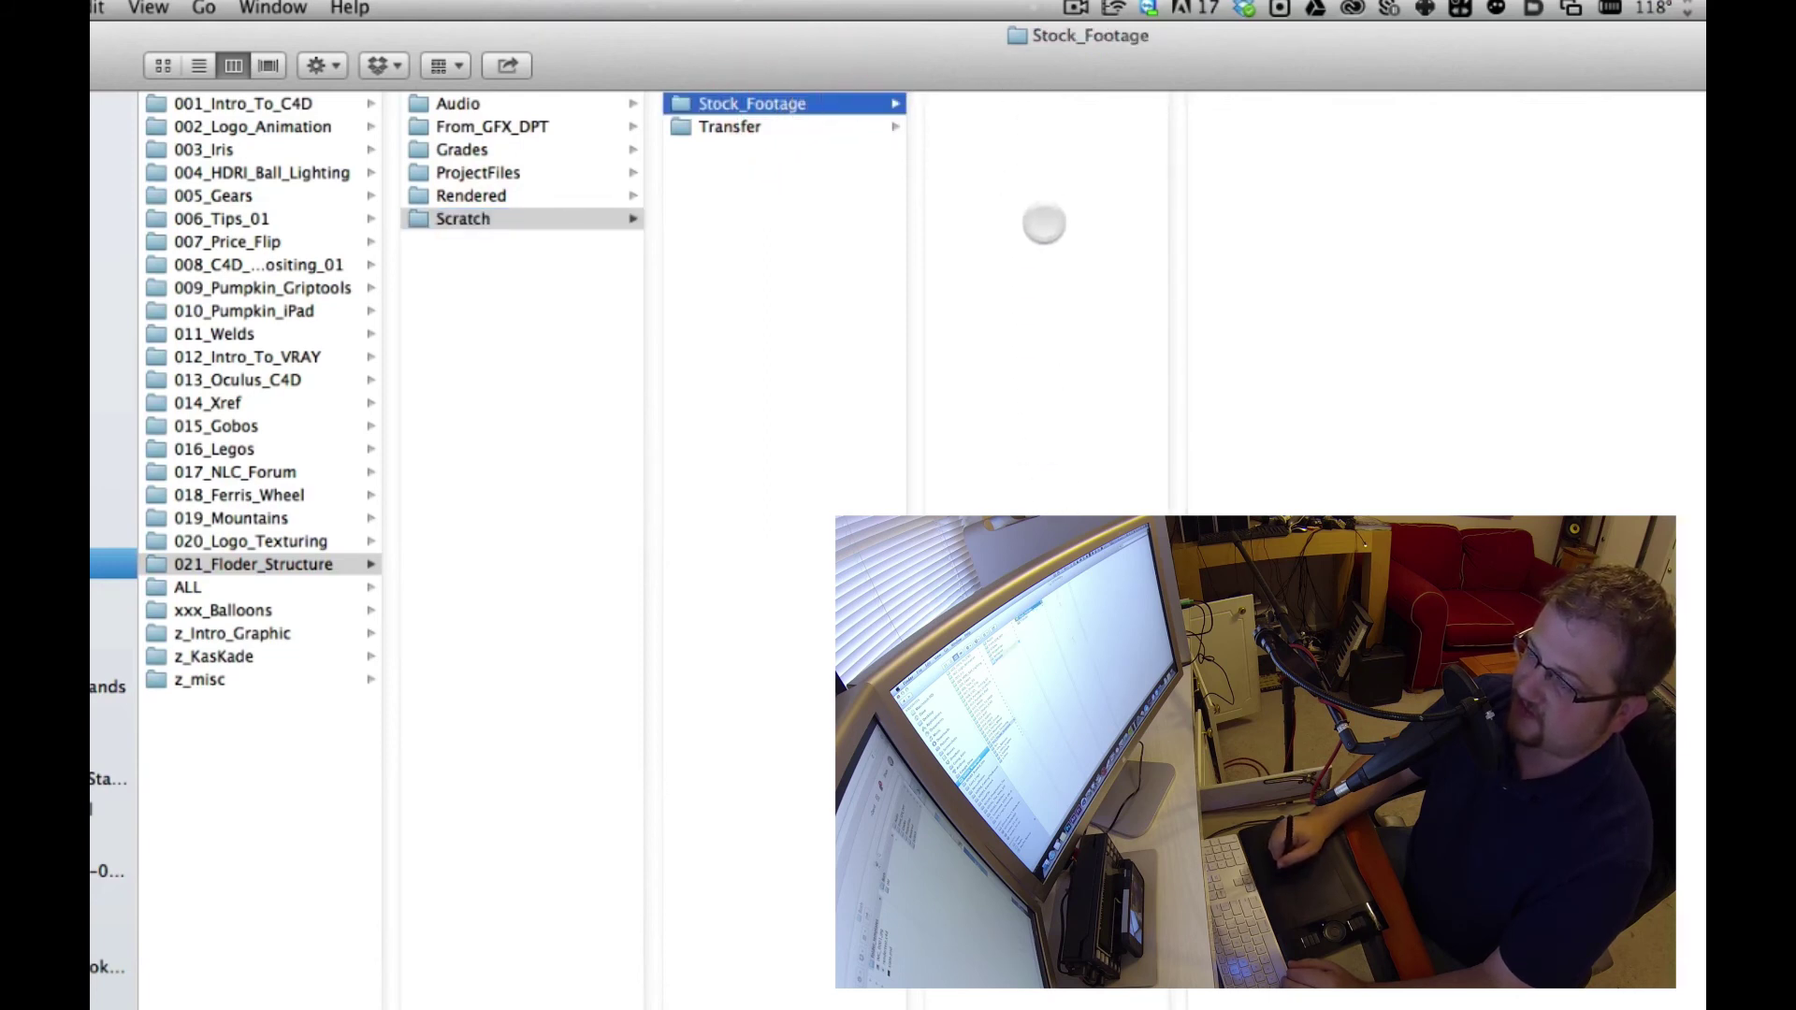
{"action": "left_click_drag", "start_coordinate": [796, 47], "coordinate": [820, 41]}
{"action": "left_click", "coordinate": [762, 127]}
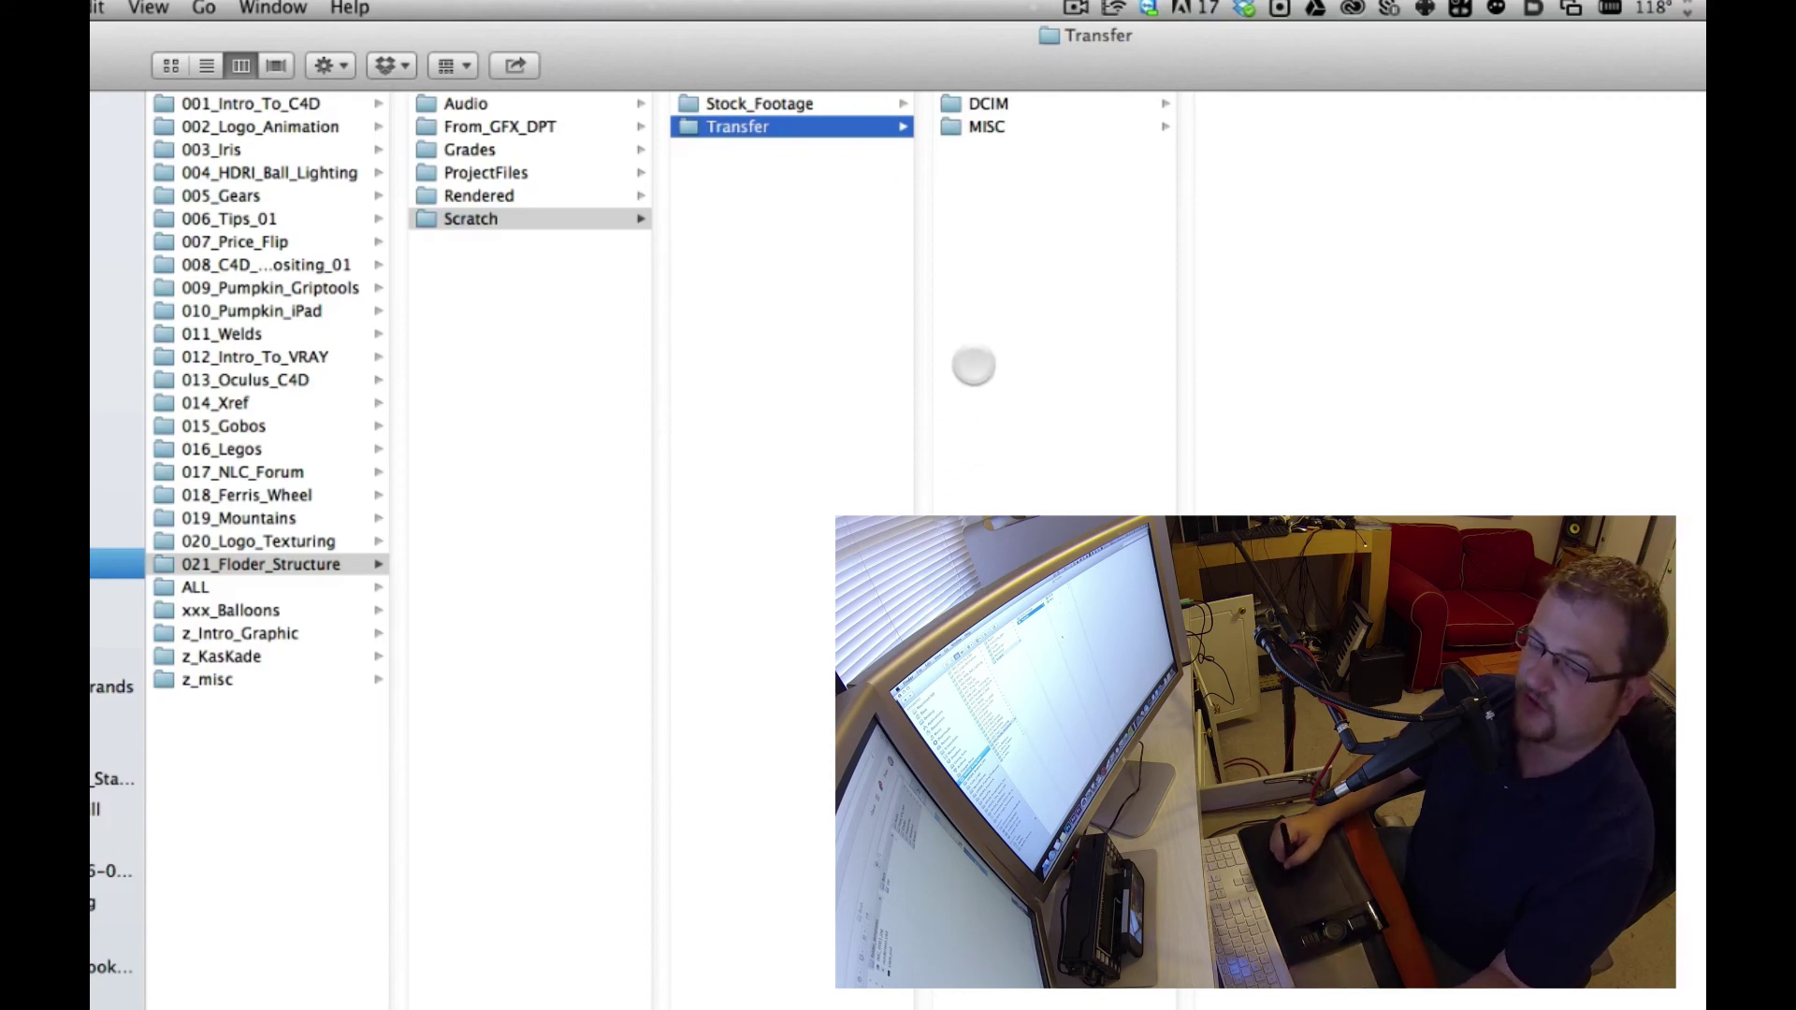
{"action": "left_click", "coordinate": [1088, 105]}
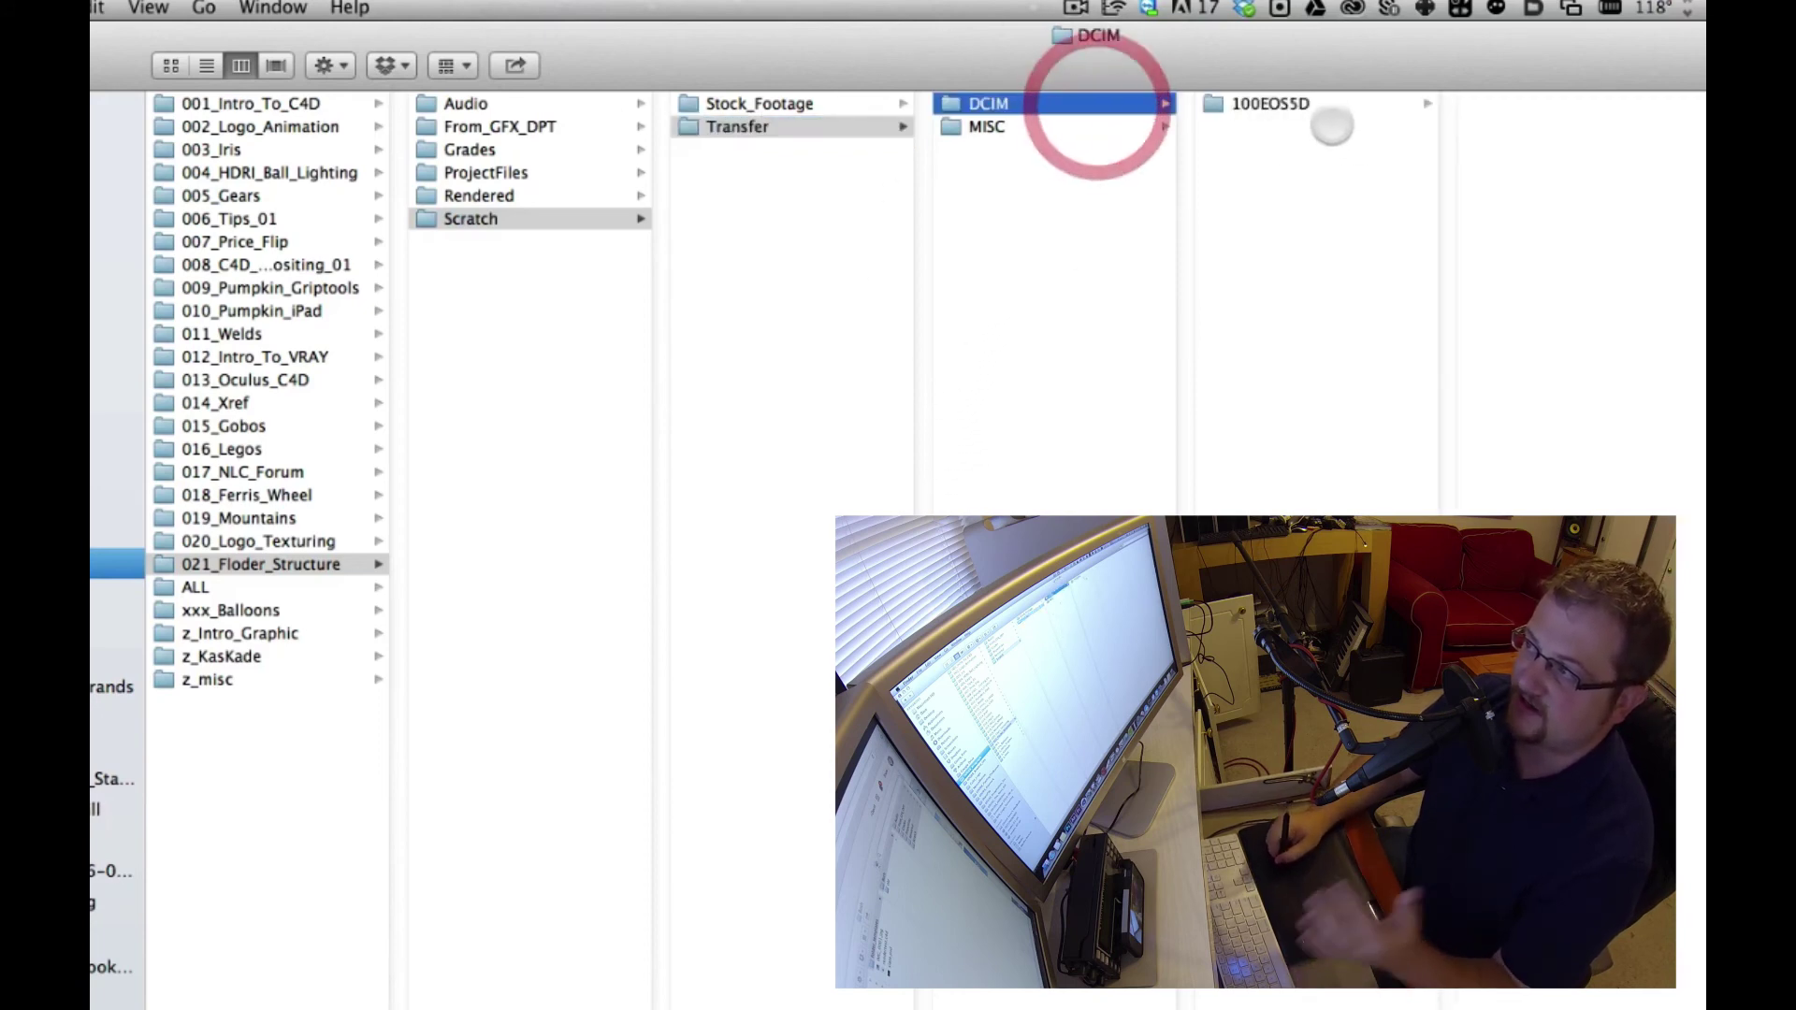
{"action": "left_click", "coordinate": [1323, 102]}
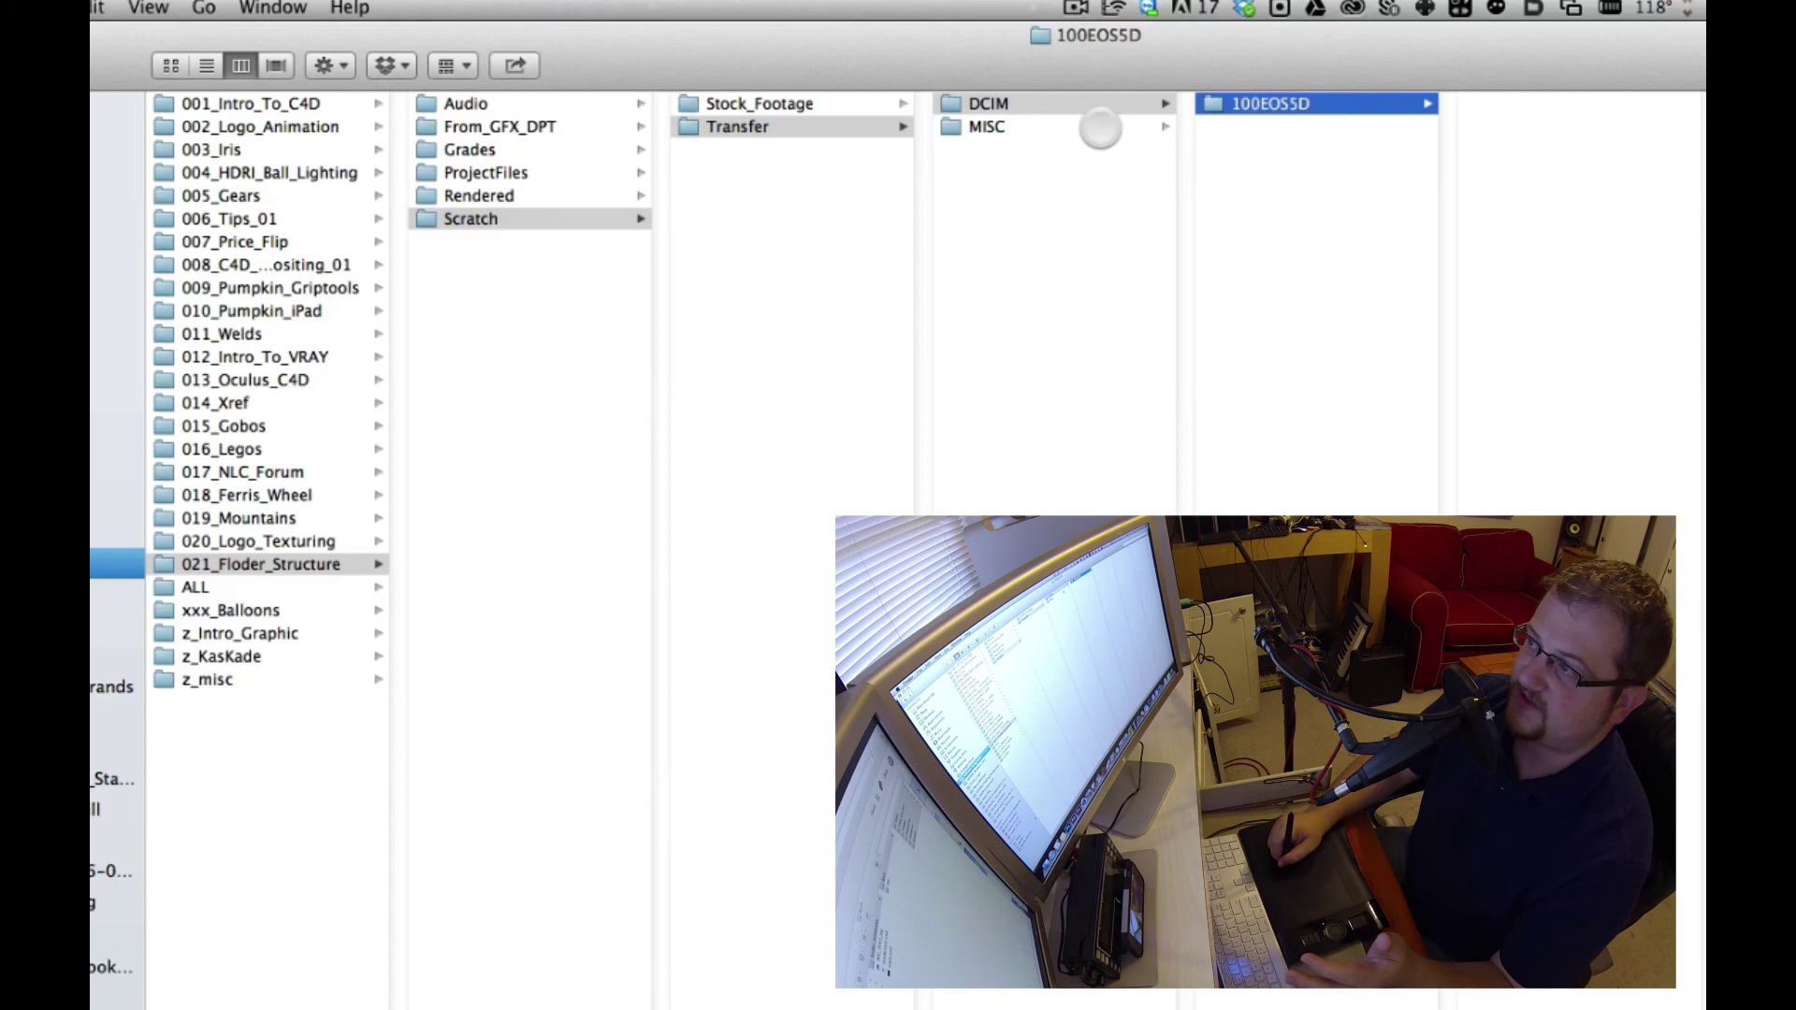
{"action": "left_click", "coordinate": [1085, 128]}
{"action": "left_click", "coordinate": [1113, 106]}
{"action": "left_click", "coordinate": [1263, 103]}
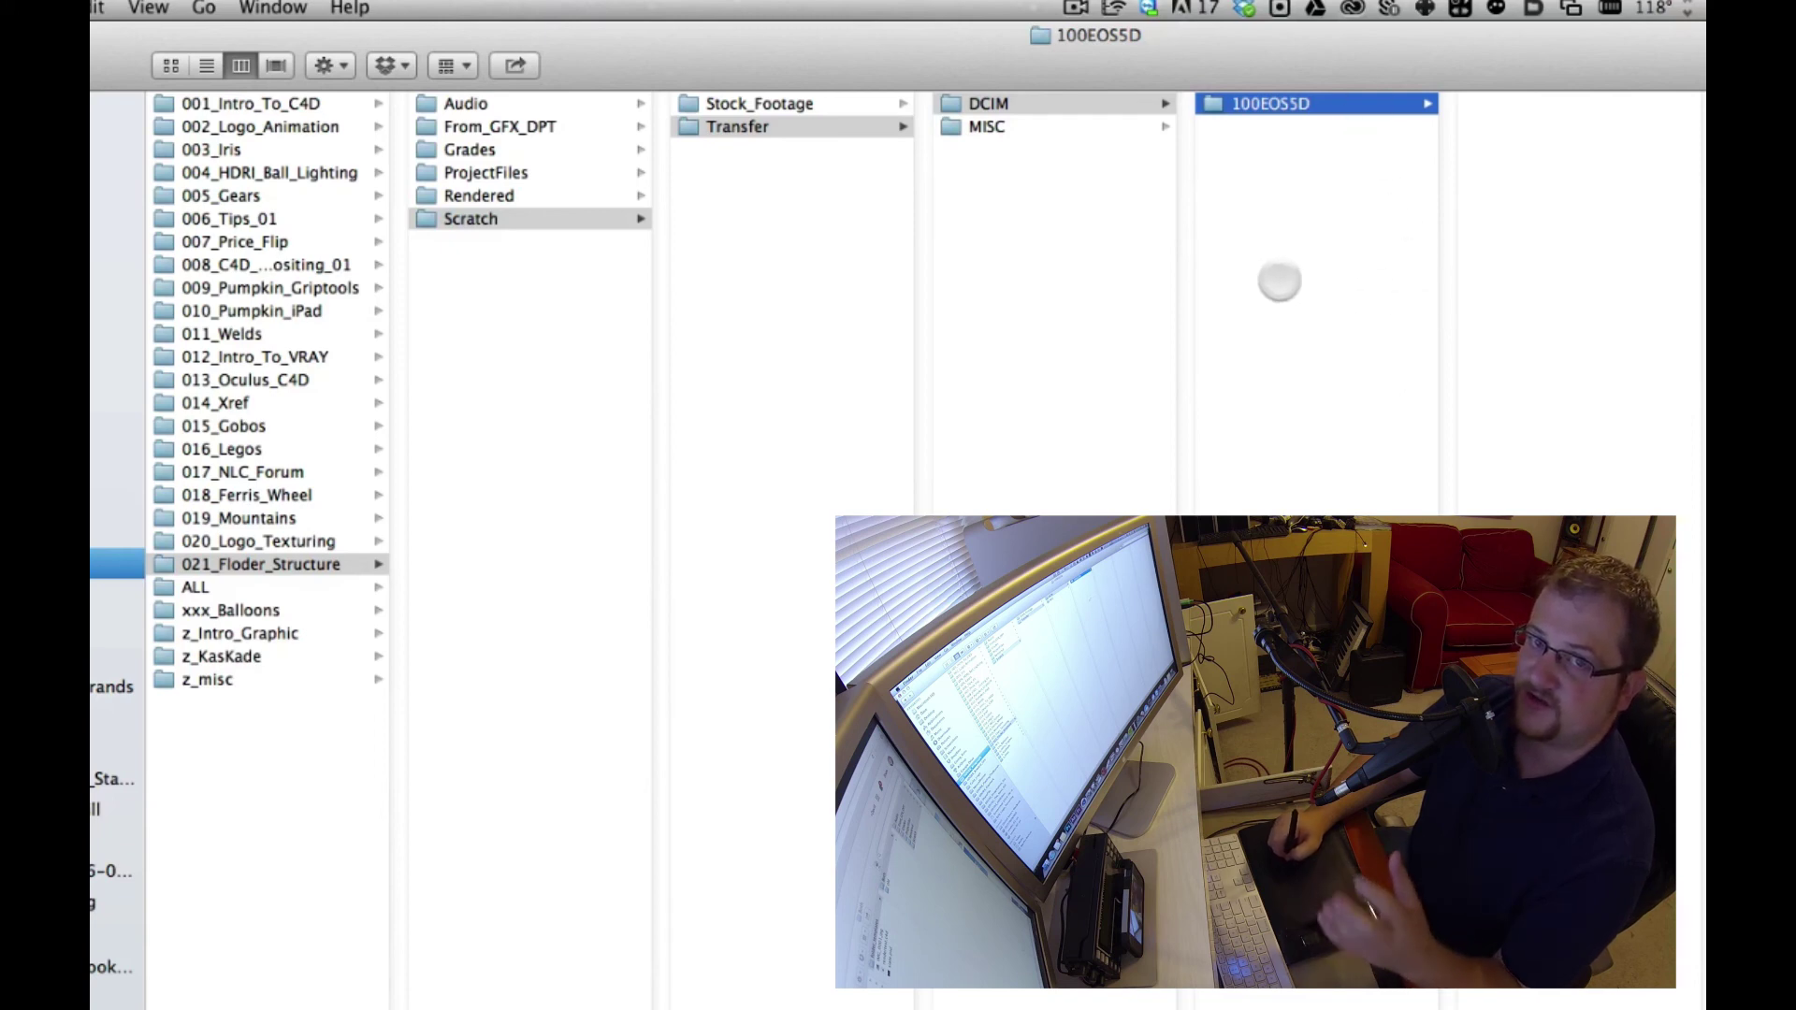
{"action": "left_click", "coordinate": [547, 381]}
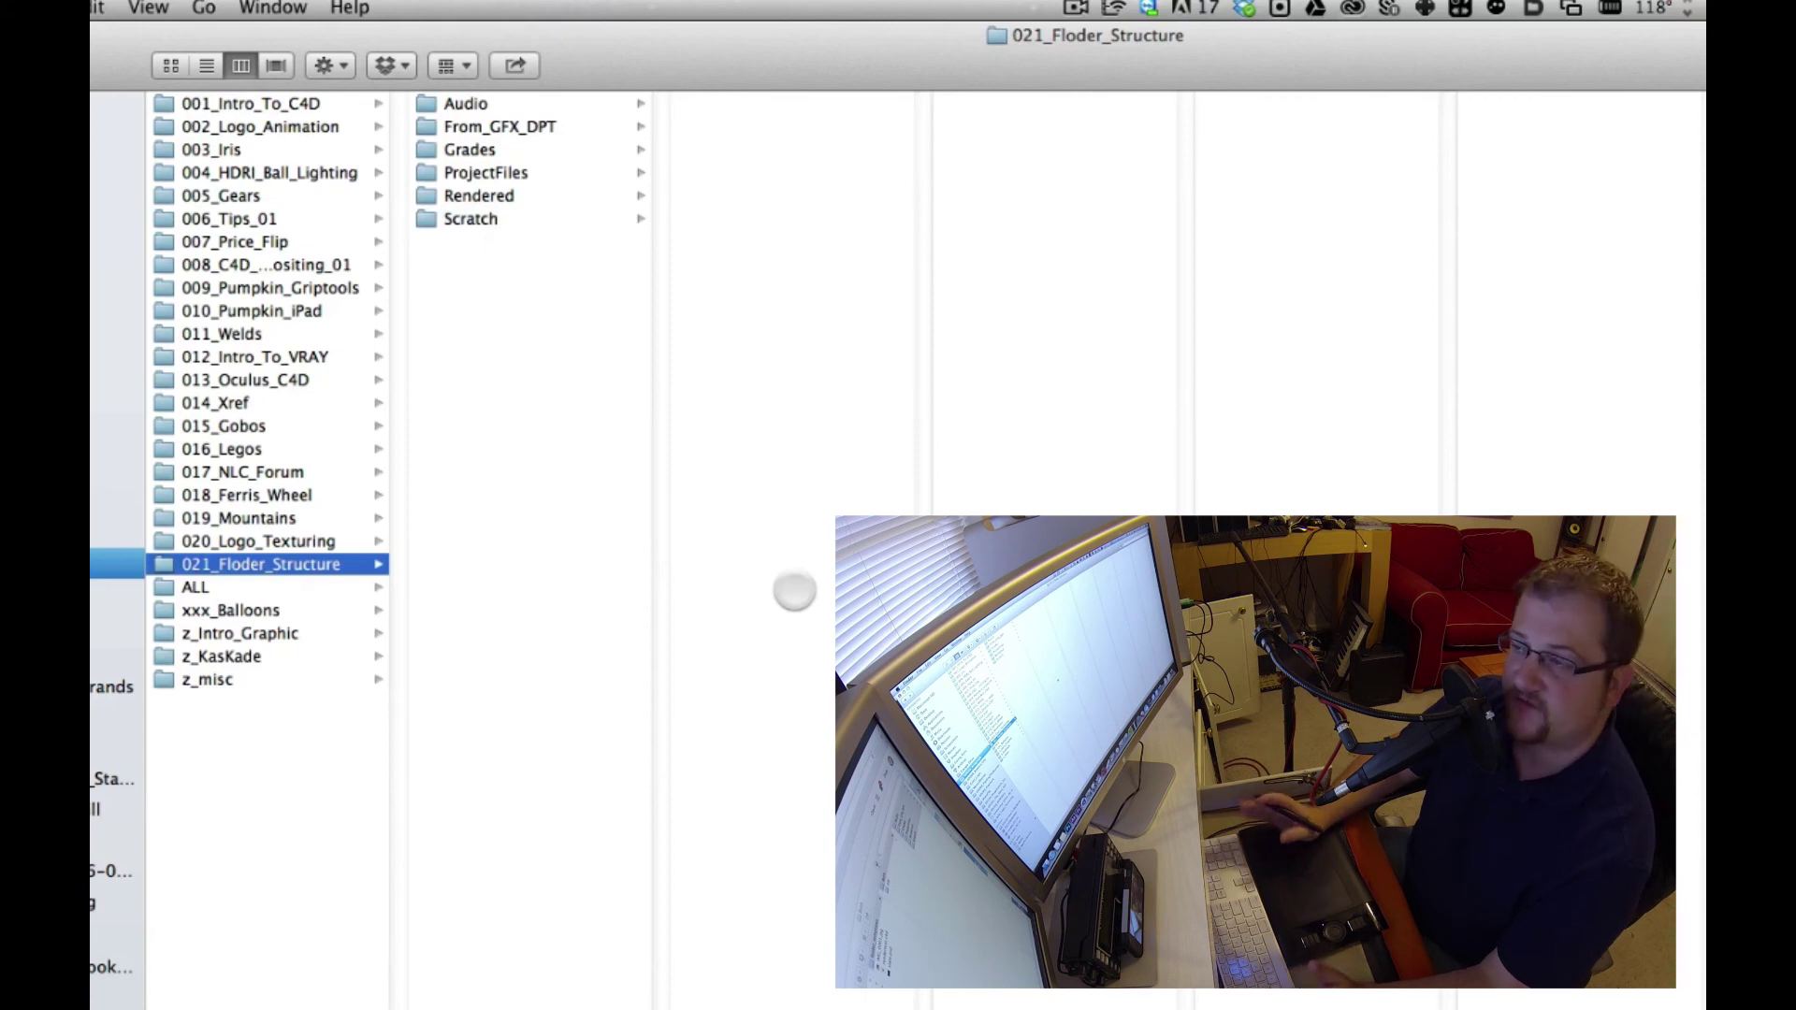
Step: Correct 'Floder' to 'Folder' in the top folder name, making it 021_Folder_Structure
{"action": "left_click", "coordinate": [573, 440]}
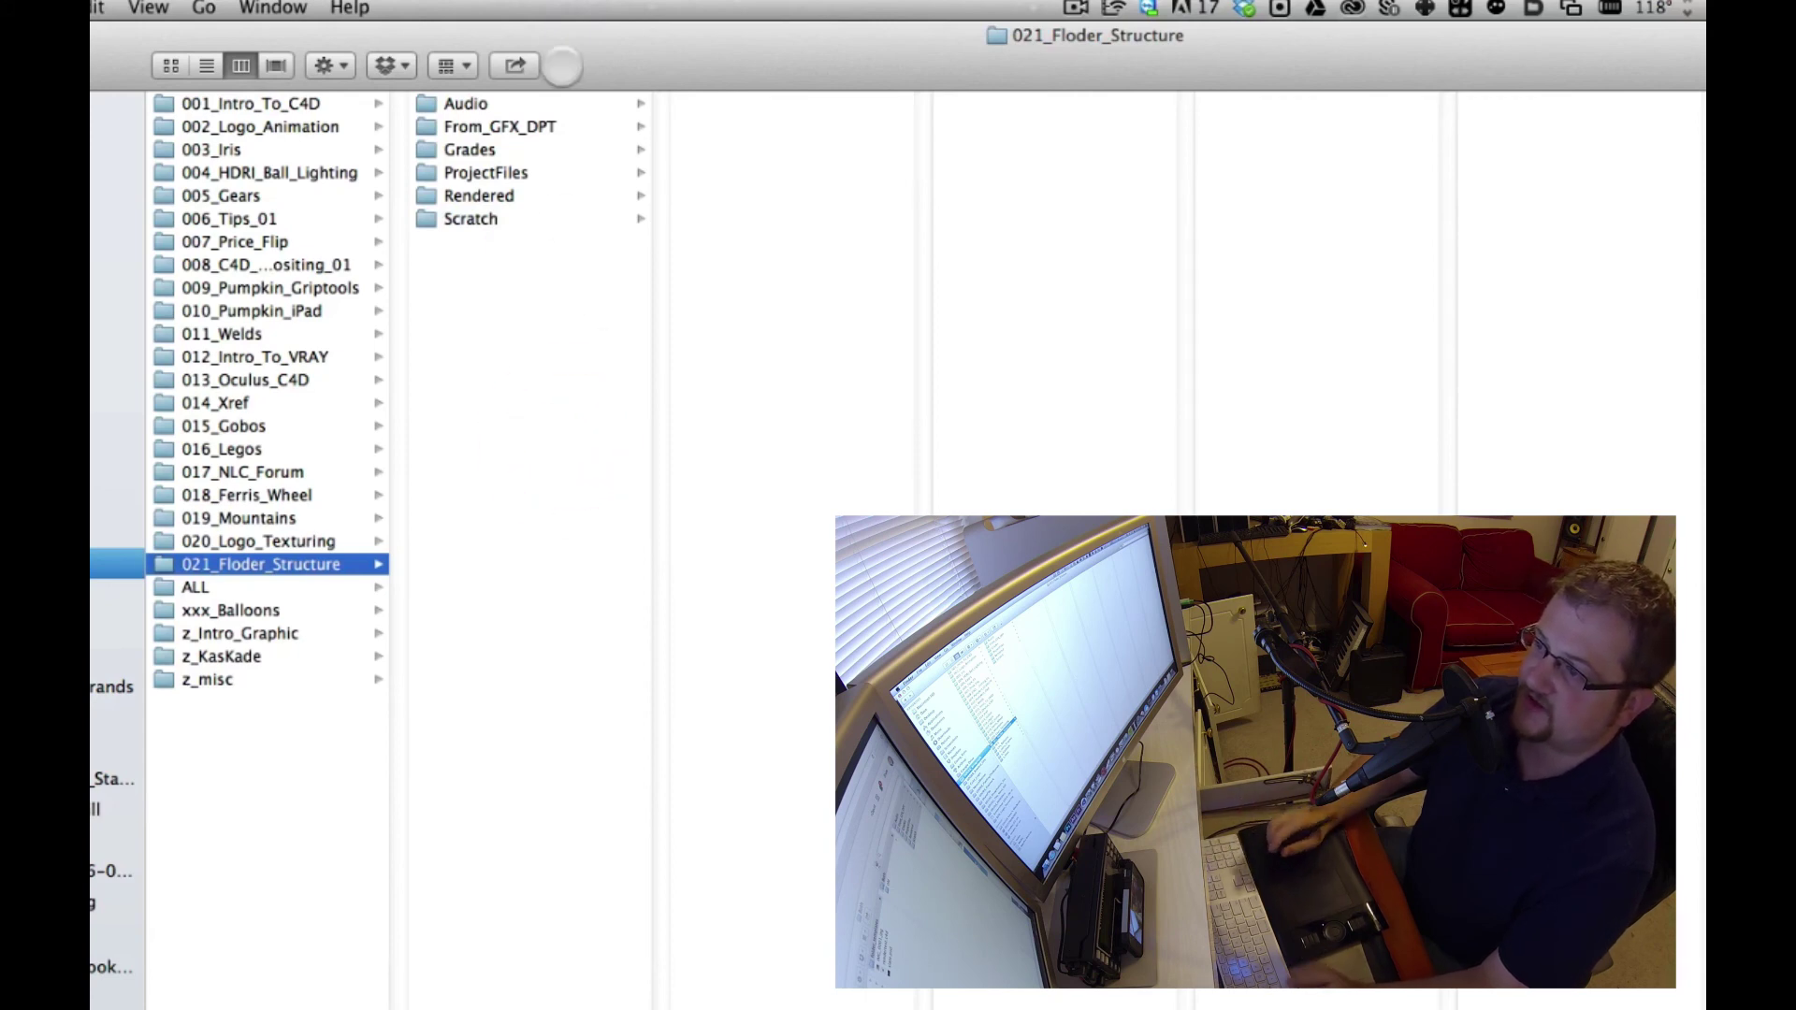
{"action": "left_click", "coordinate": [241, 564]}
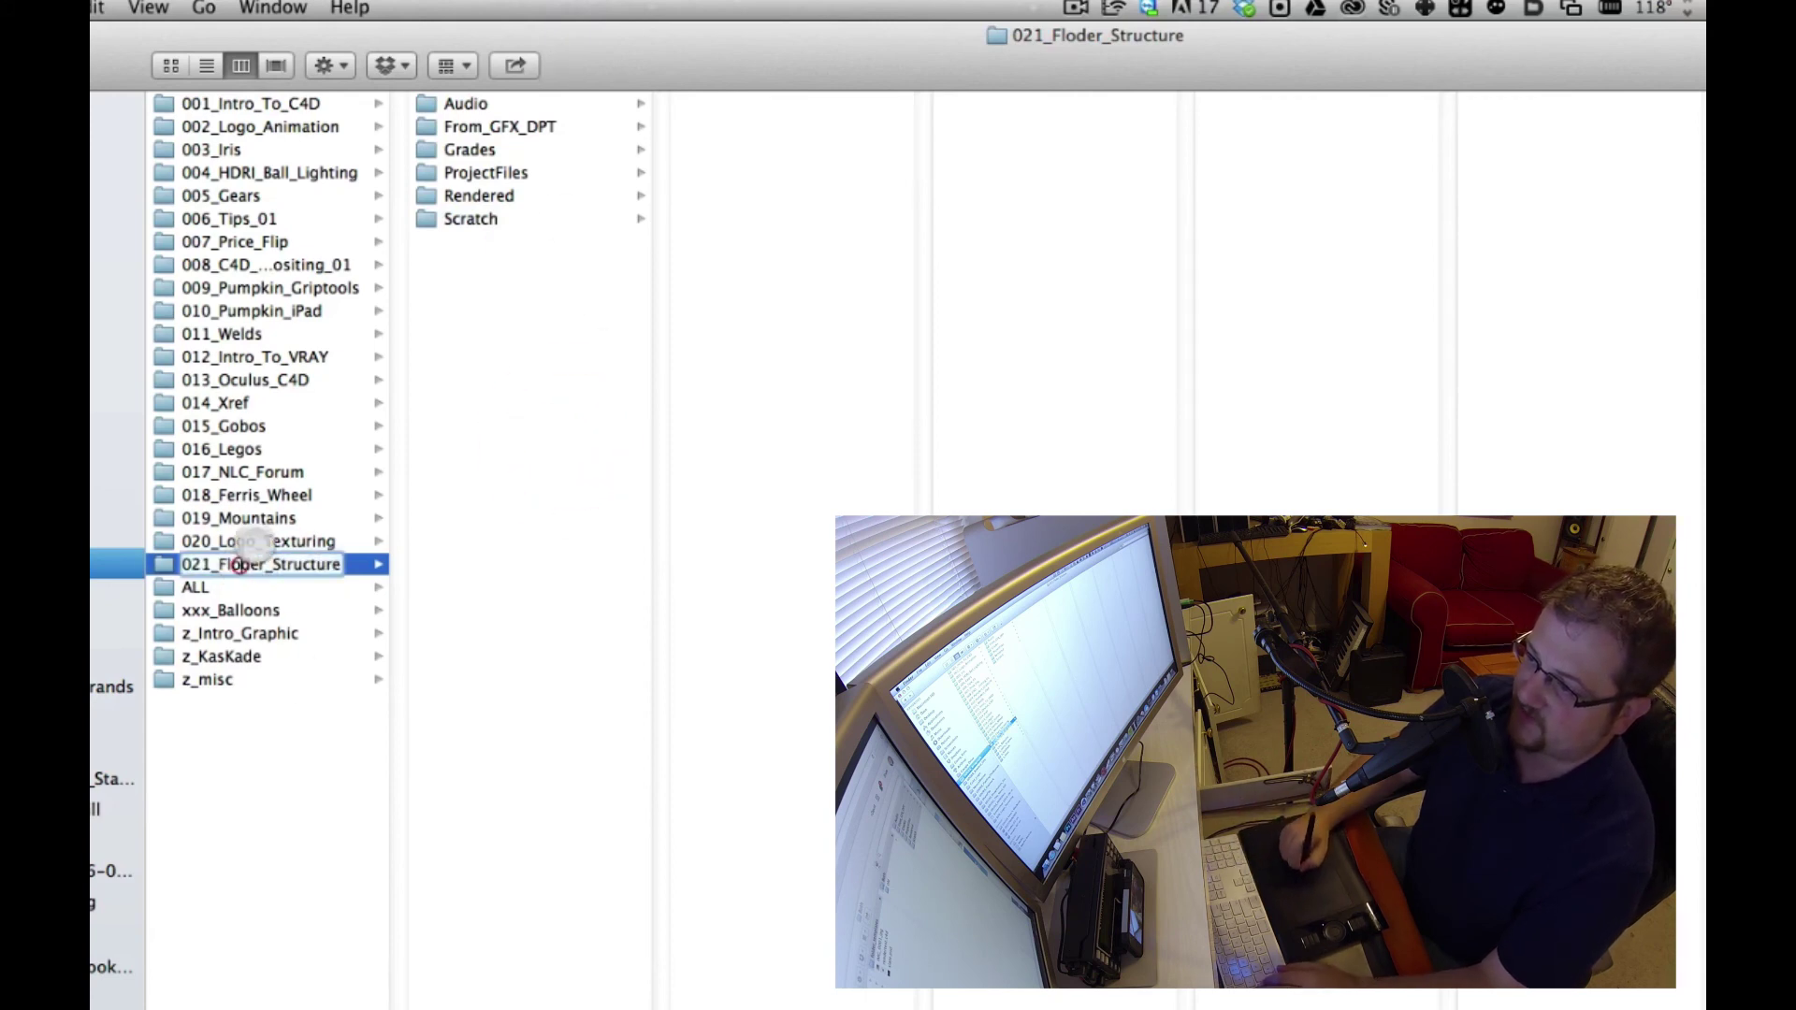
{"action": "left_click", "coordinate": [242, 564]}
{"action": "key", "text": "BackSpace"}
{"action": "key", "text": "BackSpace"}
{"action": "type", "text": "ol"}
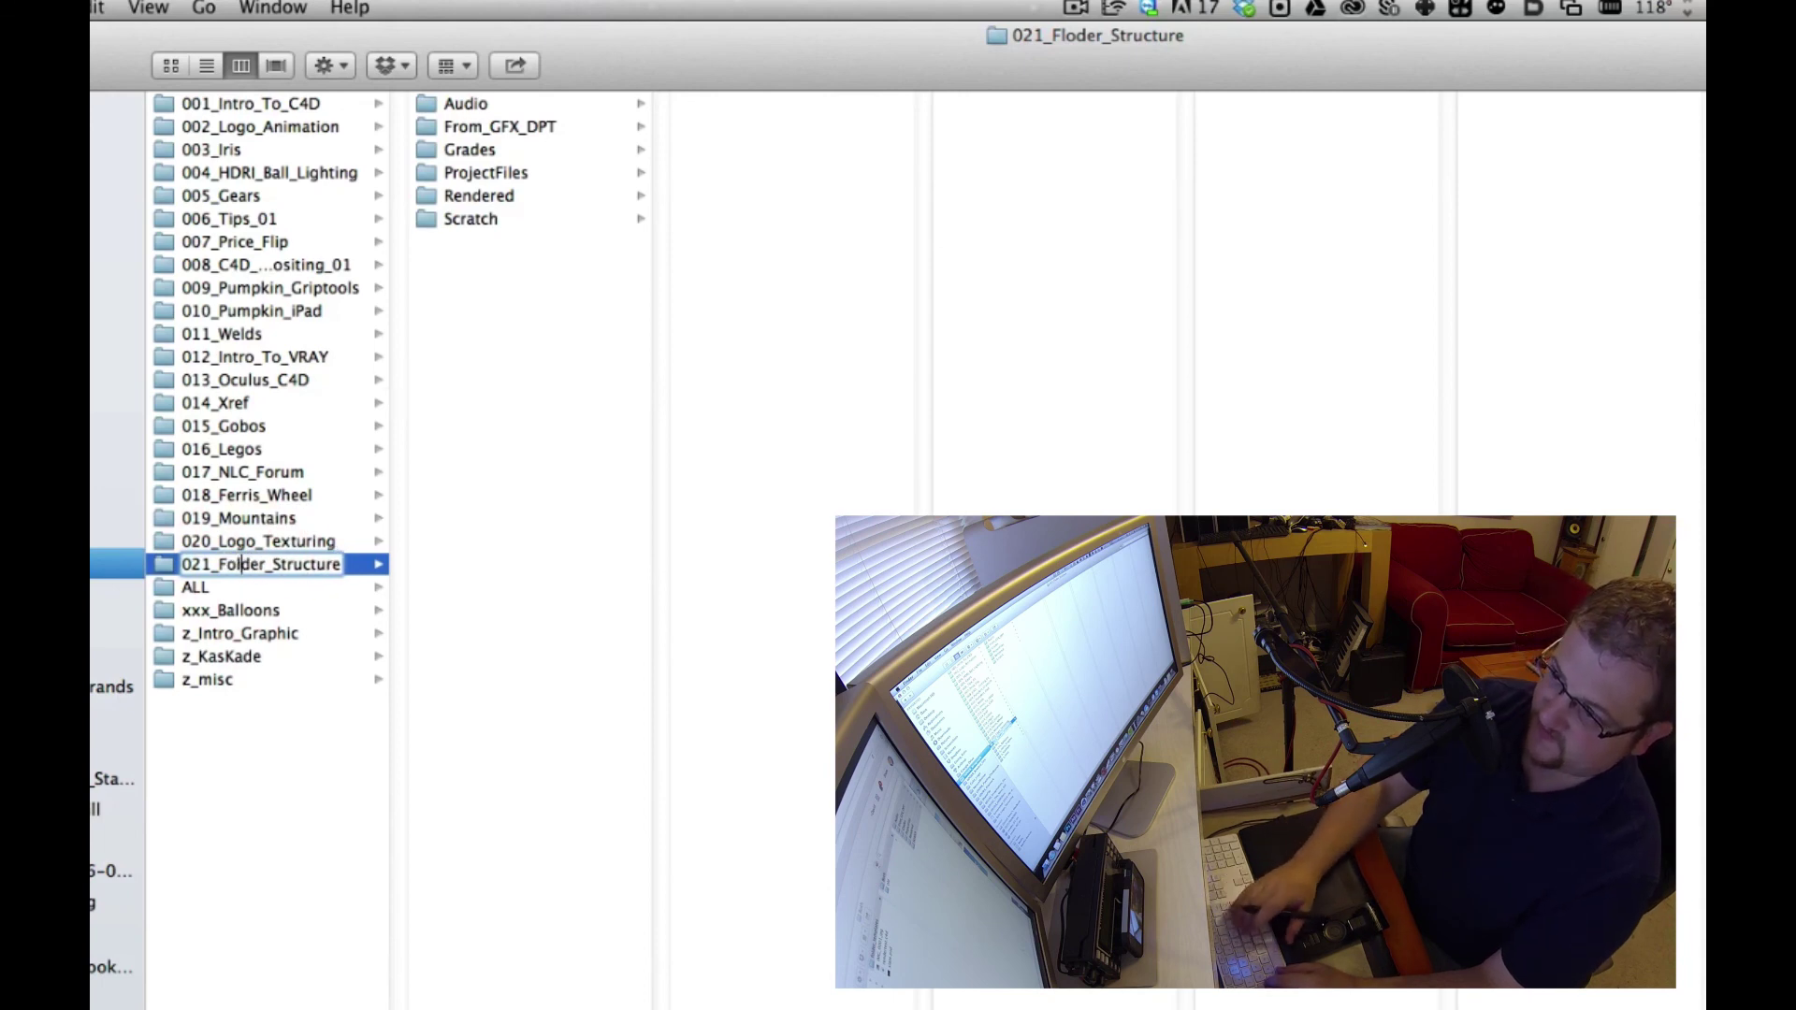
{"action": "key", "text": "Return"}
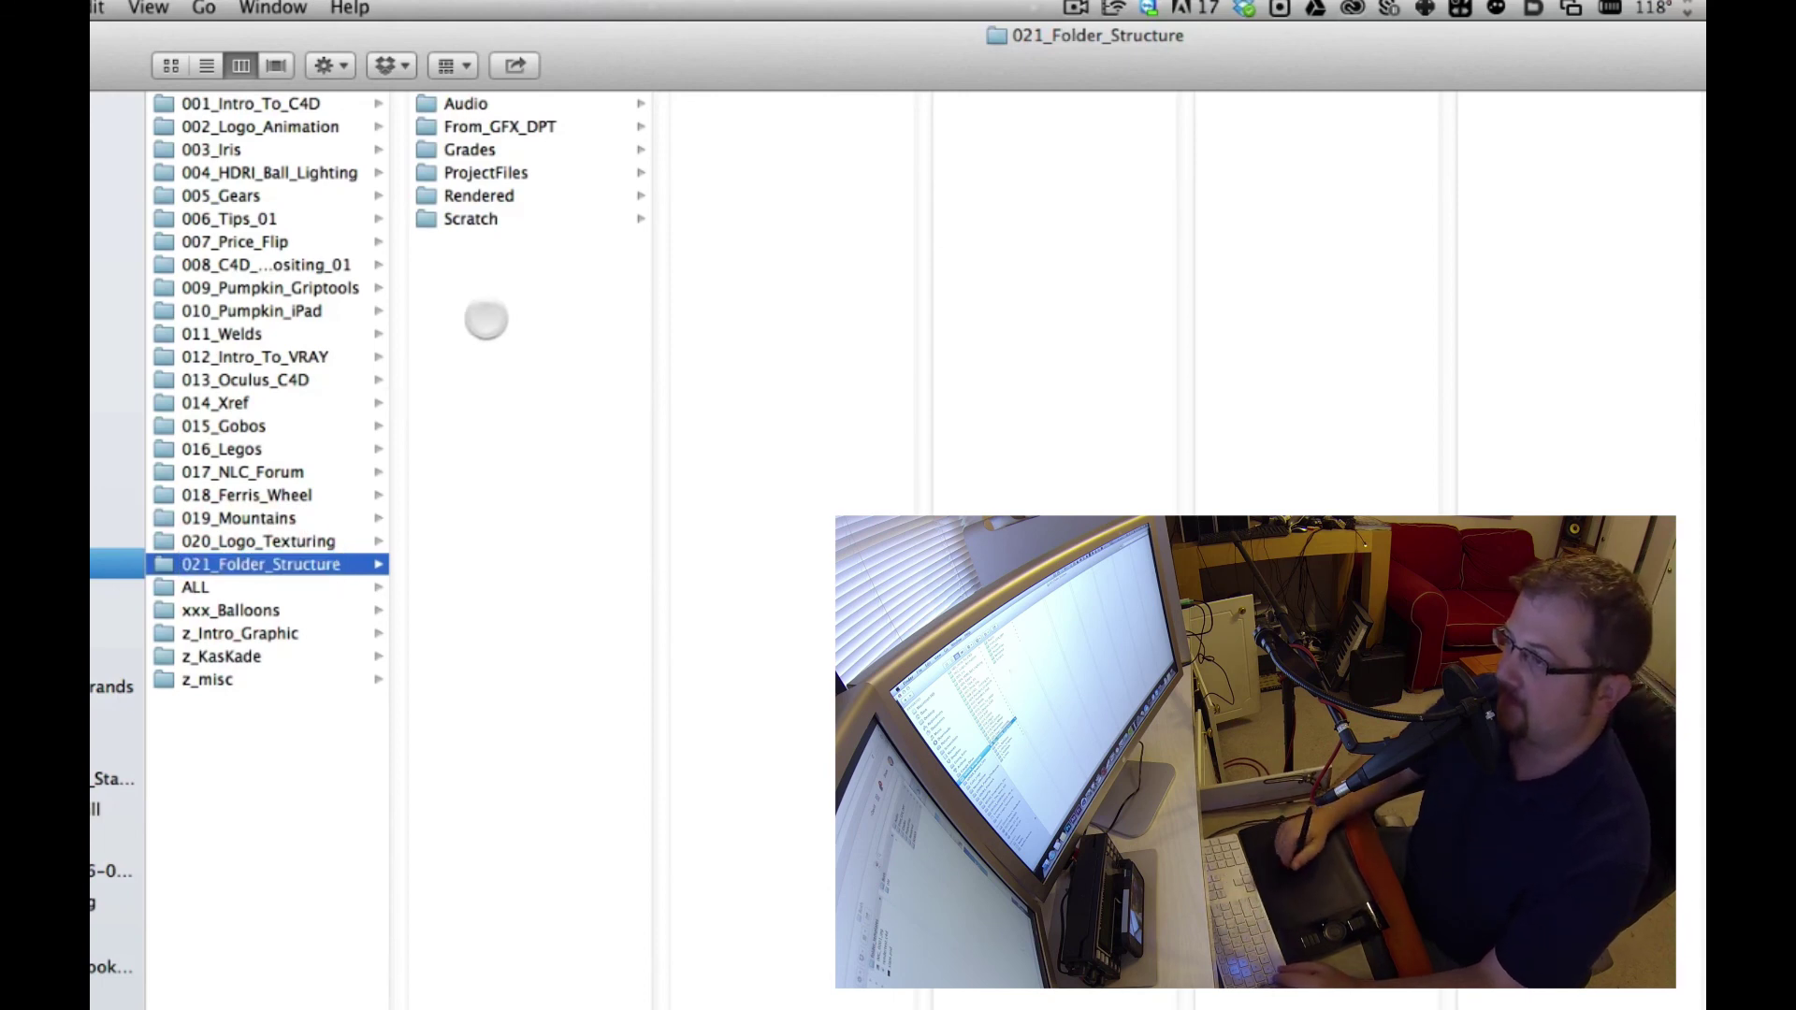
{"action": "left_click", "coordinate": [498, 365]}
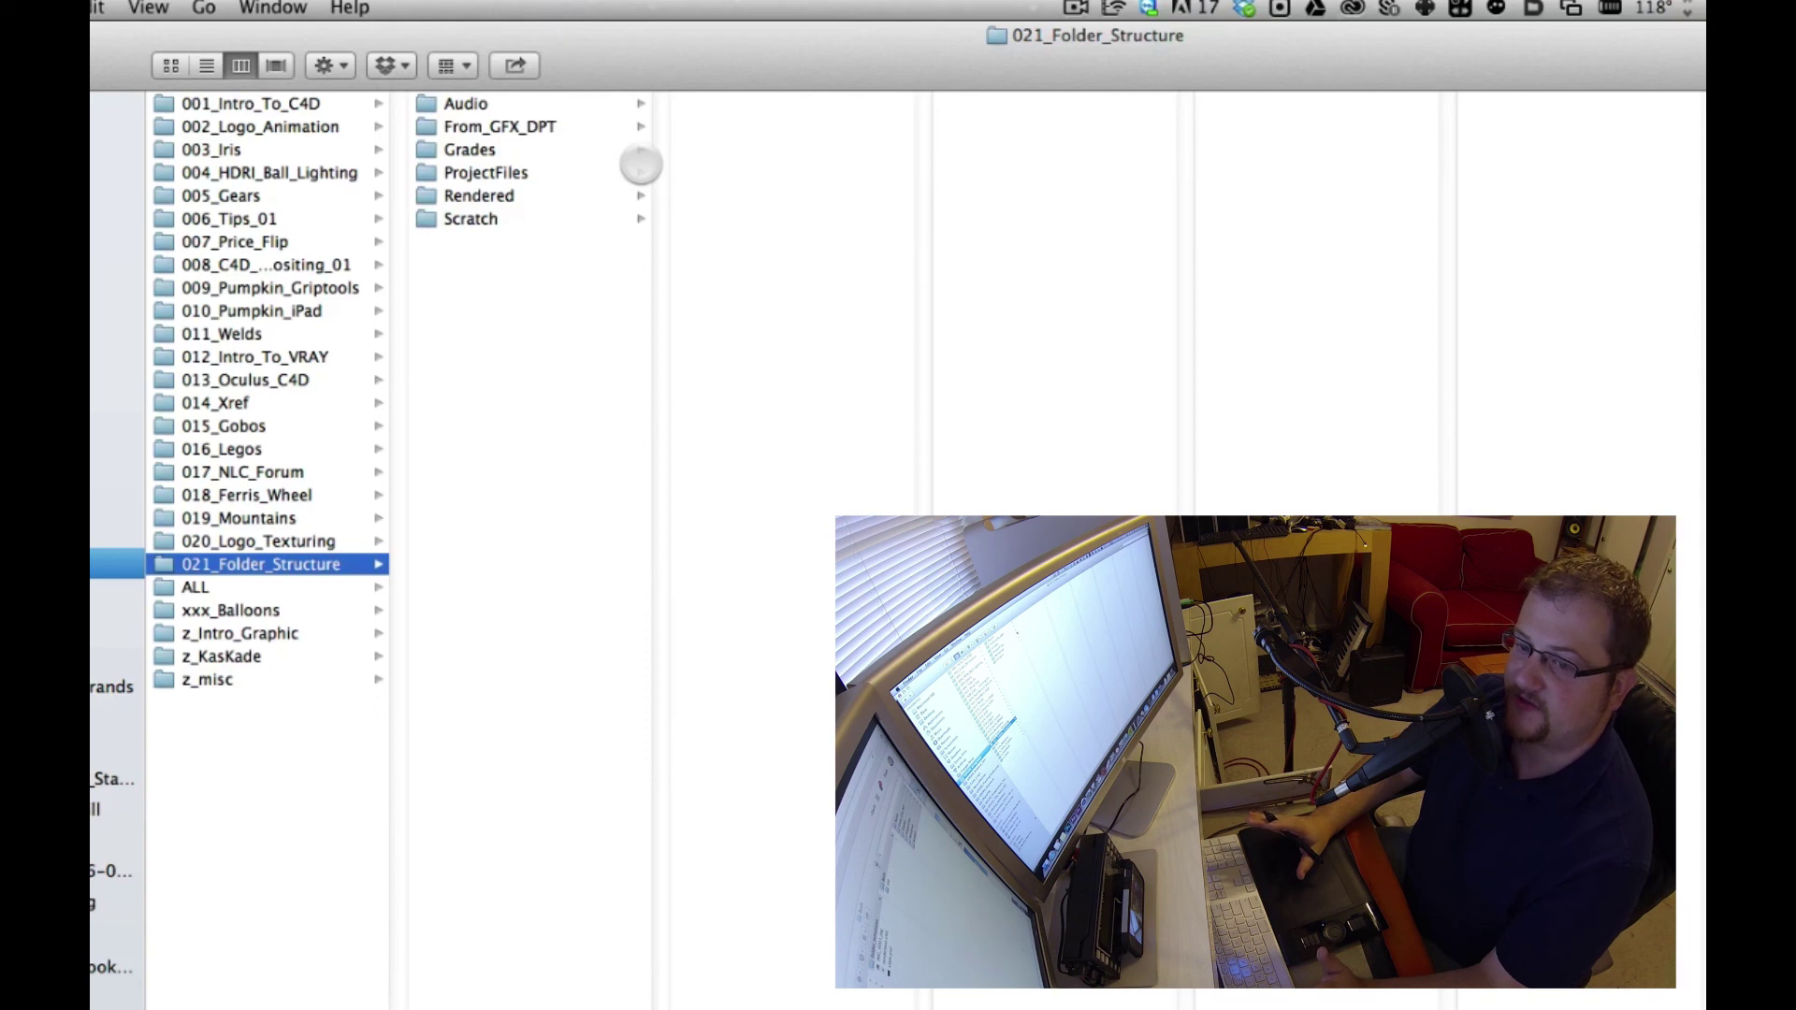